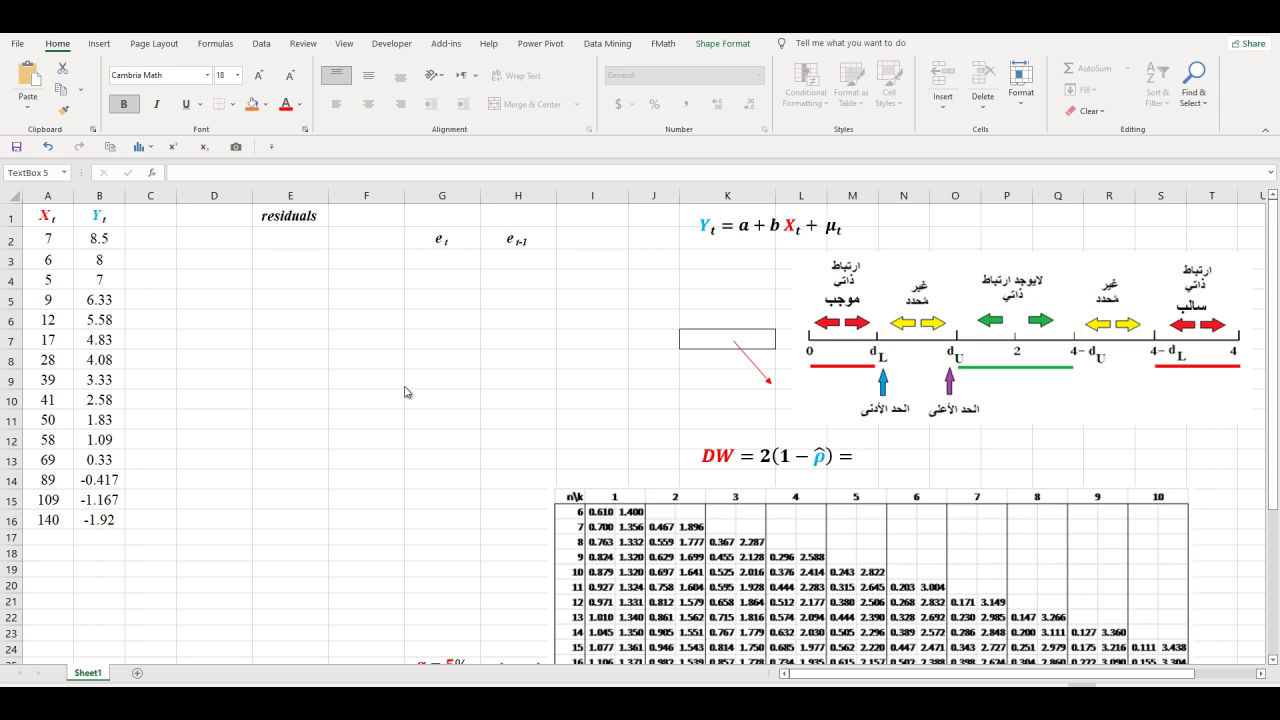
- Review the Xt and Yt columns down to their last values, 140 and -1.92
{"action": "left_click", "coordinate": [42, 218]}
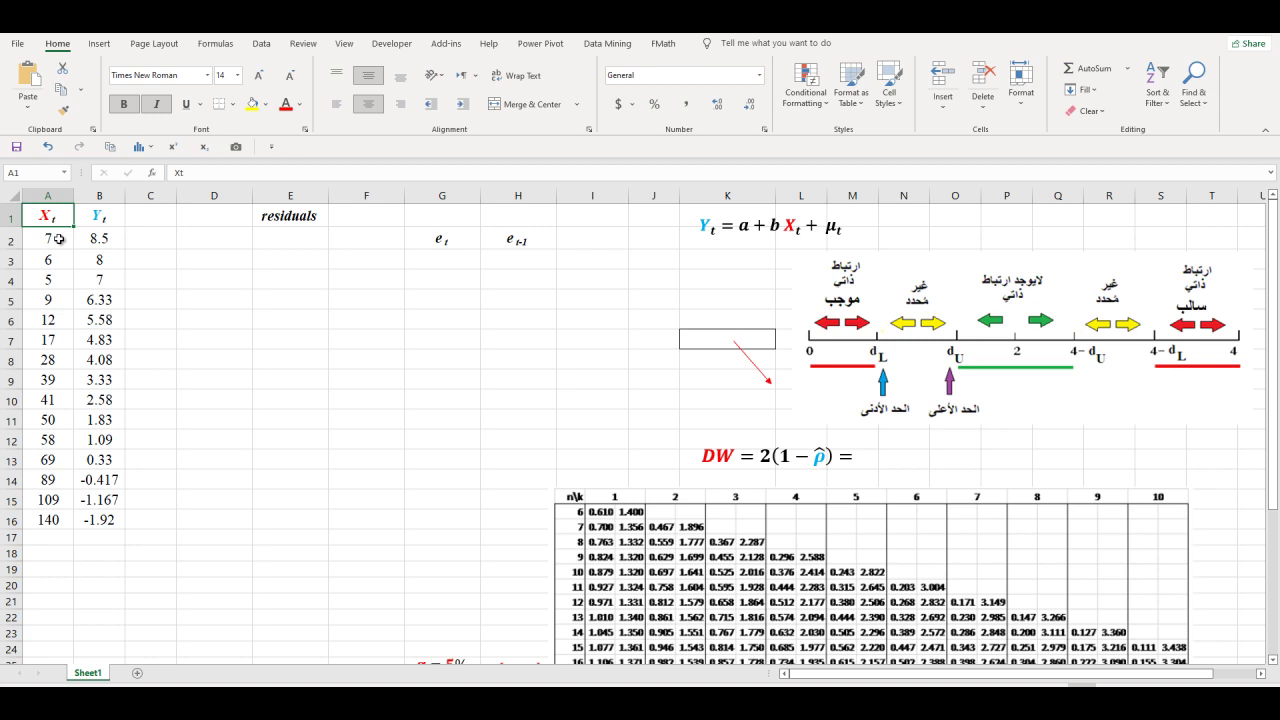
{"action": "left_click", "coordinate": [60, 239]}
{"action": "left_click", "coordinate": [60, 262]}
{"action": "left_click", "coordinate": [60, 280]}
{"action": "left_click", "coordinate": [59, 298]}
{"action": "left_click", "coordinate": [42, 515]}
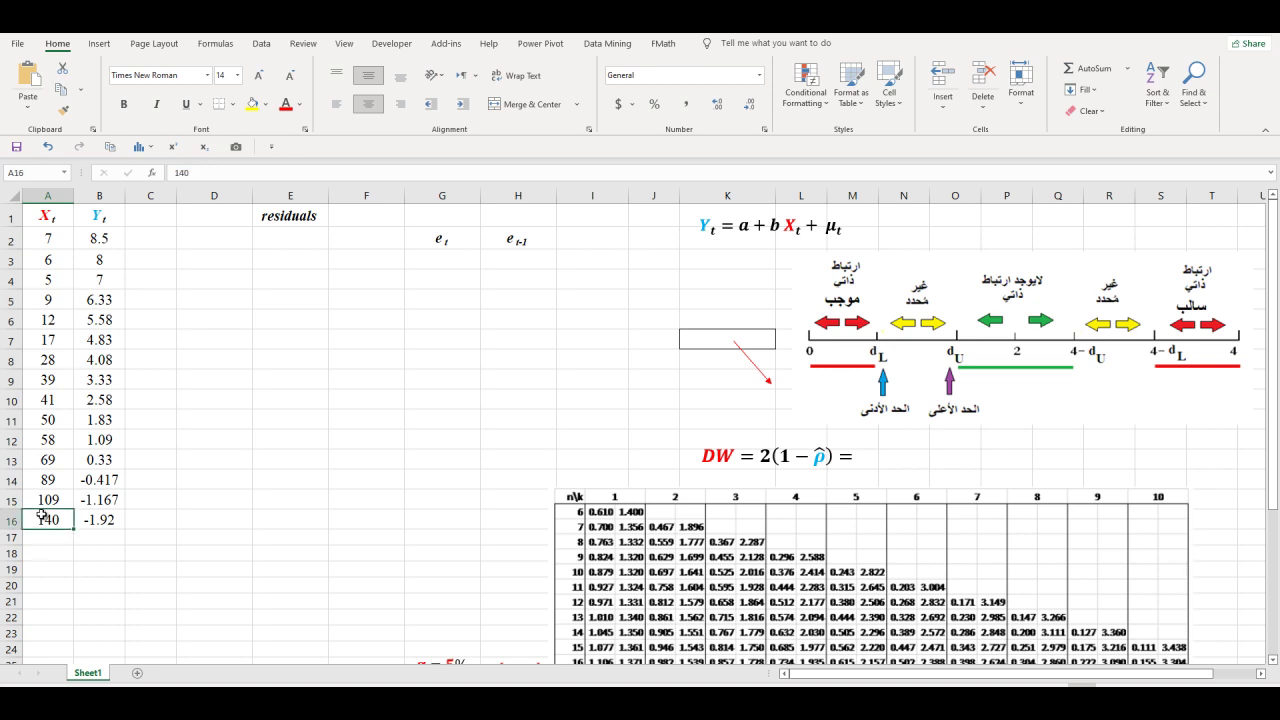
{"action": "left_click", "coordinate": [109, 219]}
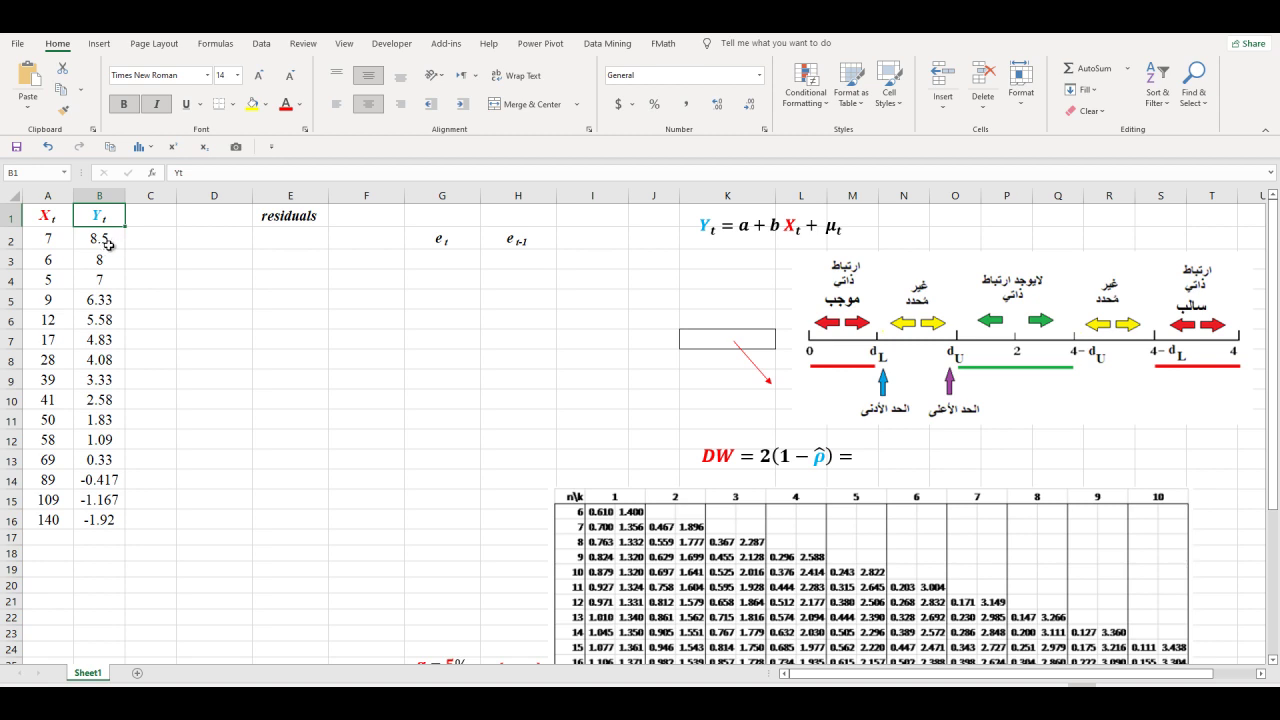
{"action": "left_click", "coordinate": [115, 262]}
{"action": "left_click", "coordinate": [116, 280]}
{"action": "left_click", "coordinate": [118, 299]}
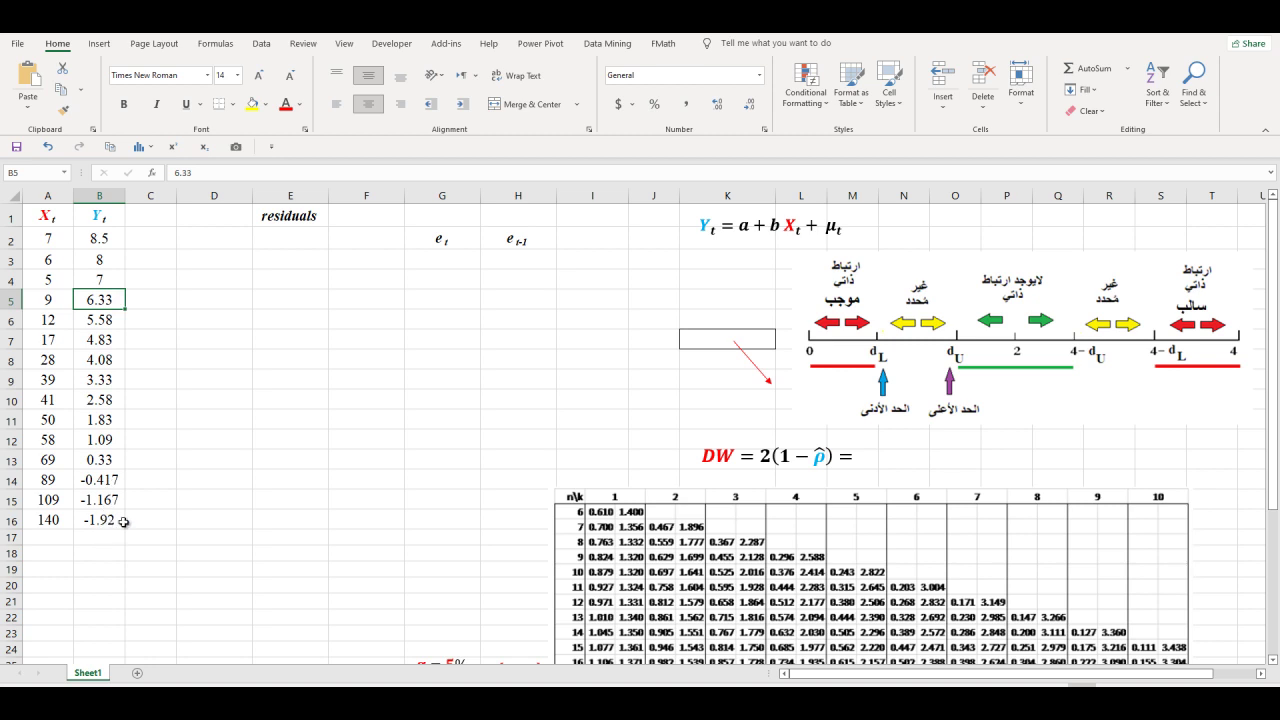
{"action": "left_click", "coordinate": [110, 521]}
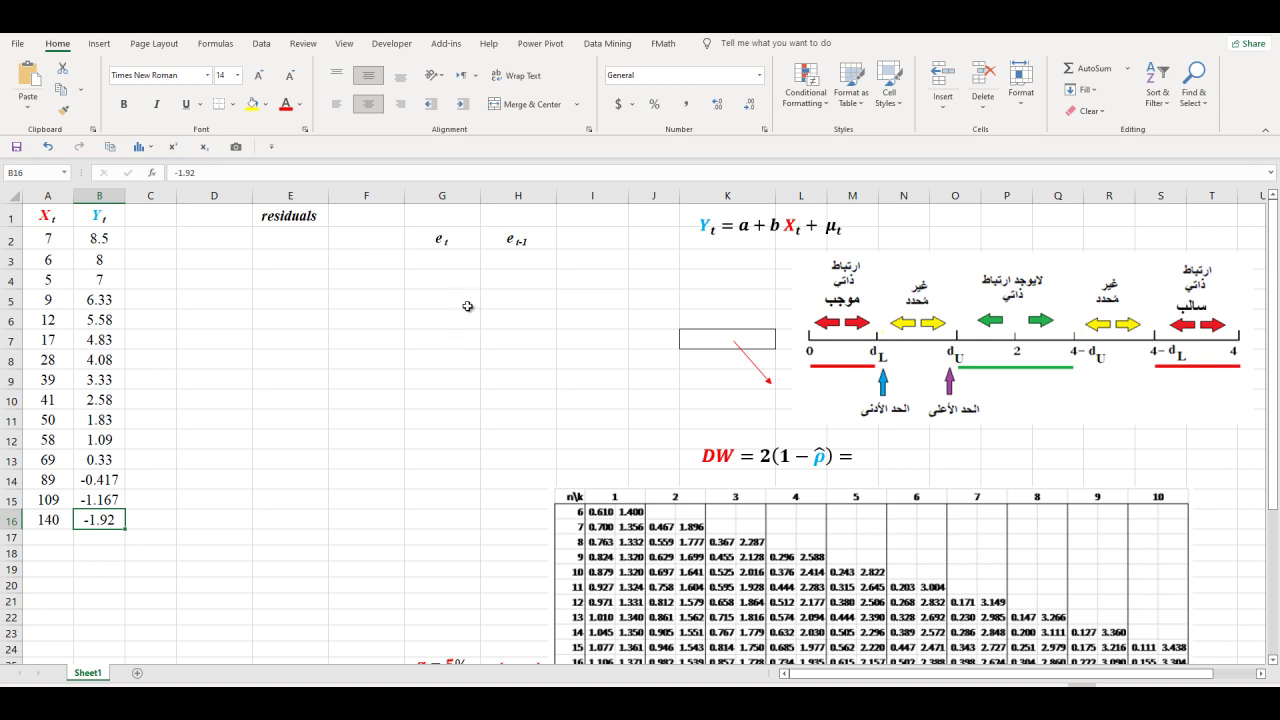
- Choose the Regression tool from the Data Analysis list
{"action": "left_click", "coordinate": [265, 50]}
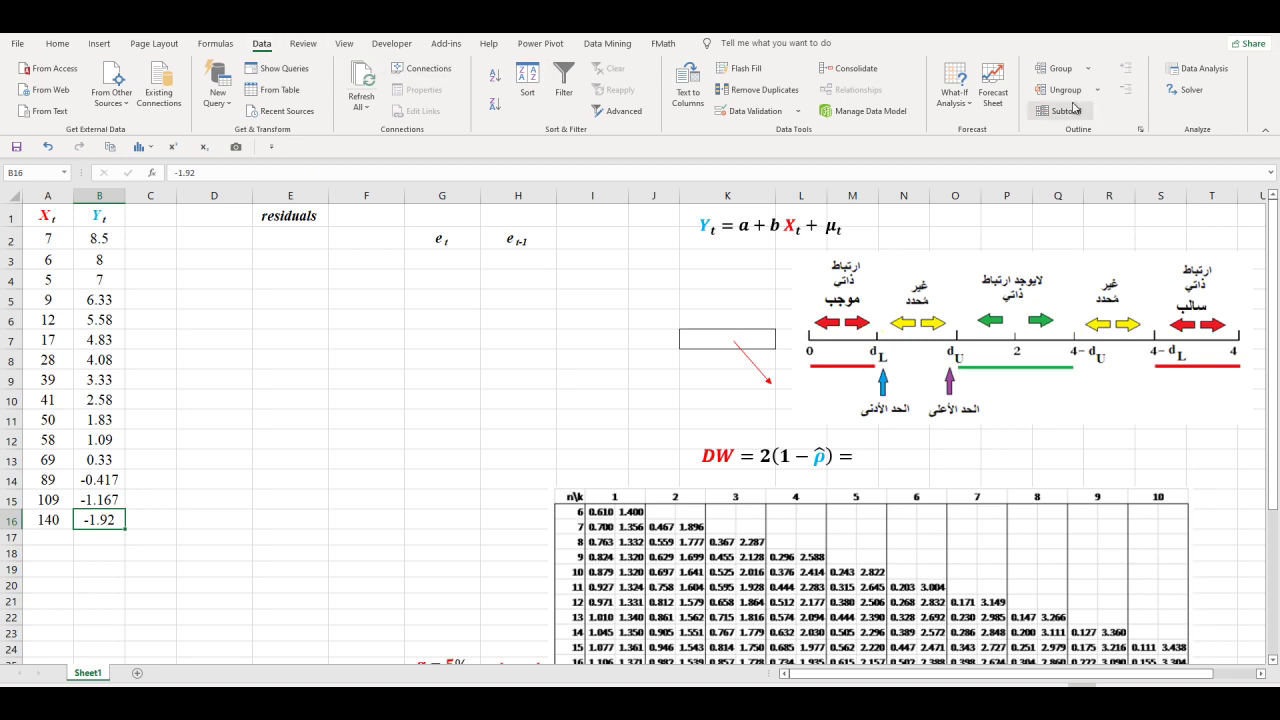
{"action": "left_click", "coordinate": [1201, 70]}
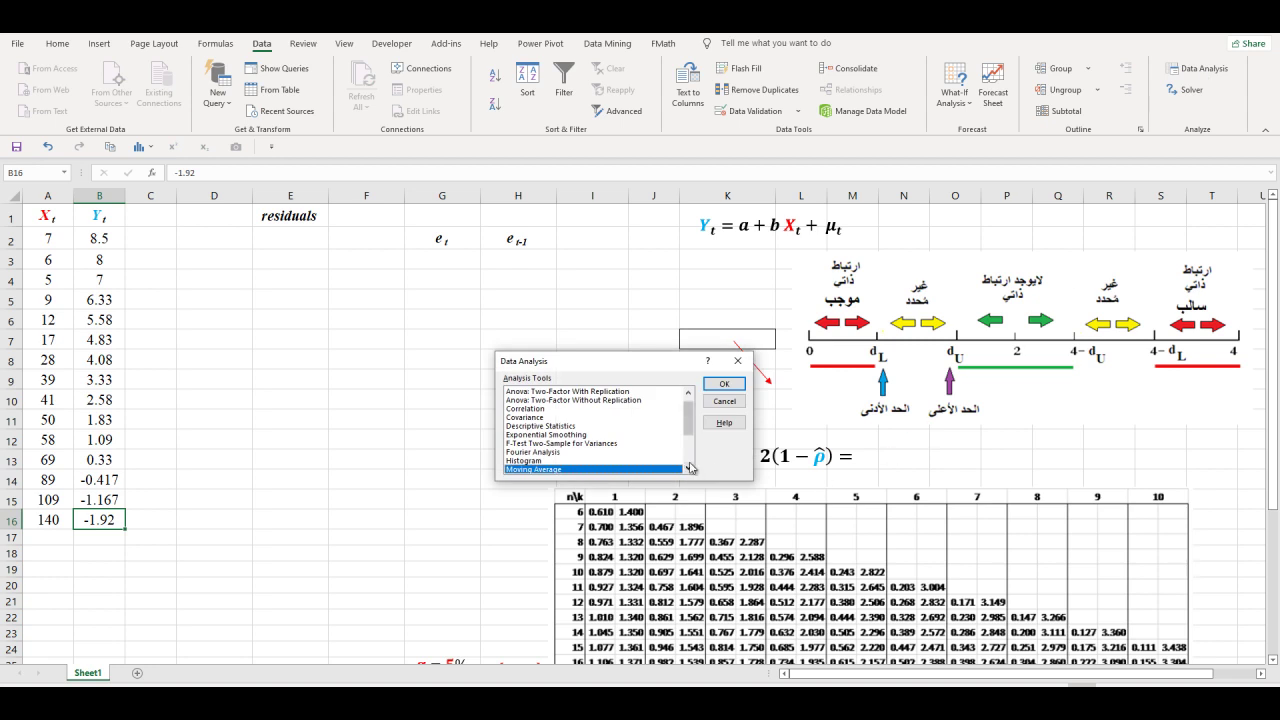
{"action": "left_click", "coordinate": [688, 472]}
{"action": "left_click", "coordinate": [688, 472]}
{"action": "left_click", "coordinate": [688, 472]}
{"action": "left_click", "coordinate": [688, 472]}
{"action": "left_click", "coordinate": [688, 472]}
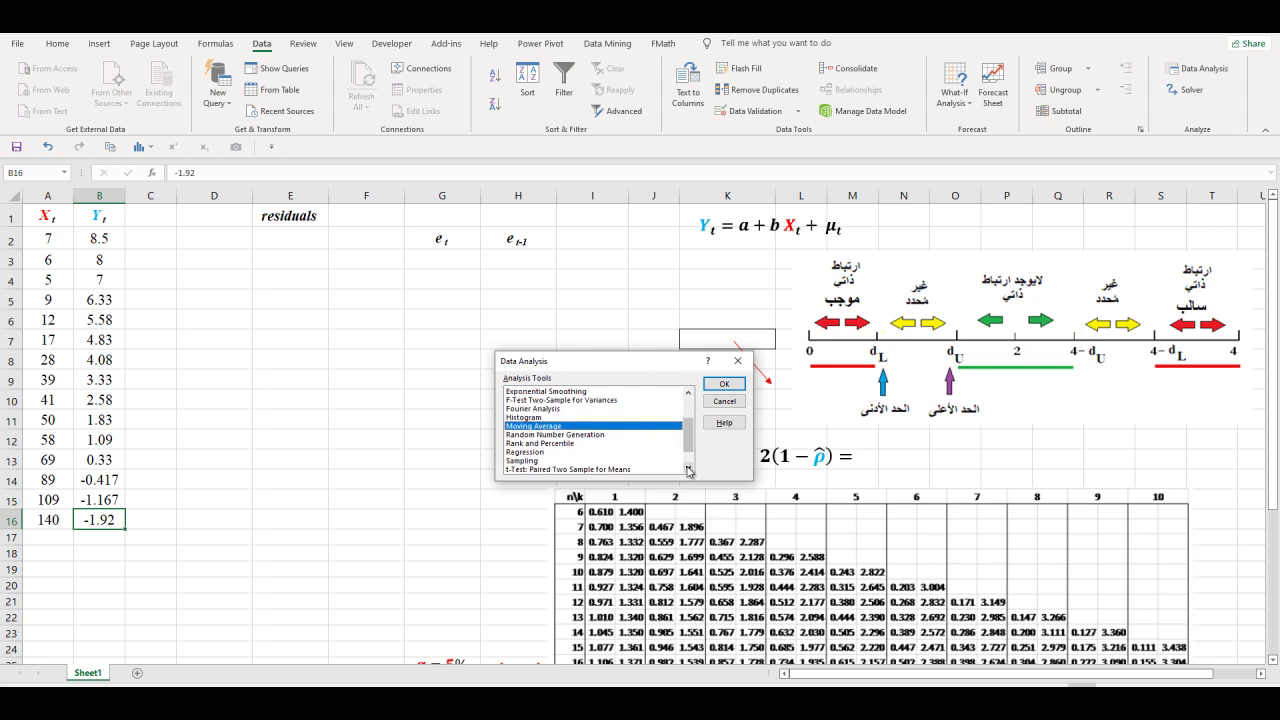
{"action": "left_click", "coordinate": [541, 453]}
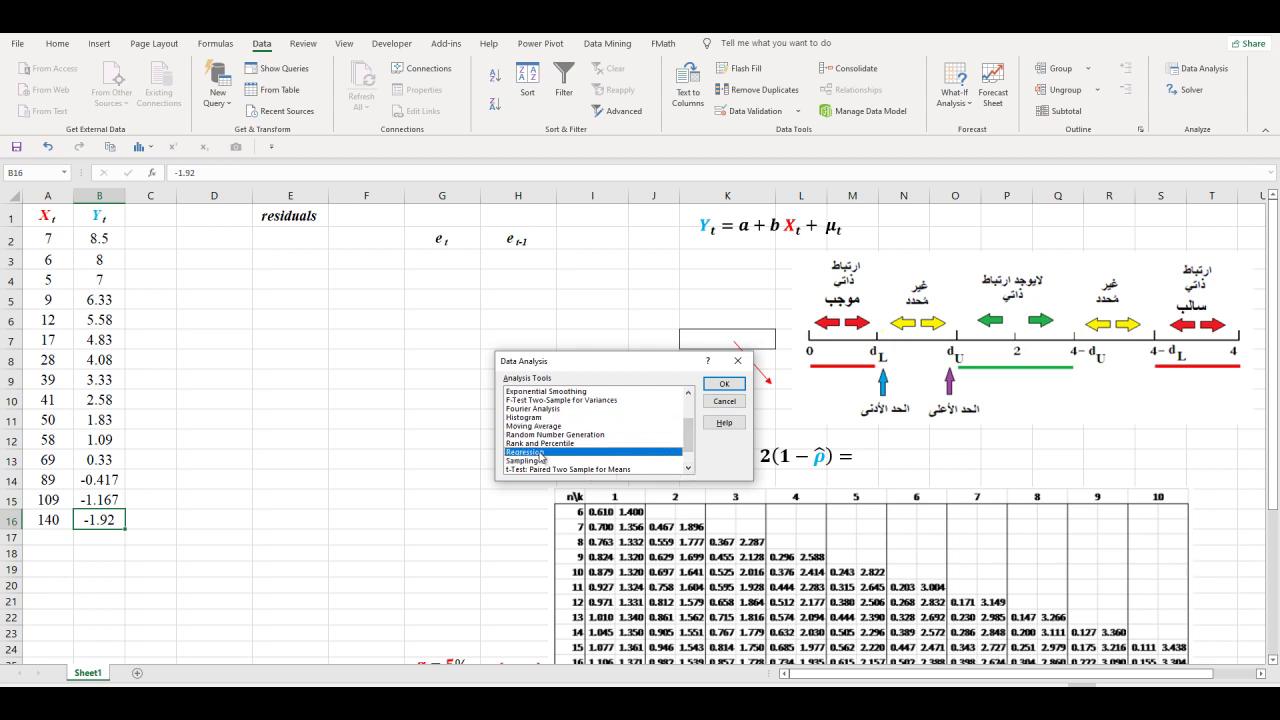
{"action": "left_click", "coordinate": [726, 388]}
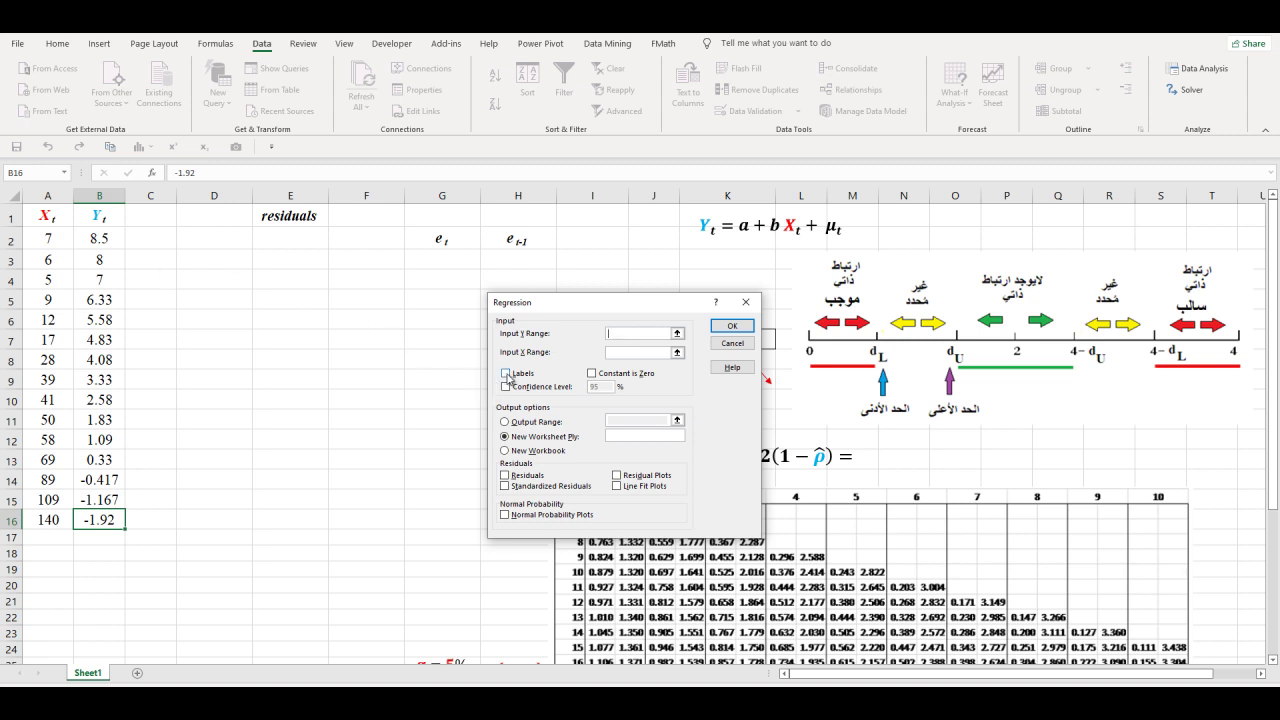
- Regress Yt (B1:B16) on Xt (A1:A16) with Labels, Residuals and Residual Plots enabled
{"action": "left_click", "coordinate": [507, 375]}
{"action": "left_click", "coordinate": [616, 334]}
{"action": "left_click", "coordinate": [112, 213]}
{"action": "left_click_drag", "start_coordinate": [112, 213], "coordinate": [105, 516]}
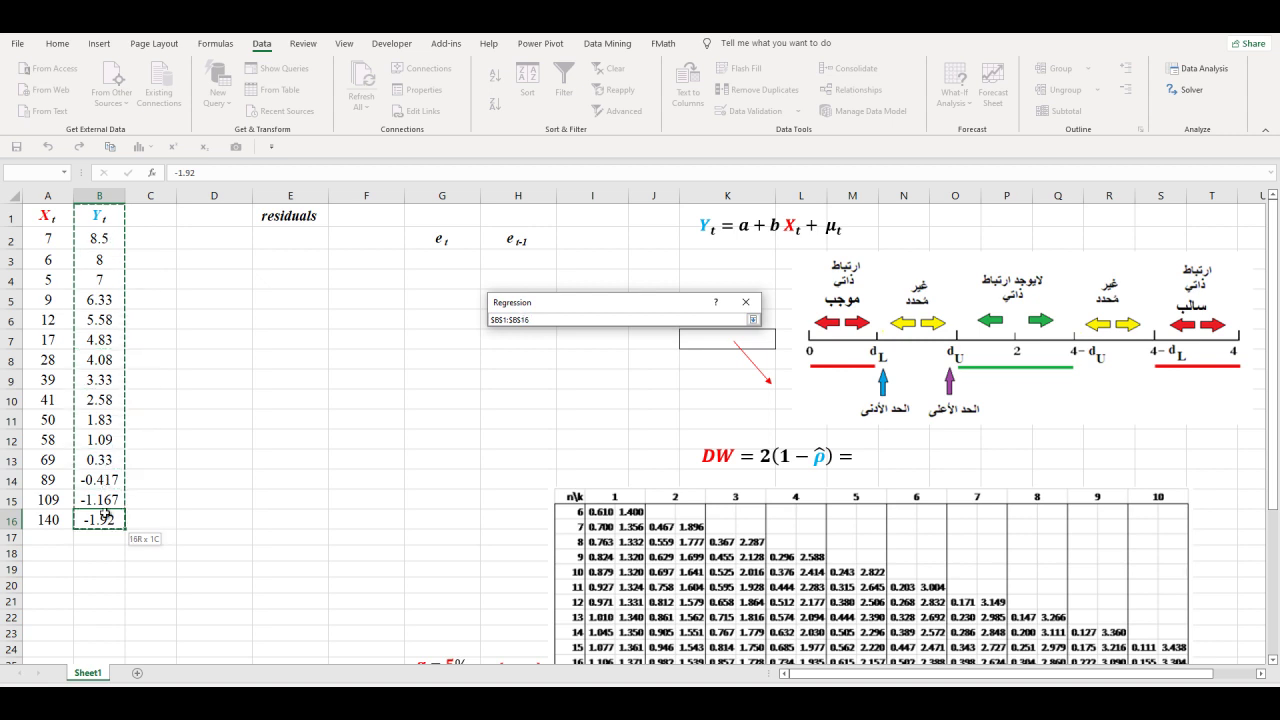
{"action": "left_click_drag", "start_coordinate": [105, 516], "coordinate": [105, 516]}
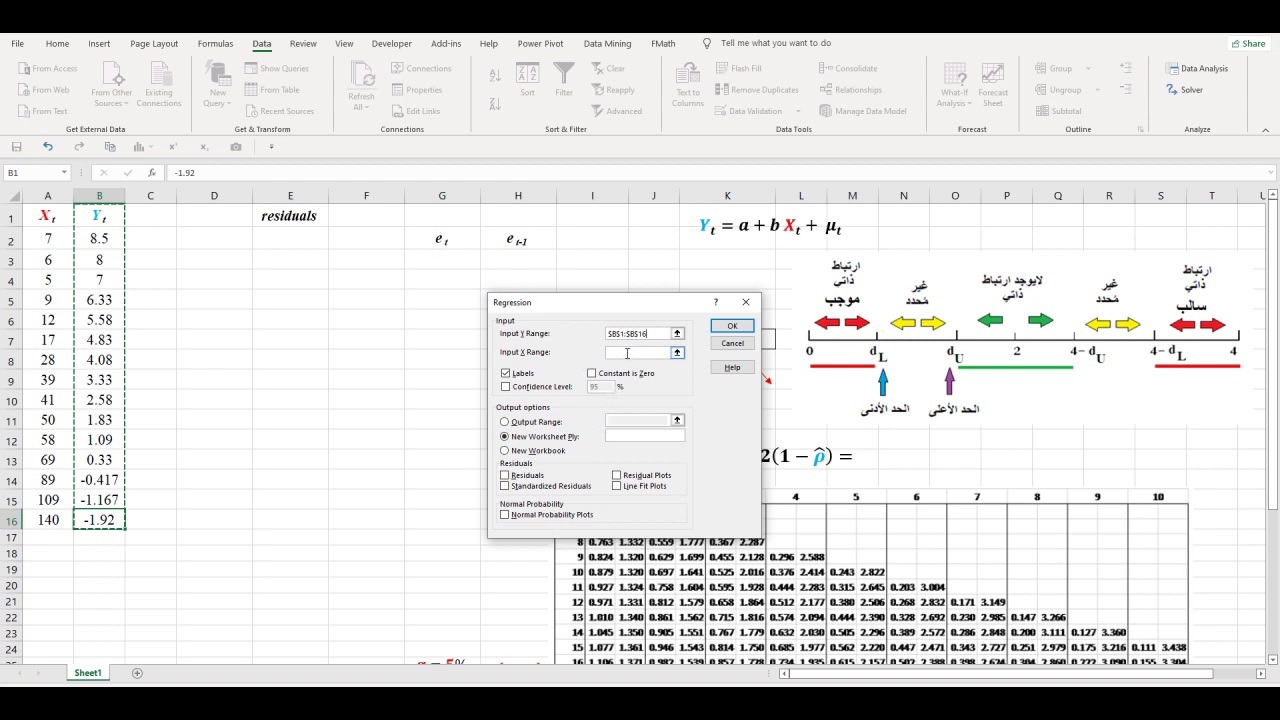
{"action": "left_click", "coordinate": [627, 353]}
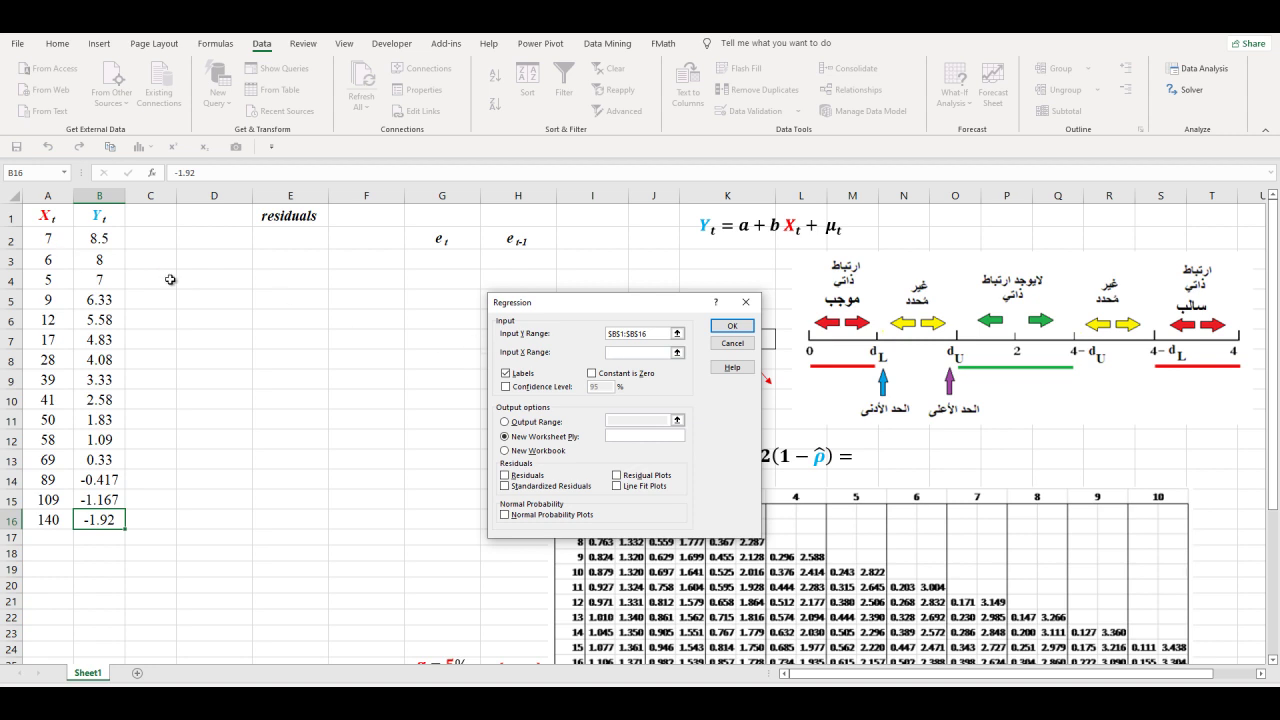
{"action": "left_click_drag", "start_coordinate": [50, 215], "coordinate": [59, 513]}
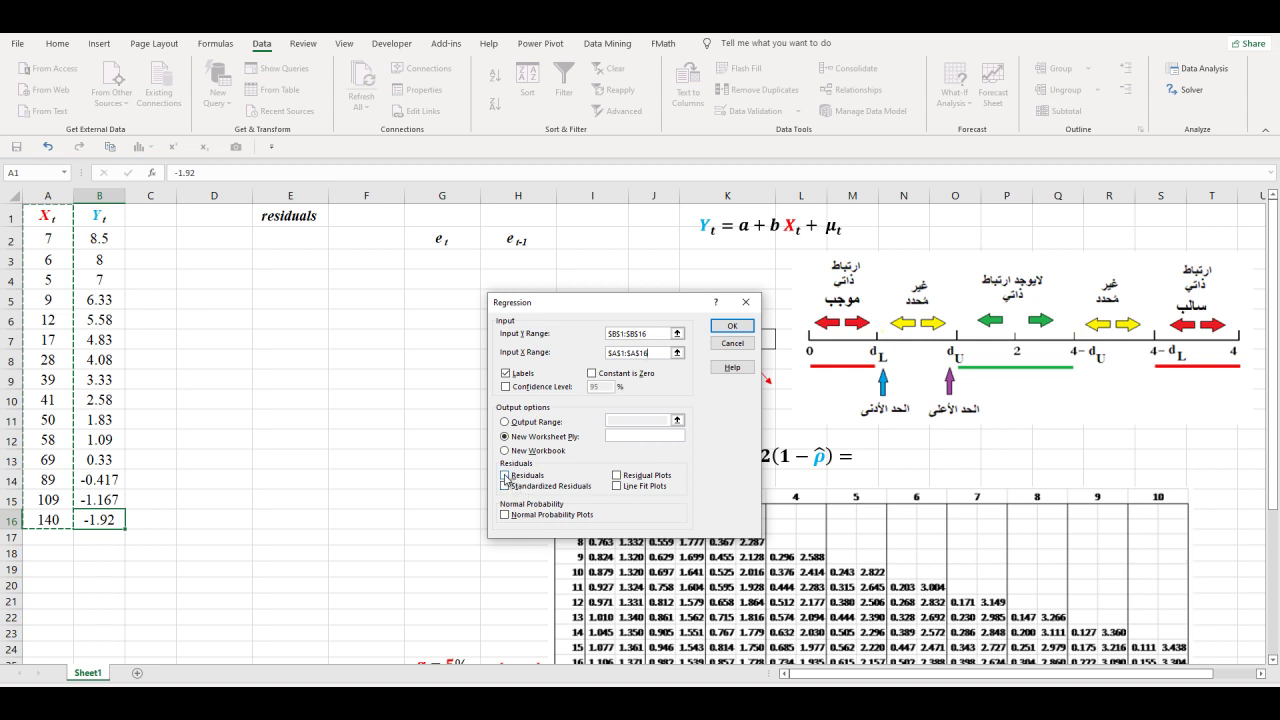
{"action": "left_click", "coordinate": [505, 476]}
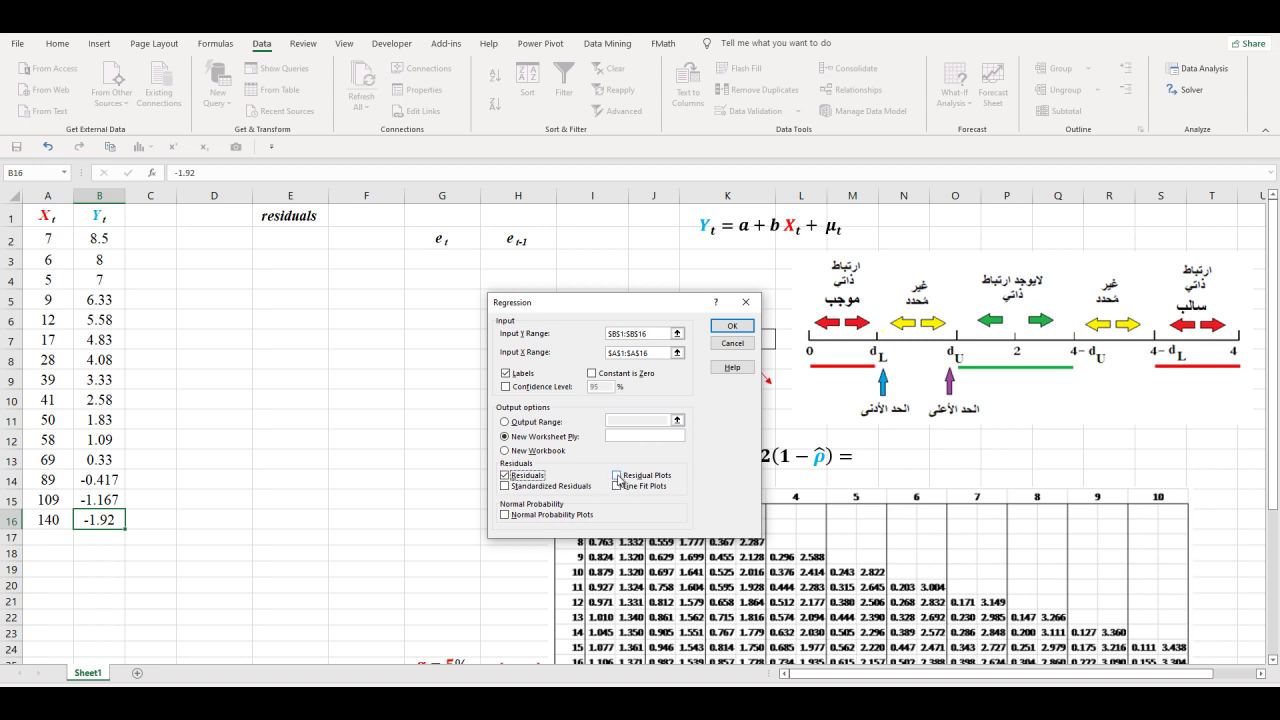
{"action": "left_click", "coordinate": [618, 477]}
{"action": "left_click", "coordinate": [731, 329]}
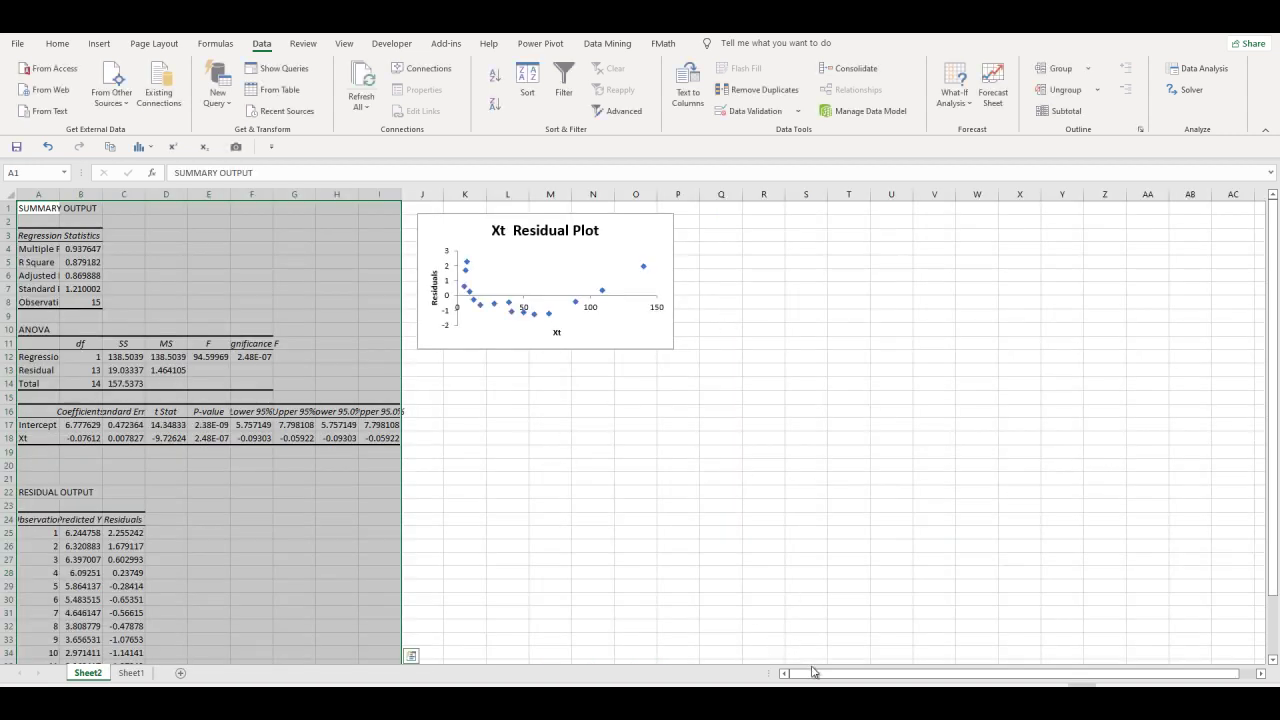
- Autofit columns B and C and widen column D so the Xt t Stat -9.726237208 shows fully
{"action": "scroll", "coordinate": [494, 536], "scroll_direction": "down", "scroll_amount": 2}
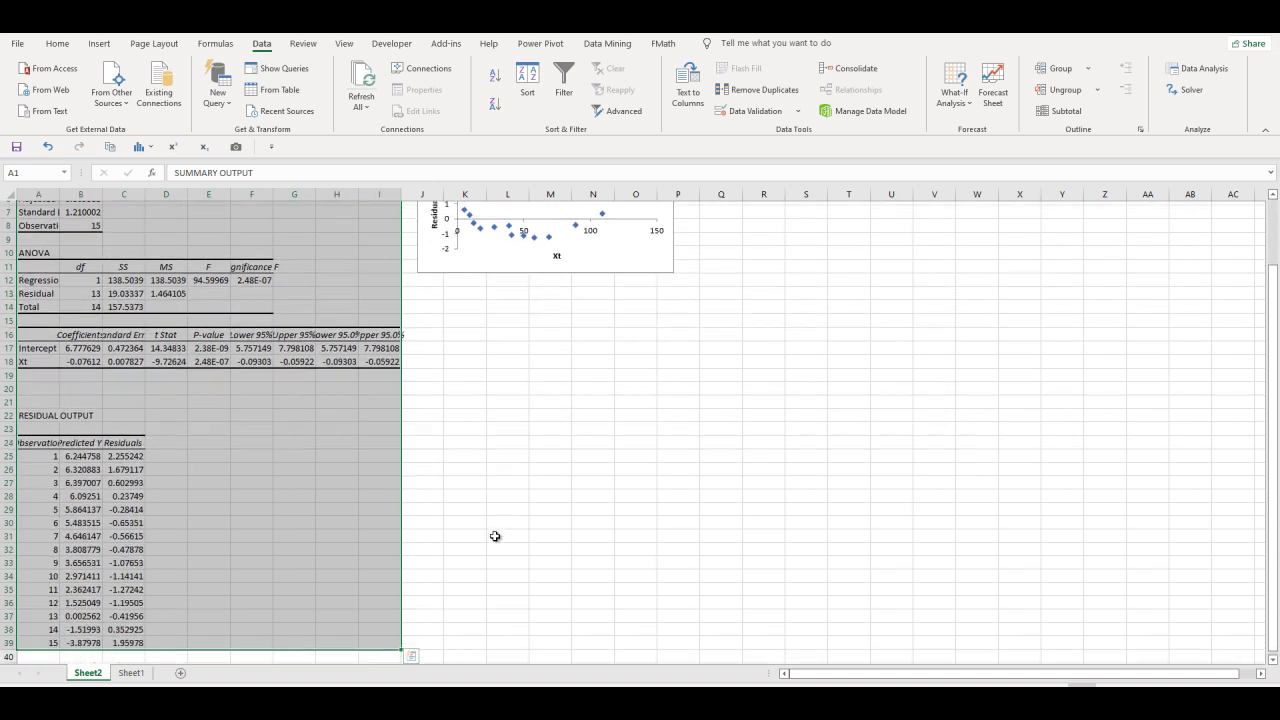
{"action": "scroll", "coordinate": [494, 536], "scroll_direction": "up", "scroll_amount": 2}
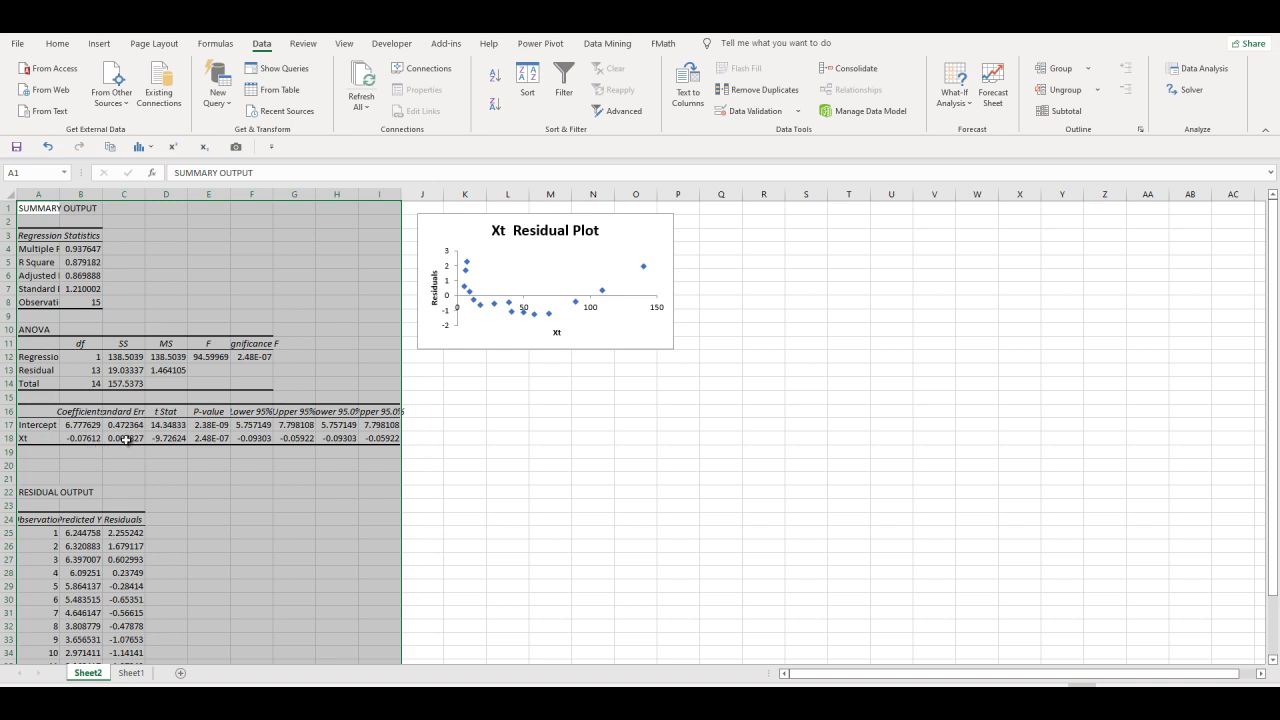
{"action": "double_click", "coordinate": [144, 193]}
{"action": "double_click", "coordinate": [102, 193]}
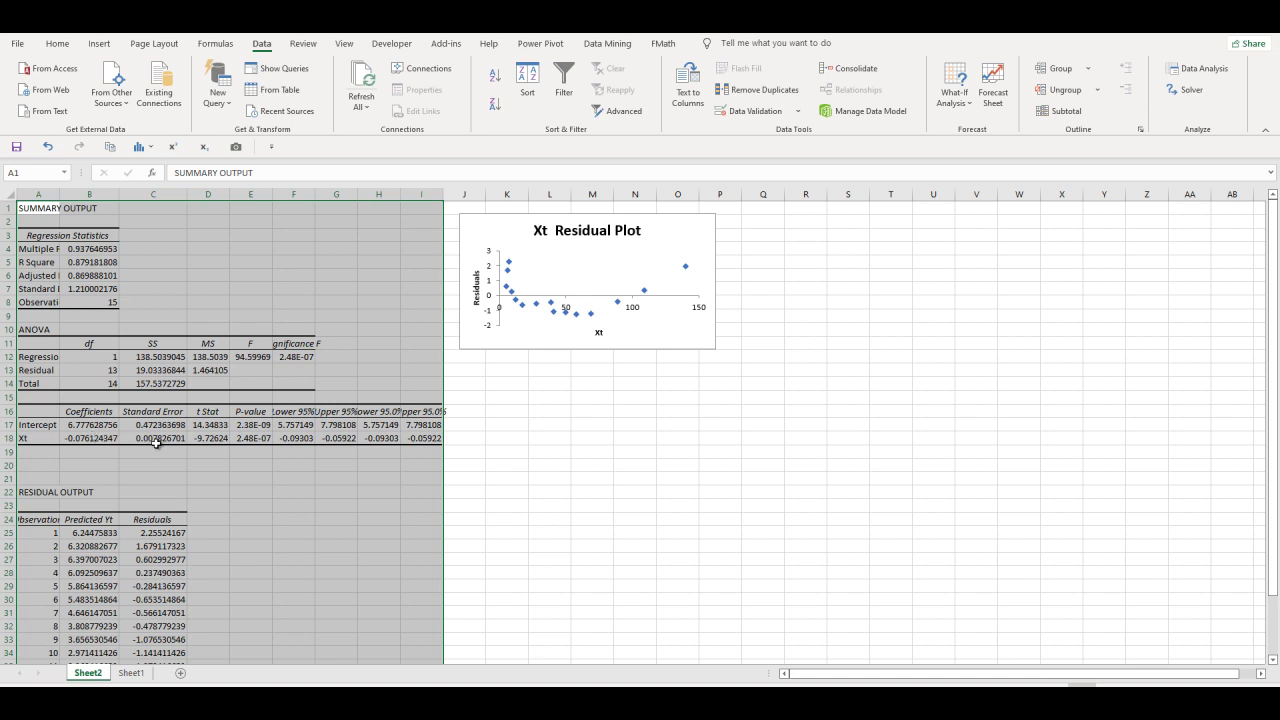
{"action": "left_click", "coordinate": [213, 438]}
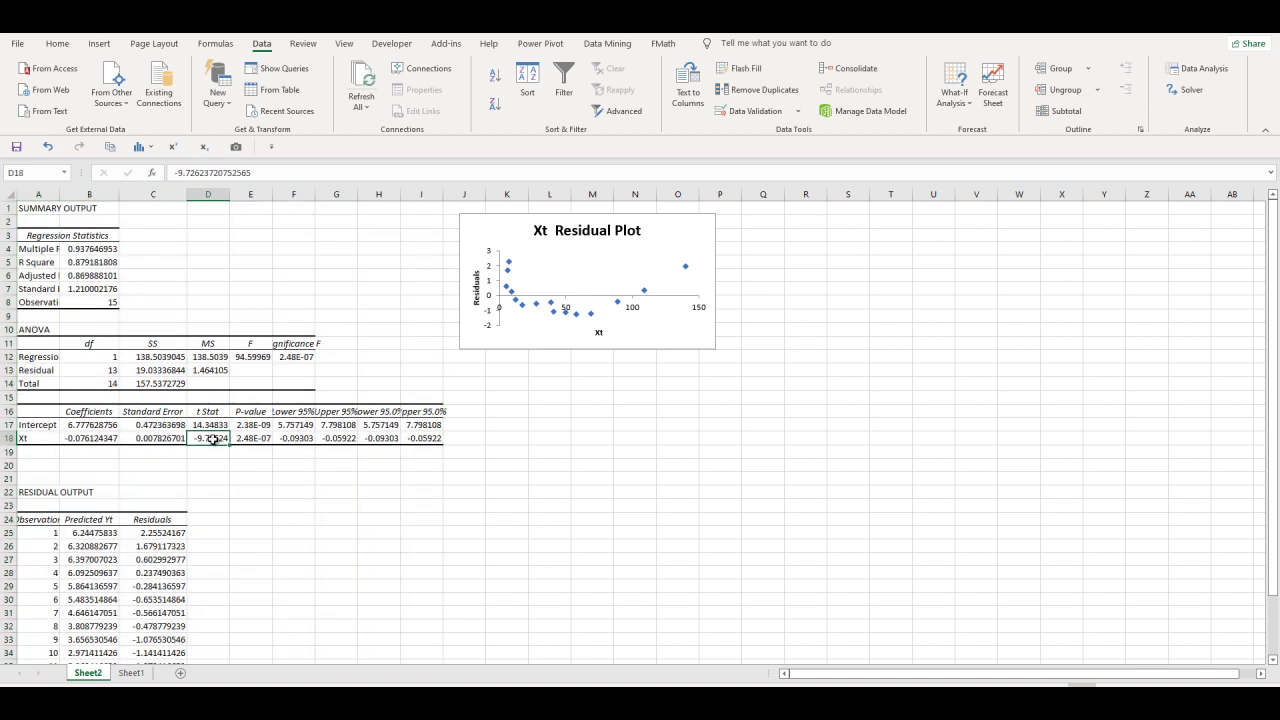
{"action": "left_click_drag", "start_coordinate": [230, 194], "coordinate": [247, 194]}
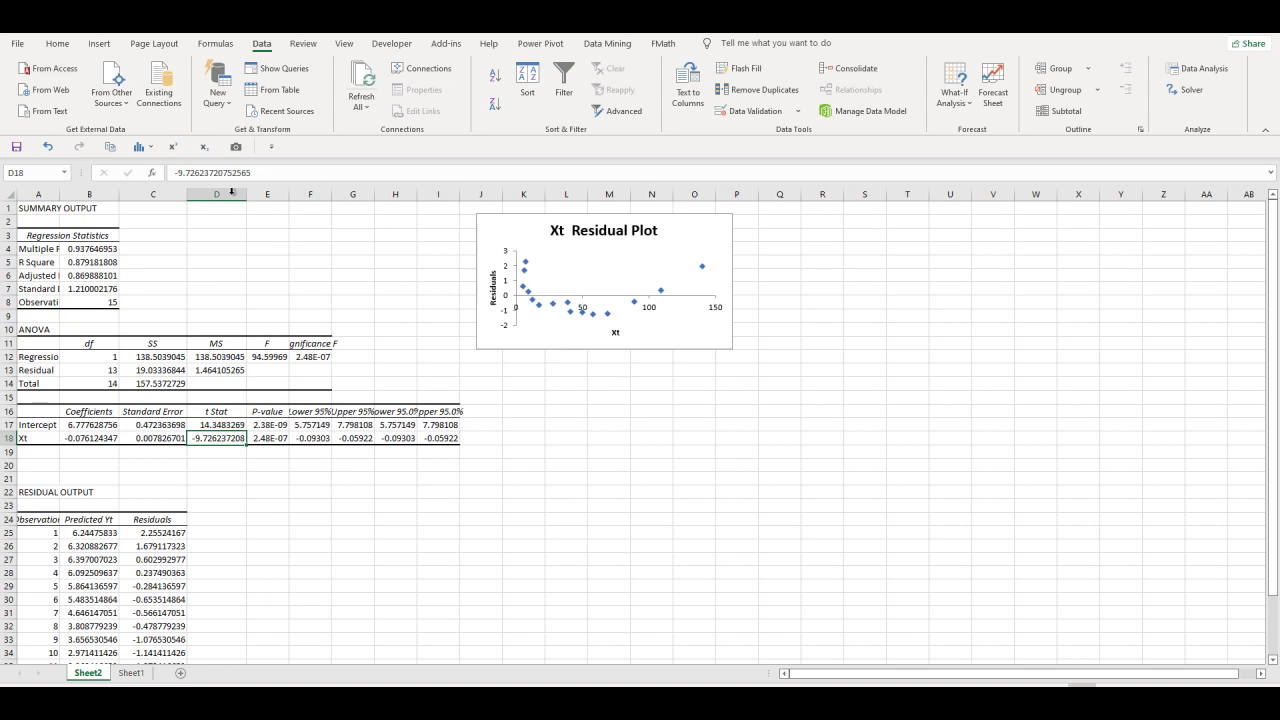
{"action": "left_click", "coordinate": [287, 516]}
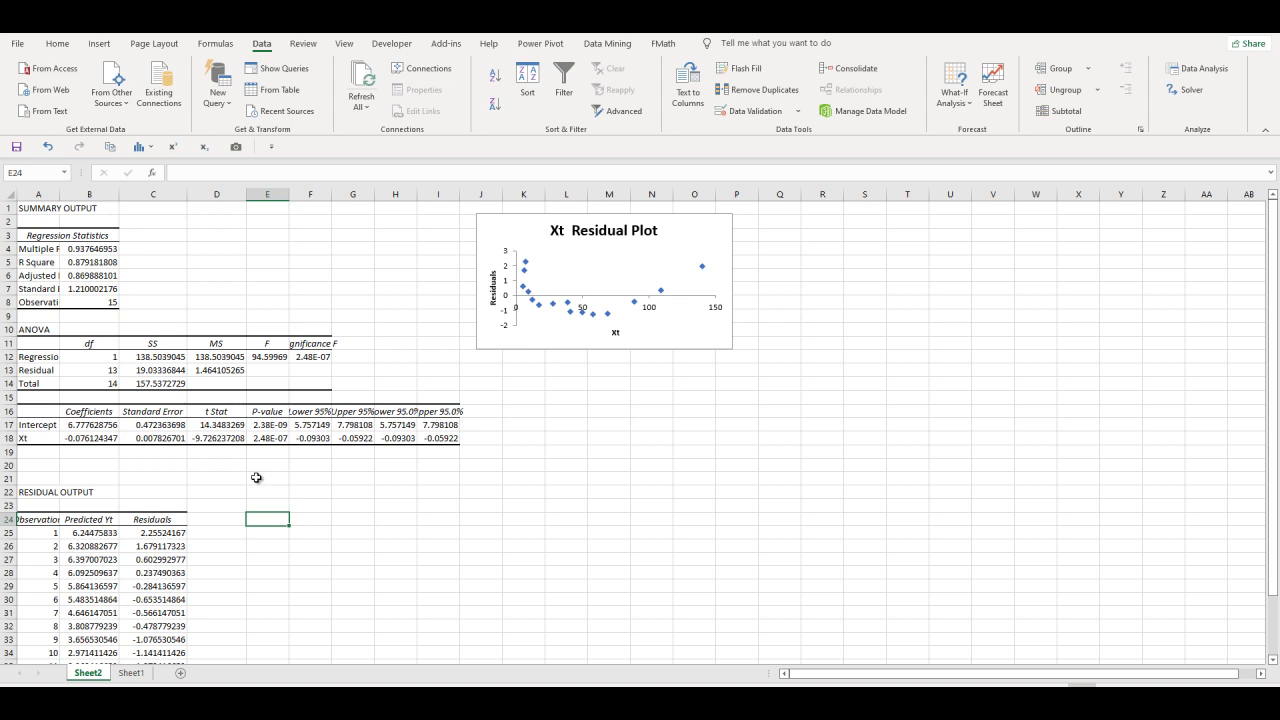
{"action": "scroll", "coordinate": [257, 477], "scroll_direction": "down", "scroll_amount": 2}
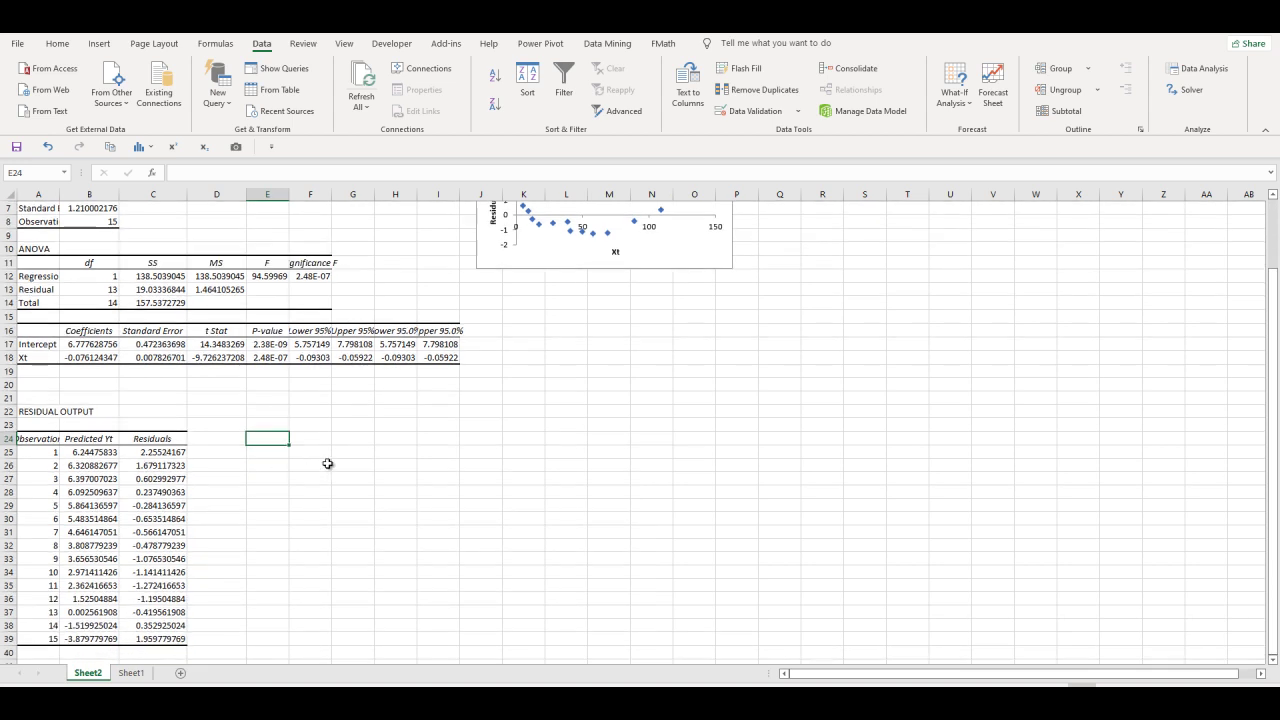
{"action": "scroll", "coordinate": [329, 463], "scroll_direction": "up", "scroll_amount": 2}
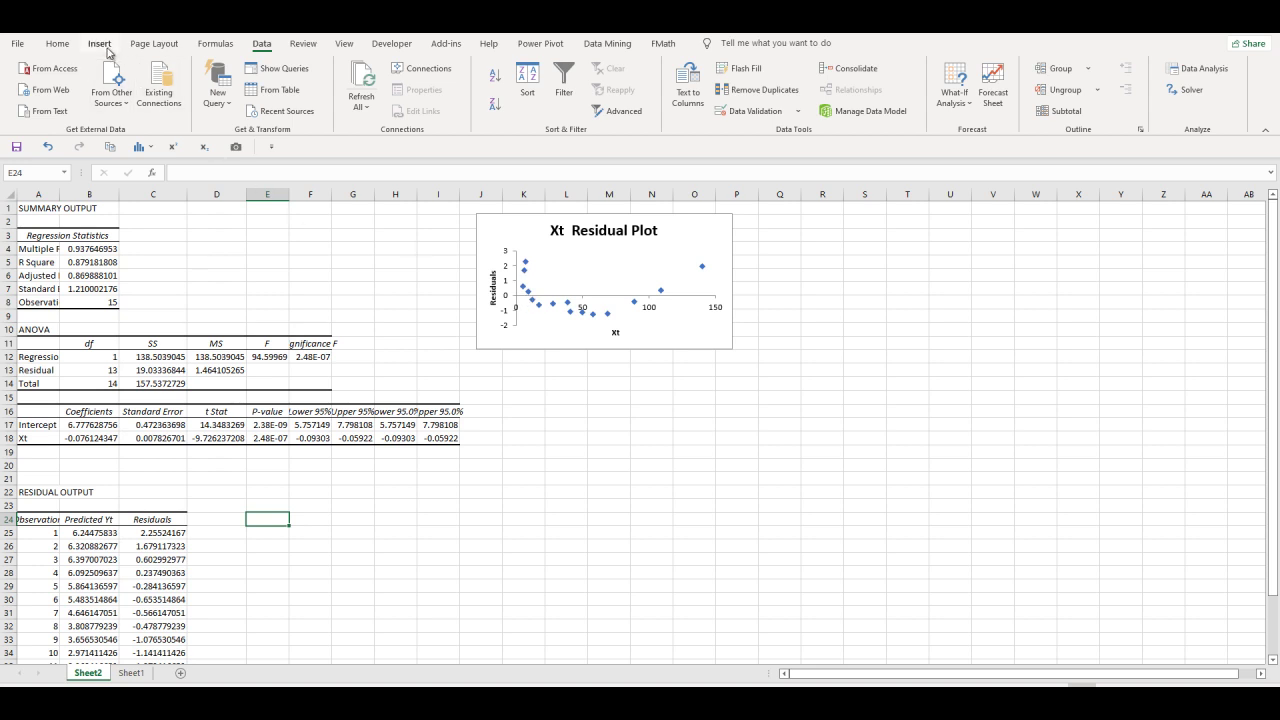
- Draw a freehand curve along the points of the Xt Residual Plot
{"action": "left_click", "coordinate": [100, 44]}
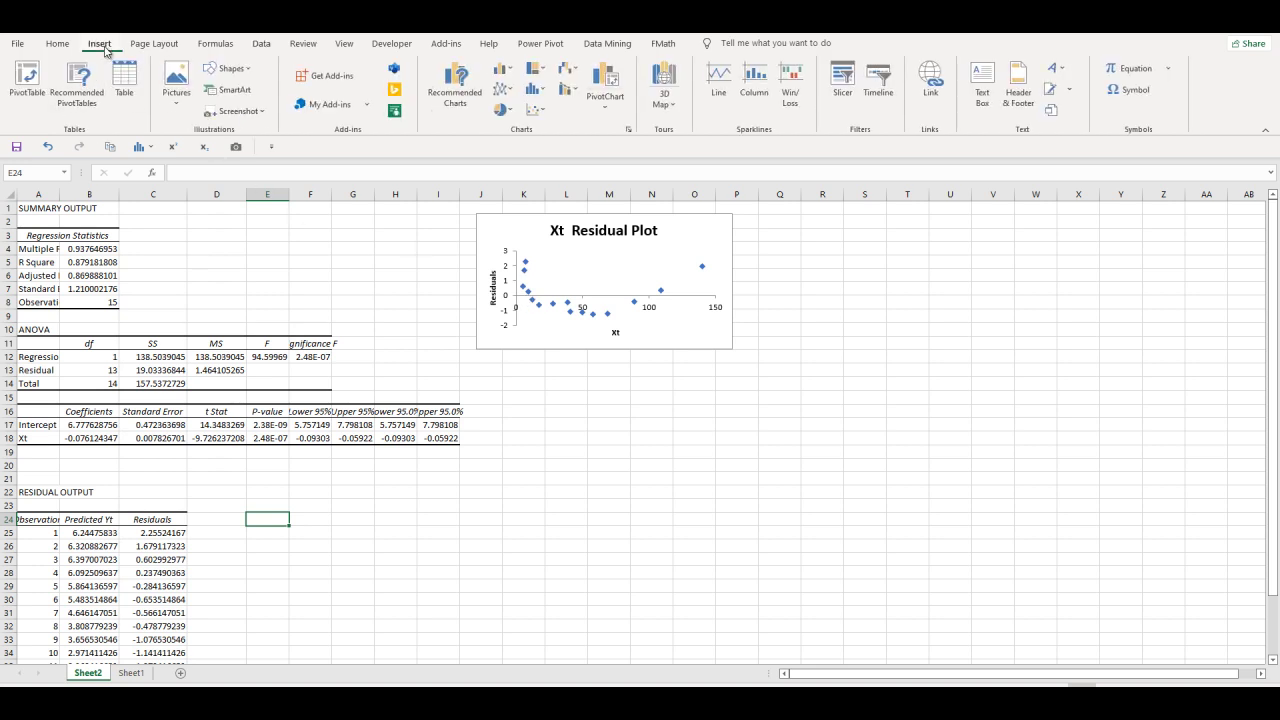
{"action": "left_click", "coordinate": [222, 68]}
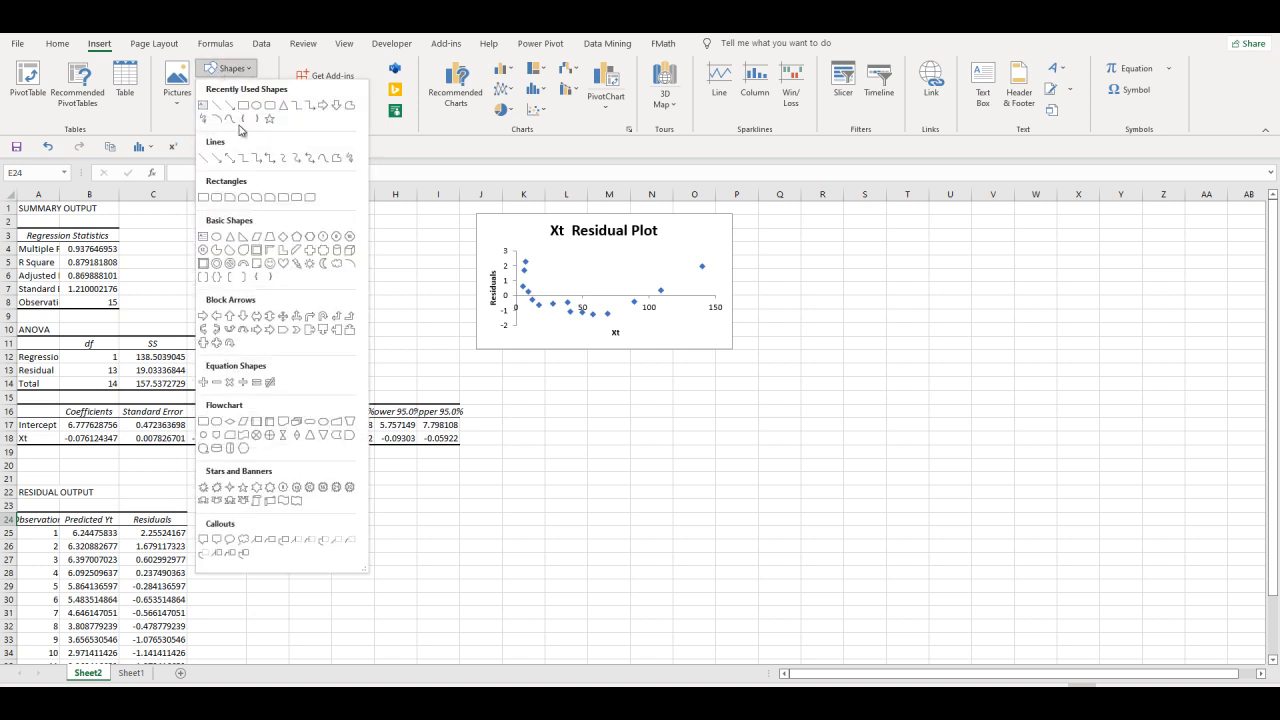
{"action": "left_click", "coordinate": [207, 121]}
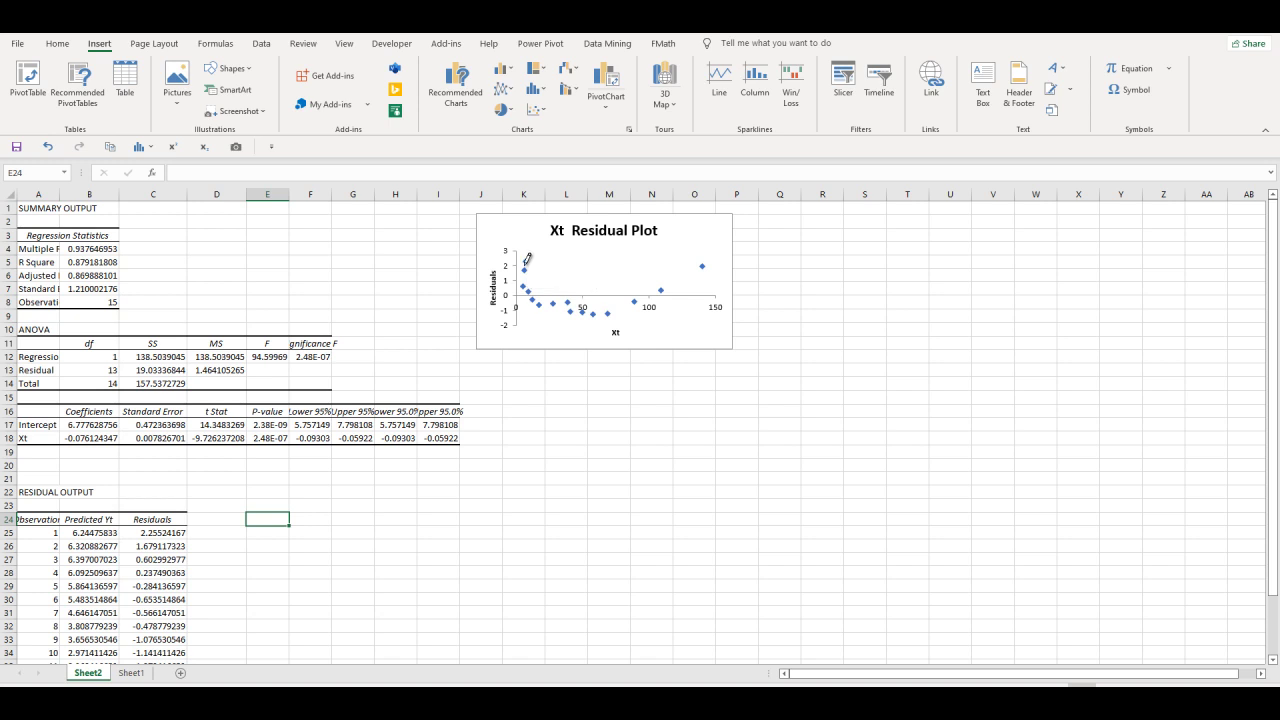
{"action": "mouse_move", "coordinate": [530, 280]}
{"action": "left_mouse_down"}
{"action": "mouse_move", "coordinate": [566, 300]}
{"action": "mouse_move", "coordinate": [656, 288]}
{"action": "mouse_move", "coordinate": [706, 262]}
{"action": "left_mouse_up"}
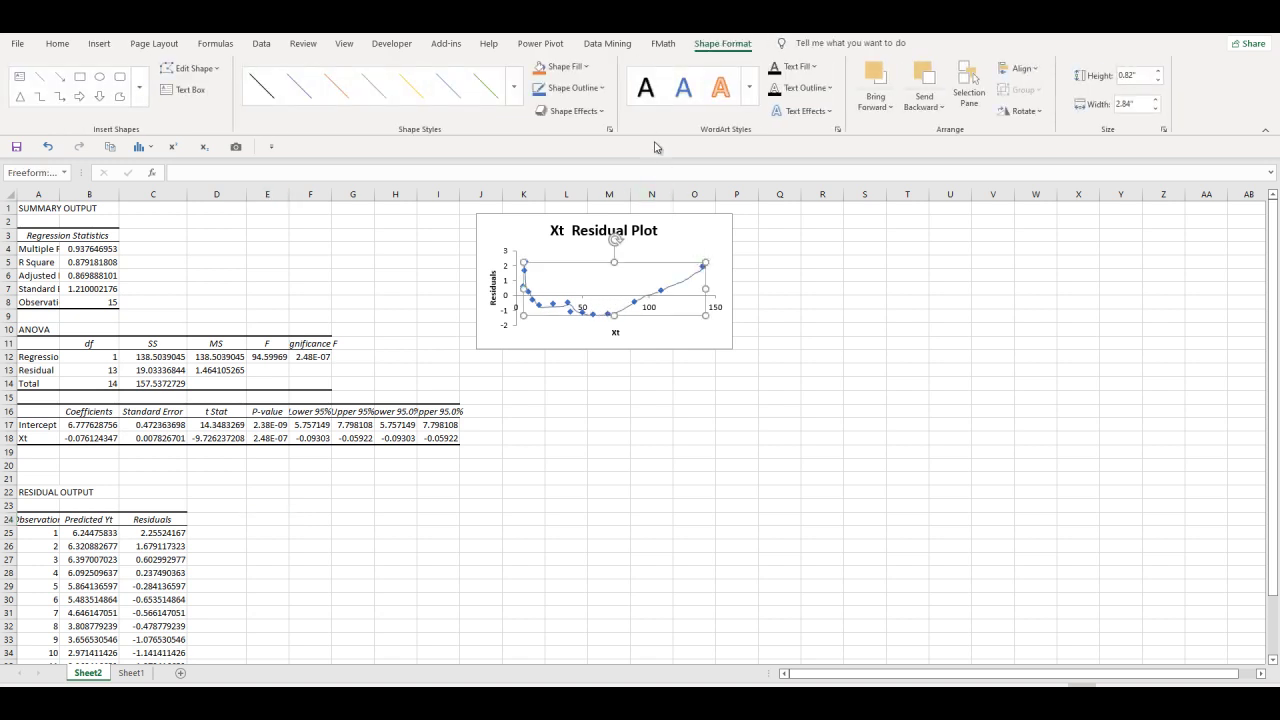
- Give the curve a red outline with 2¼ pt weight
{"action": "left_click", "coordinate": [592, 88]}
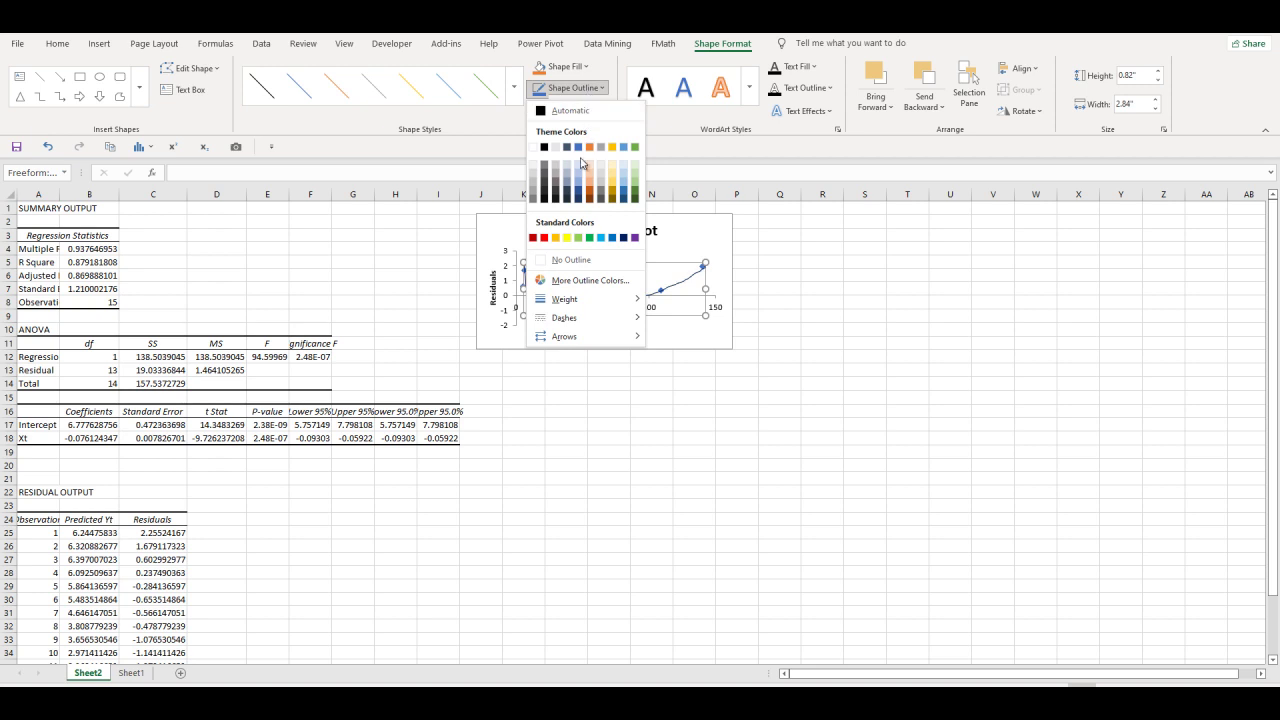
{"action": "left_click", "coordinate": [546, 238]}
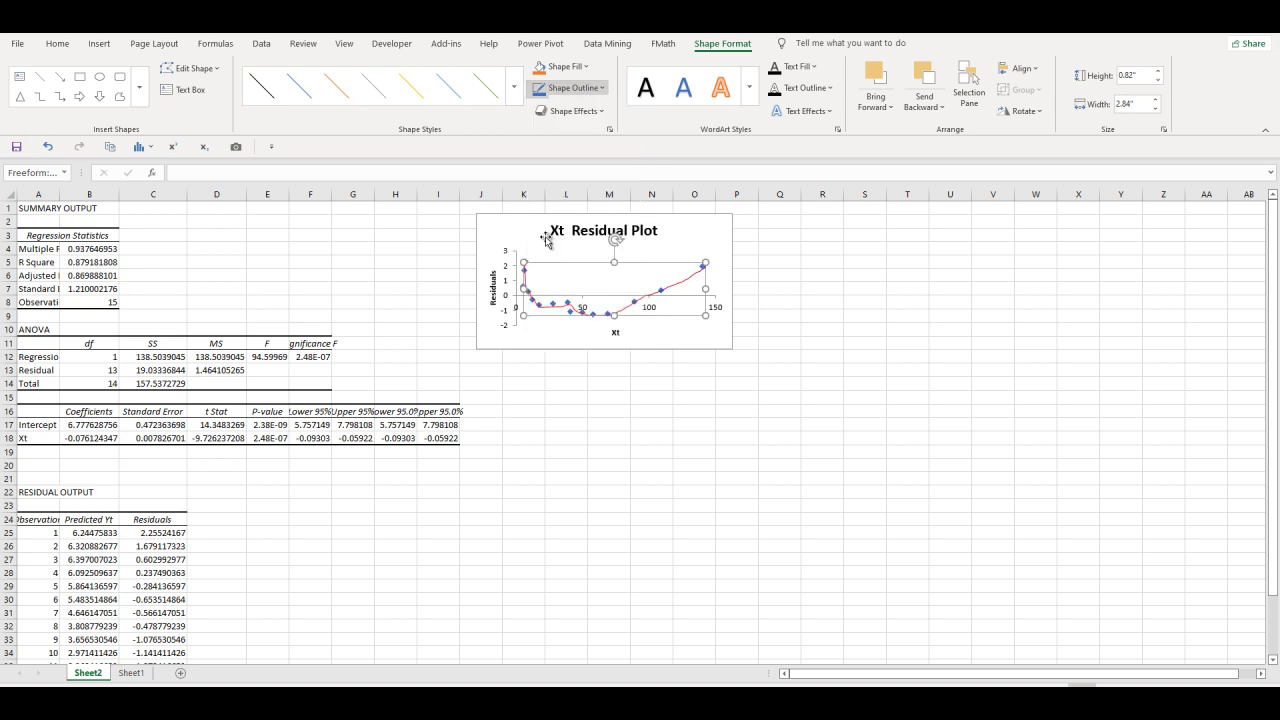
{"action": "left_click", "coordinate": [575, 88]}
{"action": "mouse_move", "coordinate": [580, 299]}
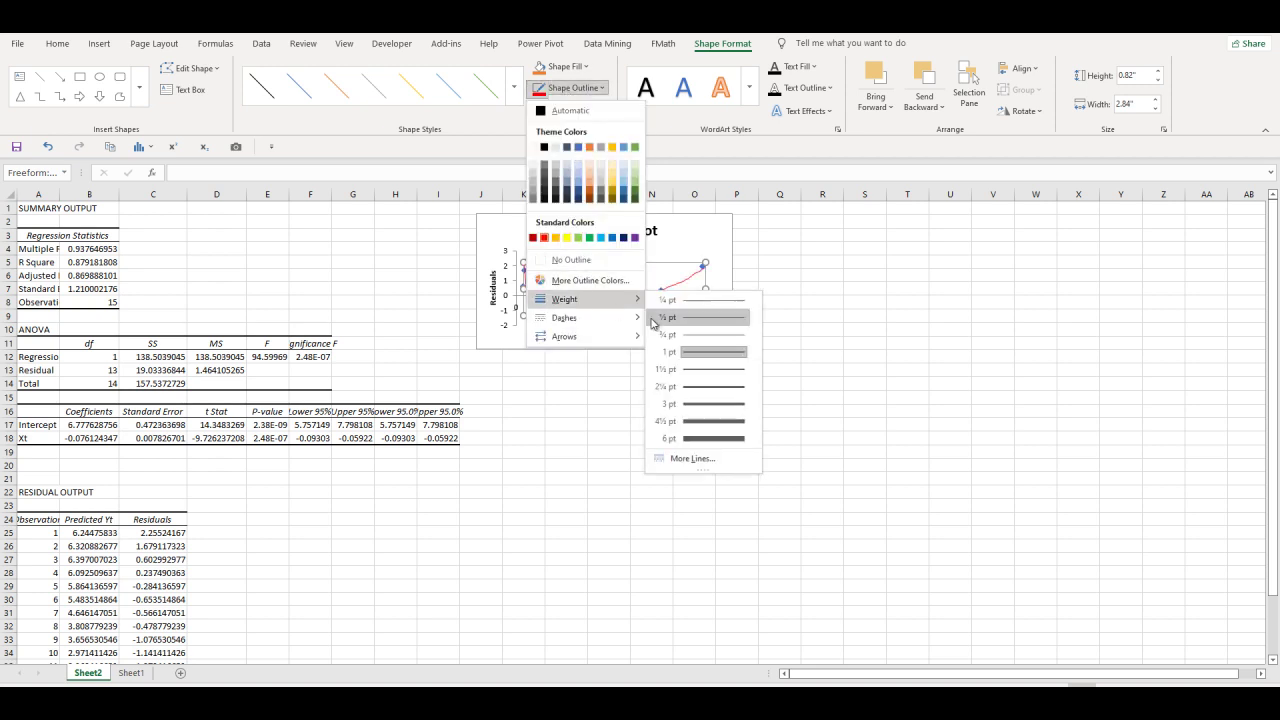
{"action": "left_click", "coordinate": [691, 391]}
{"action": "left_click", "coordinate": [822, 383]}
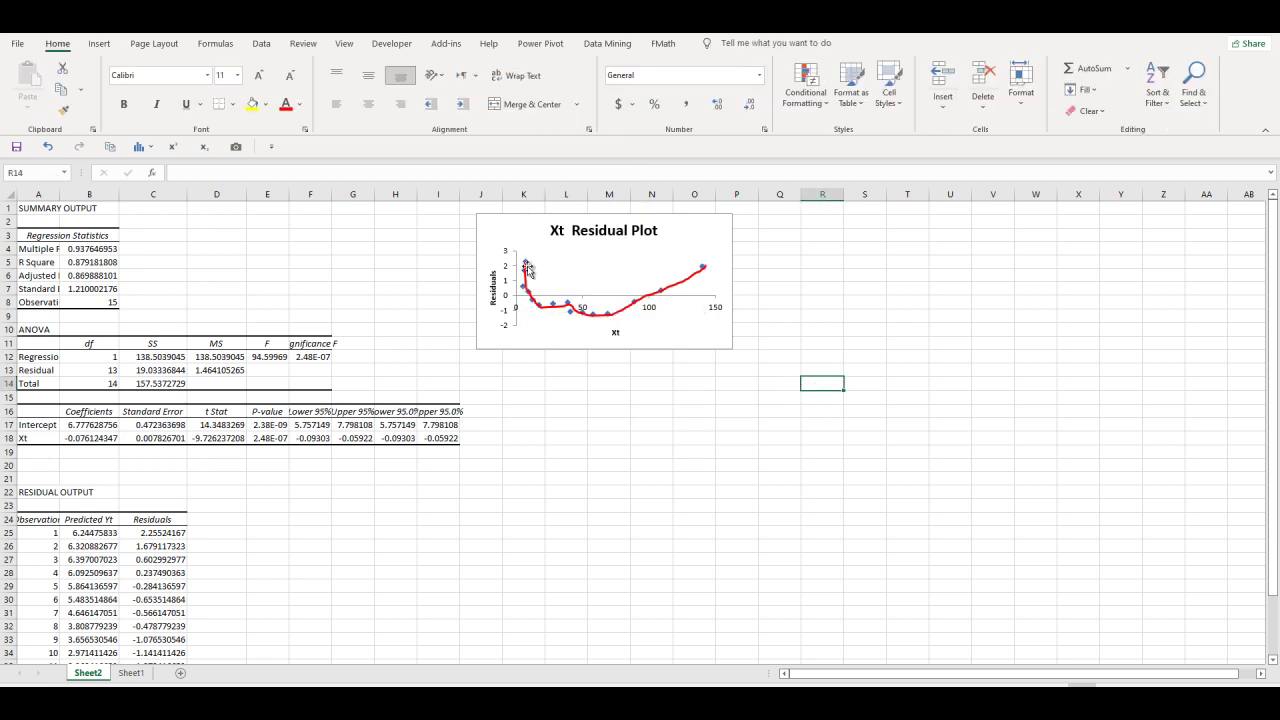
{"action": "mouse_move", "coordinate": [532, 294]}
- Copy the fifteen residuals C25:C39 from Sheet2 and go to cell E2 on Sheet1
{"action": "scroll", "coordinate": [744, 410], "scroll_direction": "down", "scroll_amount": 2}
{"action": "scroll", "coordinate": [744, 410], "scroll_direction": "up", "scroll_amount": 2}
{"action": "scroll", "coordinate": [745, 408], "scroll_direction": "down", "scroll_amount": 1}
{"action": "scroll", "coordinate": [745, 408], "scroll_direction": "down", "scroll_amount": 1}
{"action": "scroll", "coordinate": [720, 420], "scroll_direction": "down", "scroll_amount": 2}
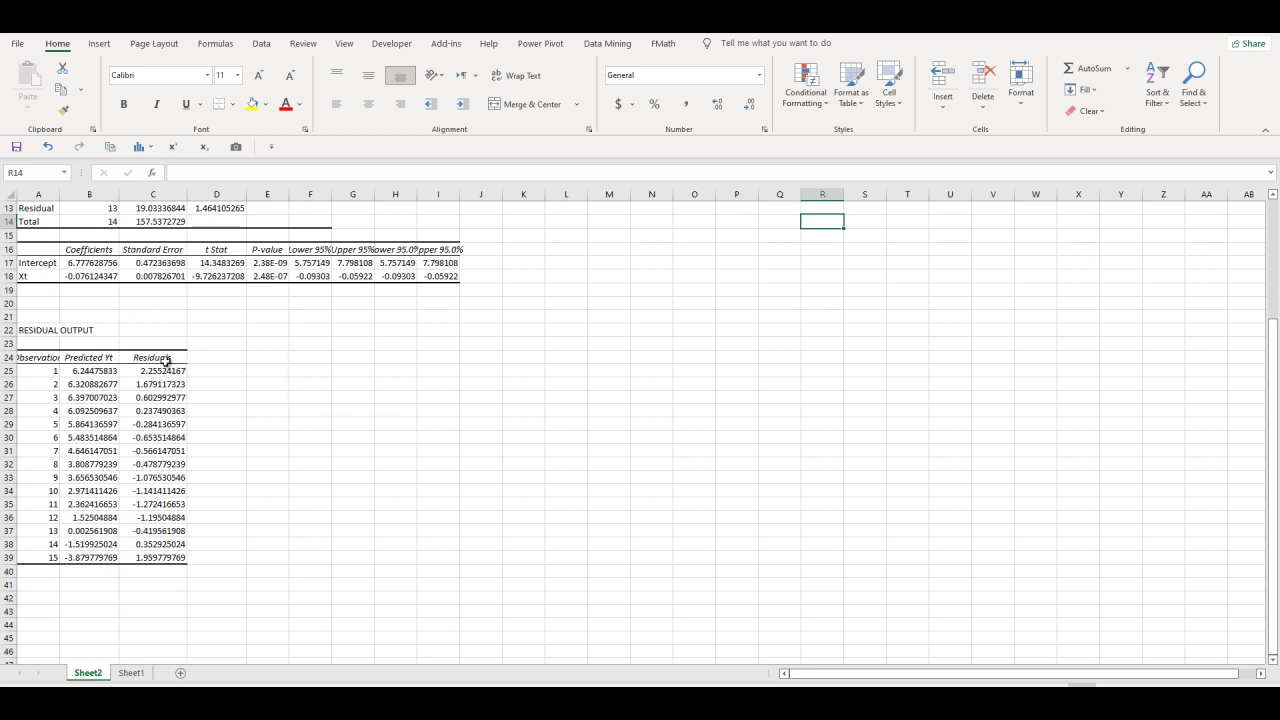
{"action": "left_click_drag", "start_coordinate": [170, 370], "coordinate": [164, 551]}
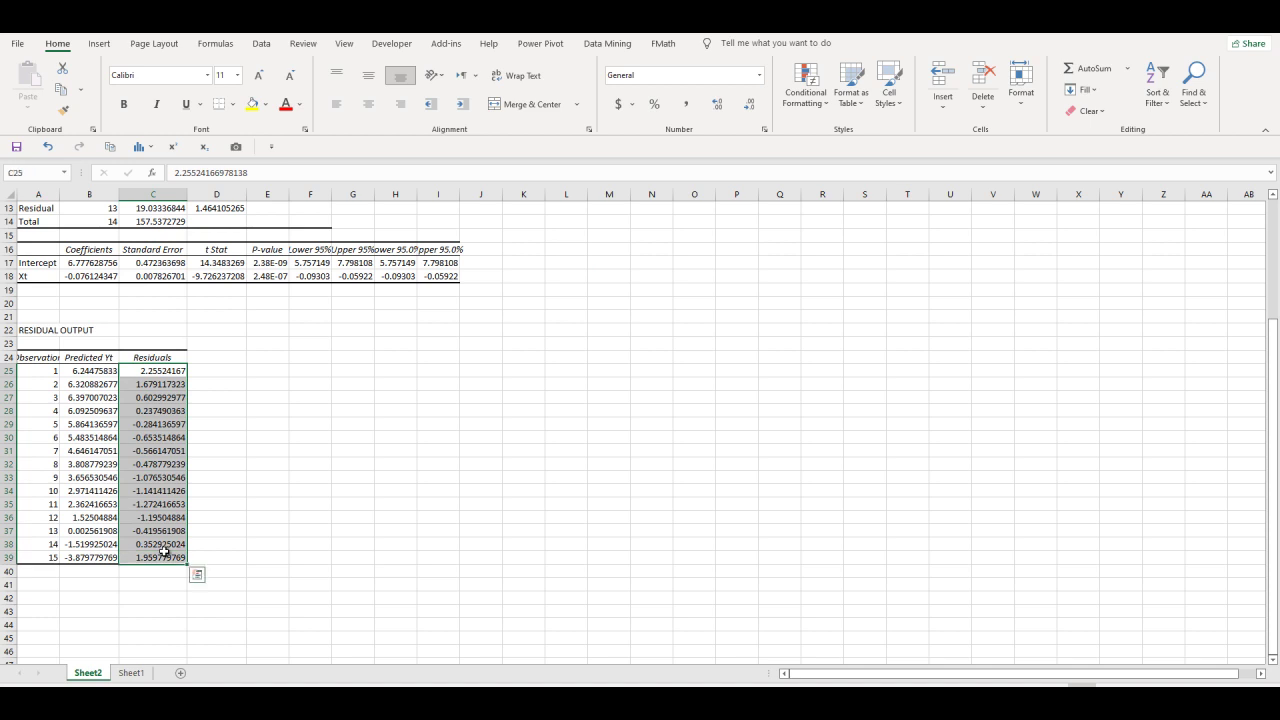
{"action": "key", "text": "ctrl+c"}
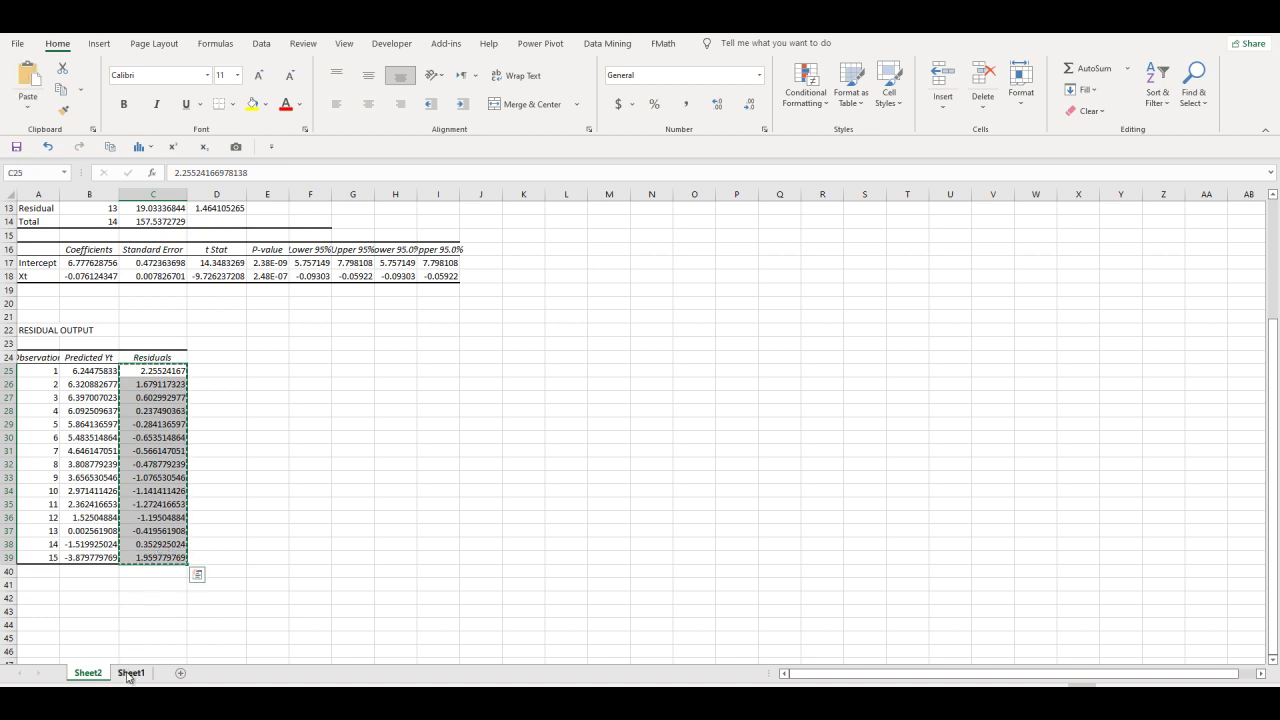
{"action": "left_click", "coordinate": [130, 672]}
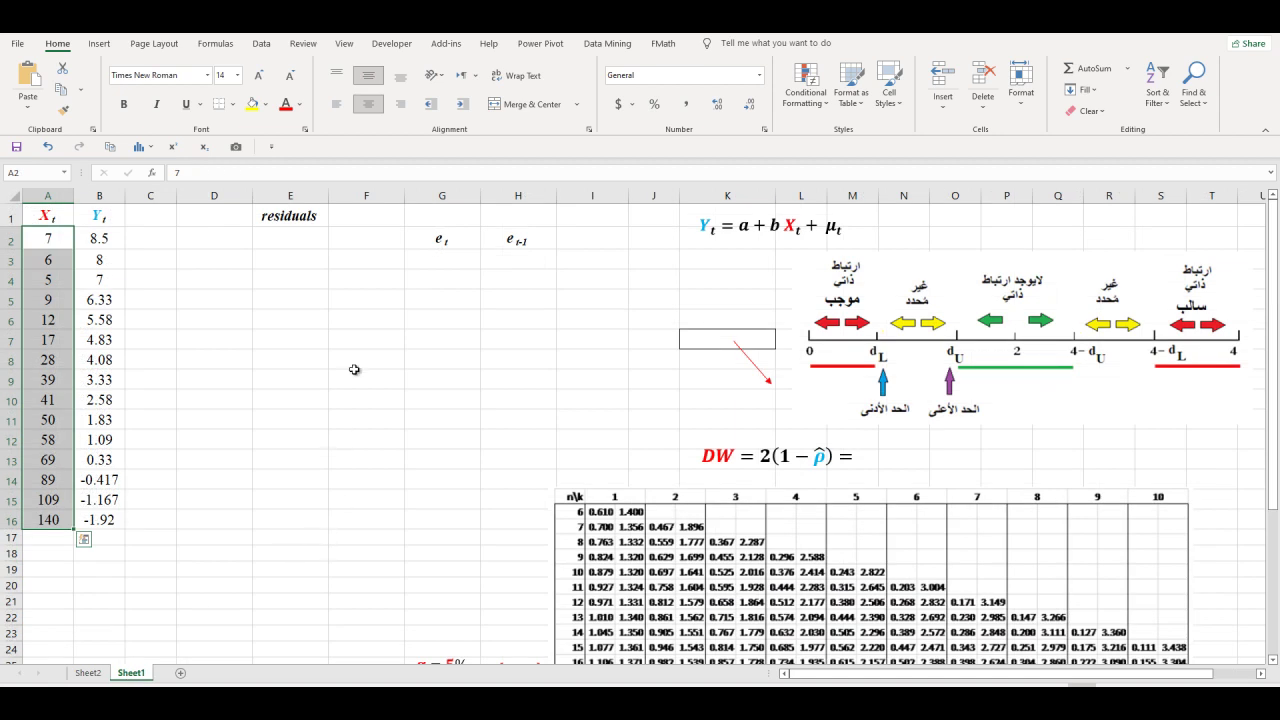
{"action": "left_click", "coordinate": [290, 243]}
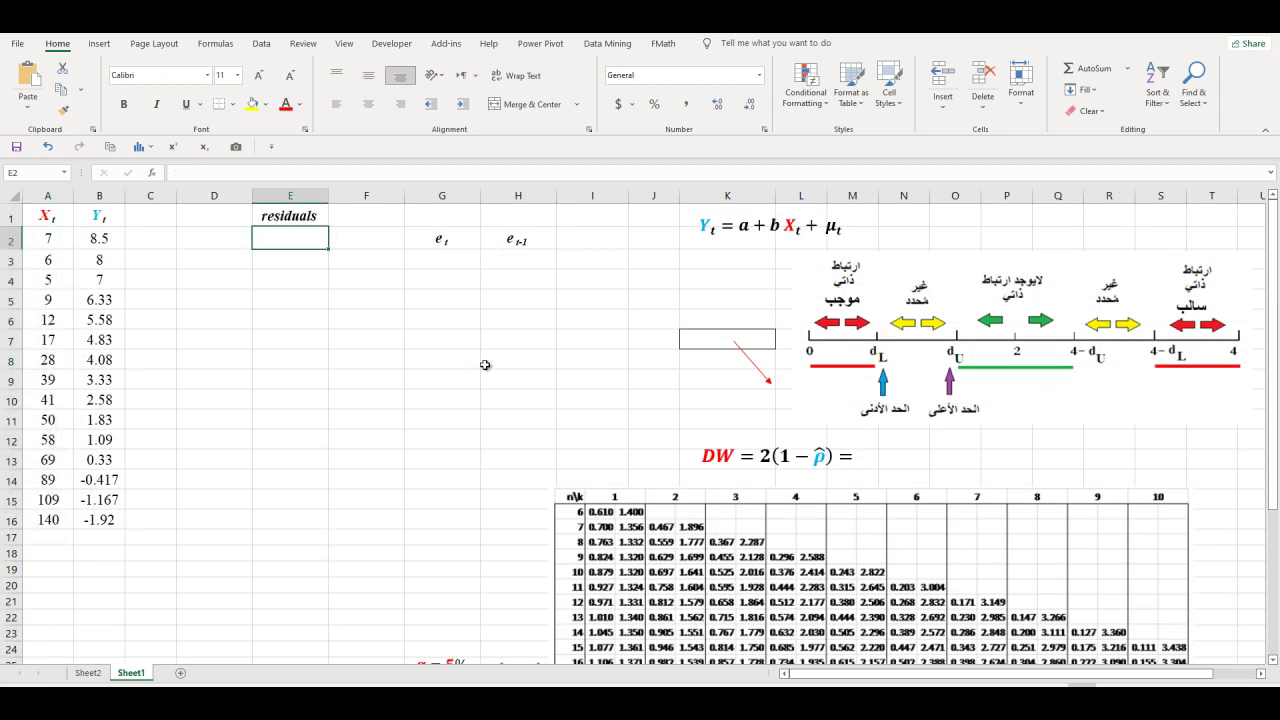
- Paste the residuals into E2:E16, then select E3:E16
{"action": "key", "text": "ctrl+v"}
{"action": "left_click", "coordinate": [487, 406]}
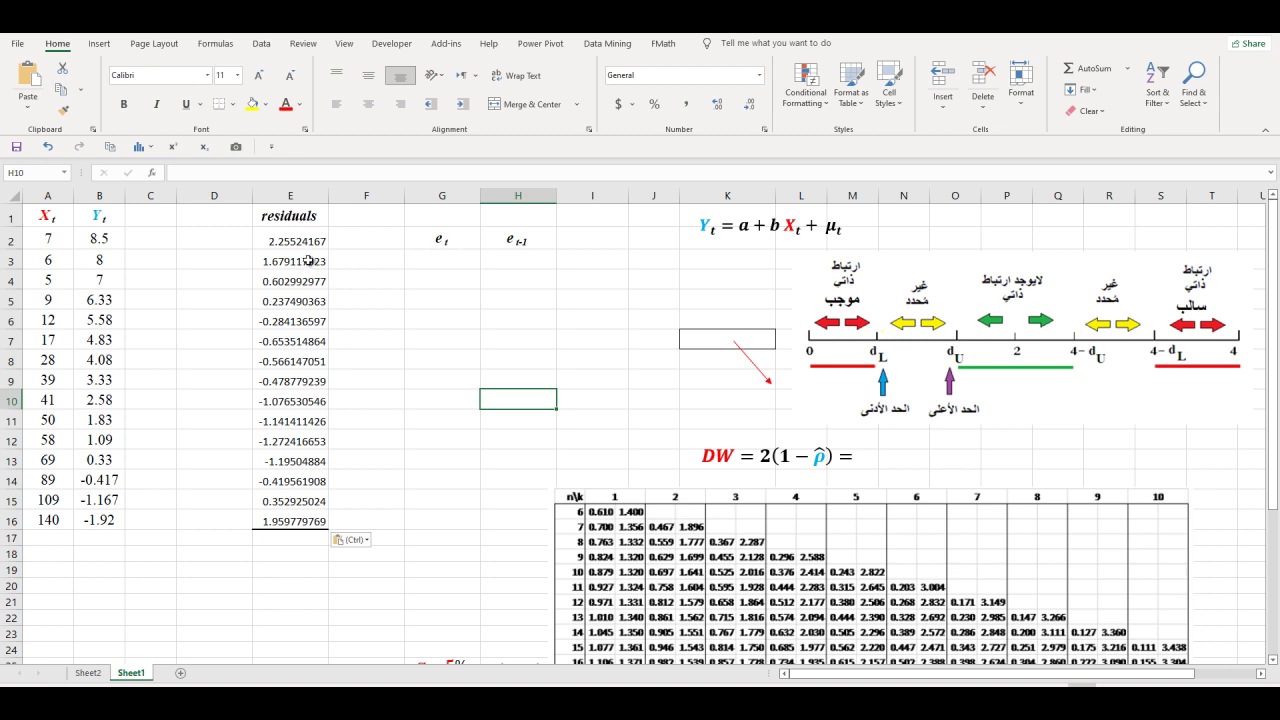
{"action": "left_click_drag", "start_coordinate": [308, 260], "coordinate": [304, 517]}
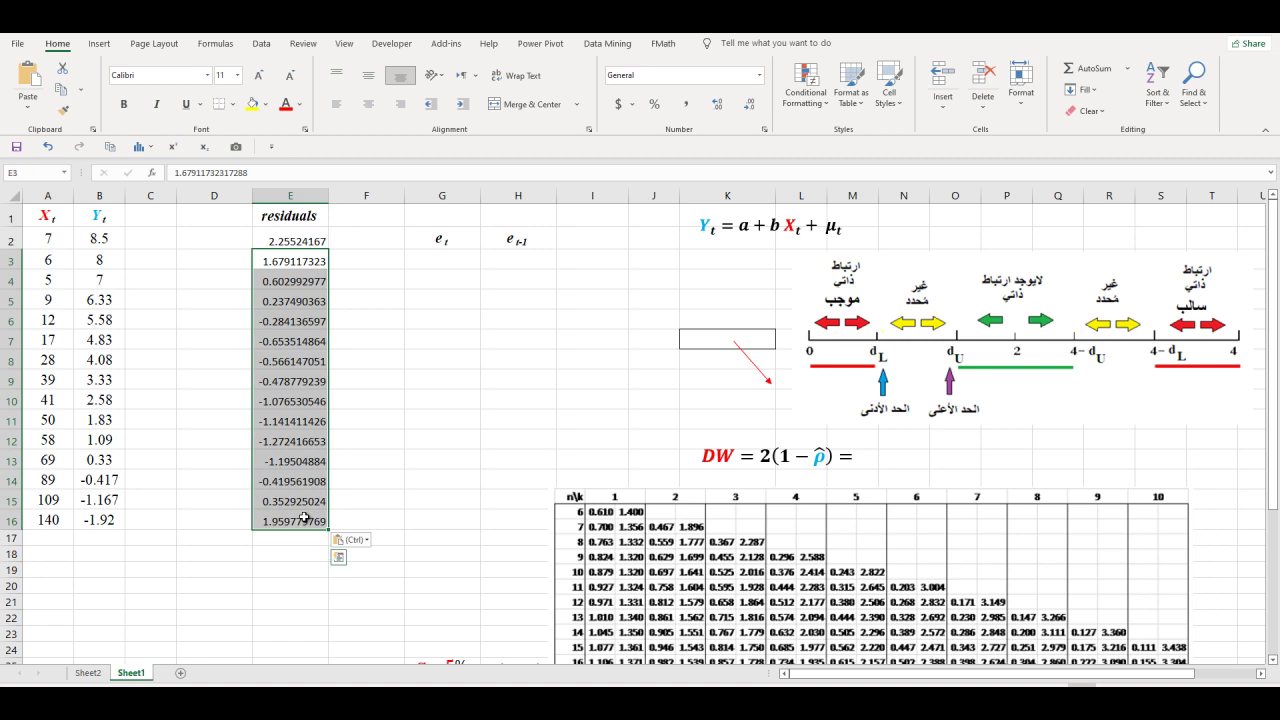
- Copy E3:E16 into the e_t column G3:G16, then select E2:E15
{"action": "key", "text": "ctrl+c"}
{"action": "left_click", "coordinate": [436, 262]}
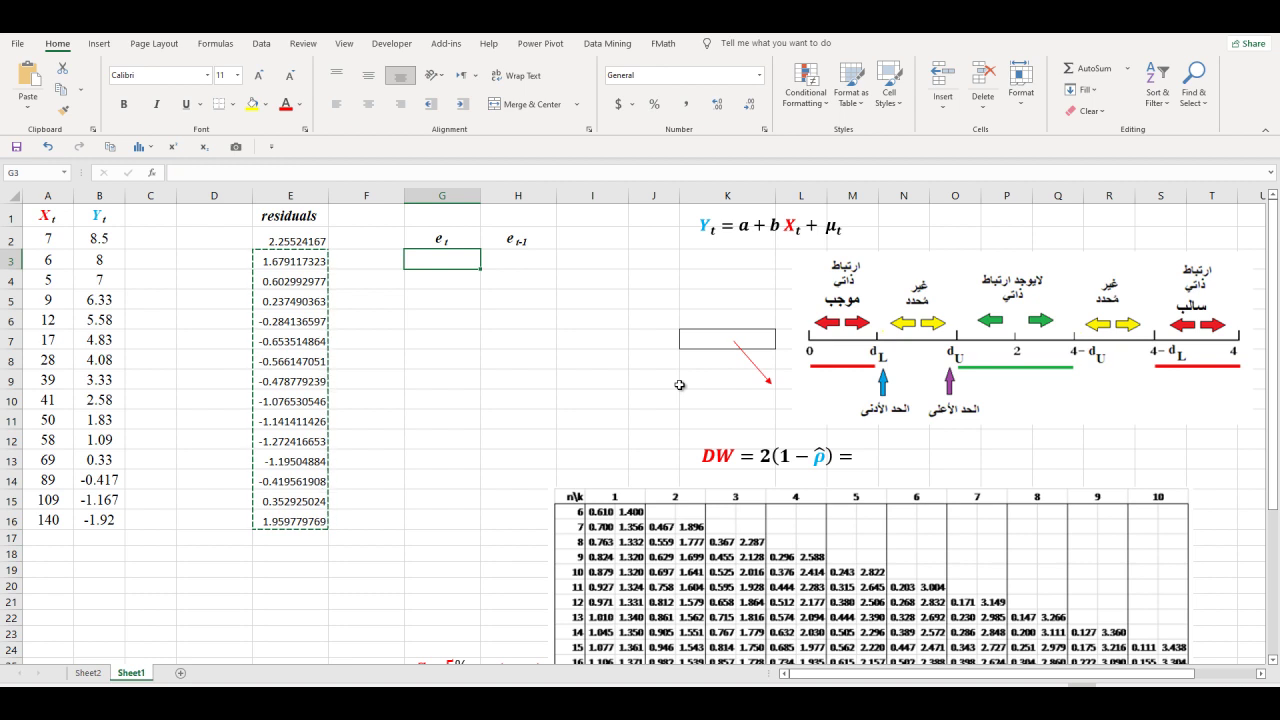
{"action": "key", "text": "ctrl+v"}
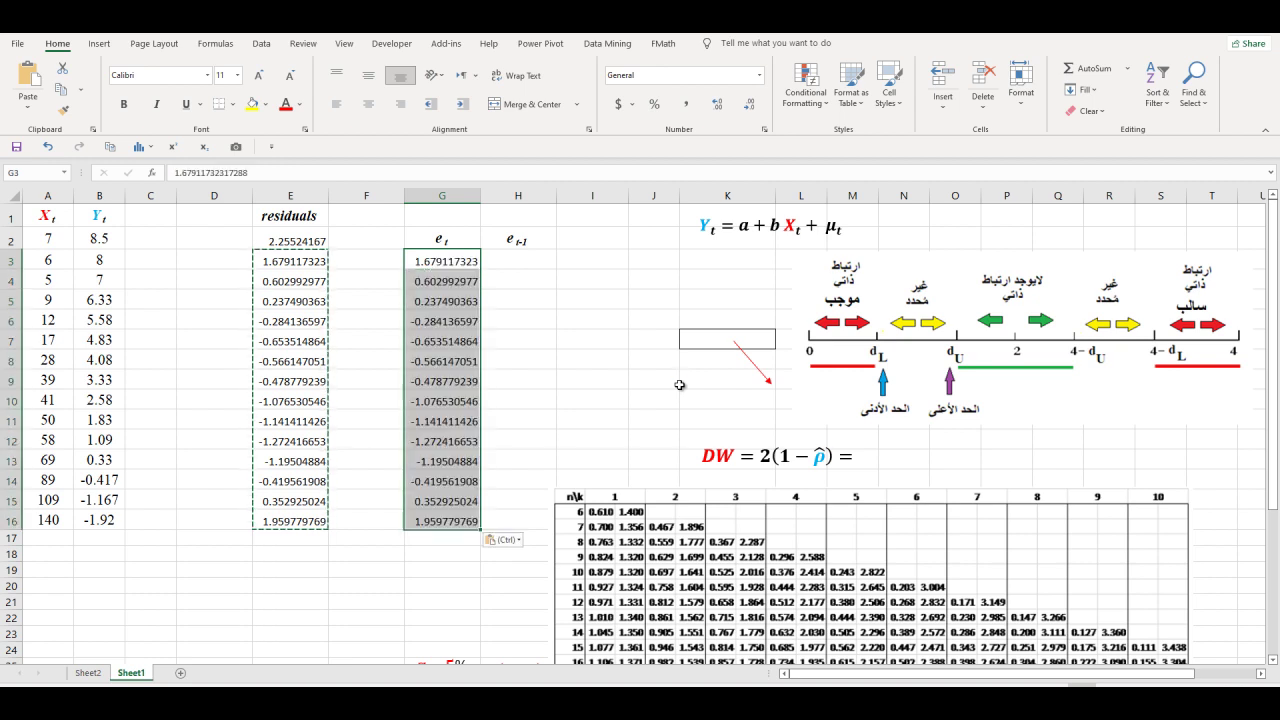
{"action": "left_click", "coordinate": [301, 242]}
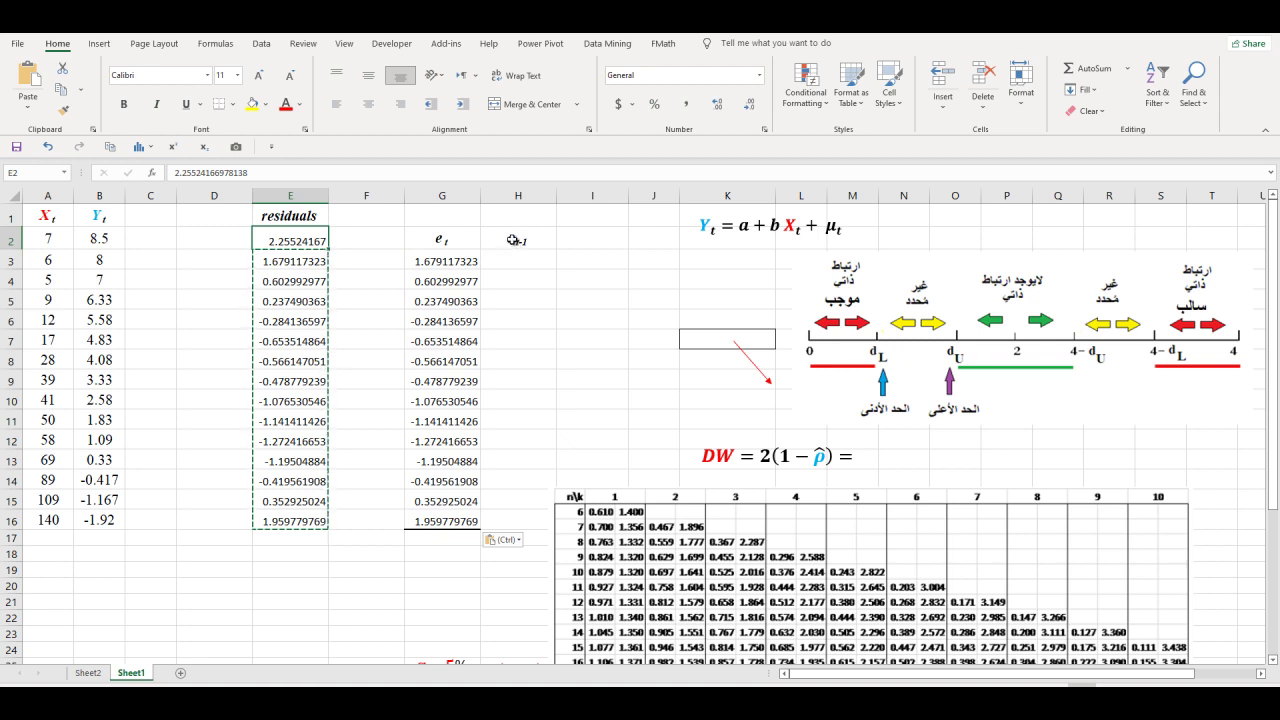
{"action": "left_click_drag", "start_coordinate": [313, 241], "coordinate": [310, 491]}
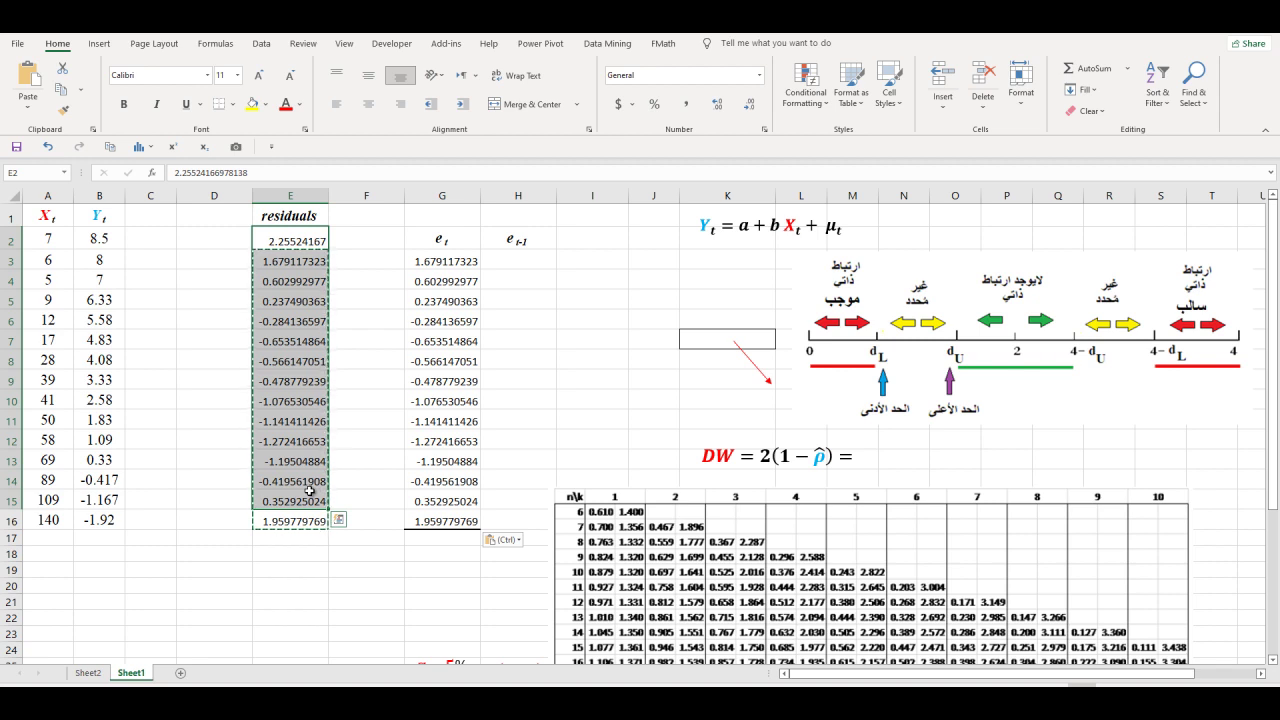
- Paste E2:E15 into the e_t-1 column H3:H16 and nudge the DW table picture right
{"action": "left_click", "coordinate": [518, 262]}
{"action": "key", "text": "ctrl+v"}
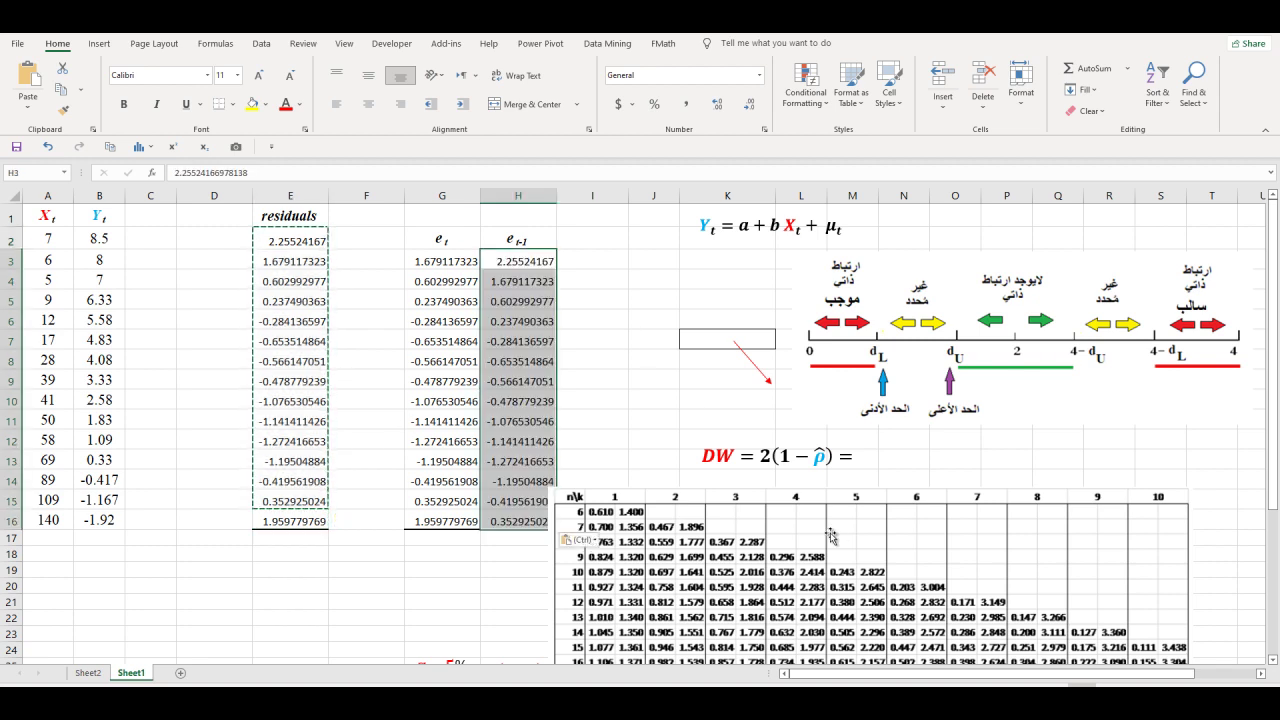
{"action": "scroll", "coordinate": [825, 522], "scroll_direction": "down", "scroll_amount": 1}
{"action": "left_click", "coordinate": [829, 446]}
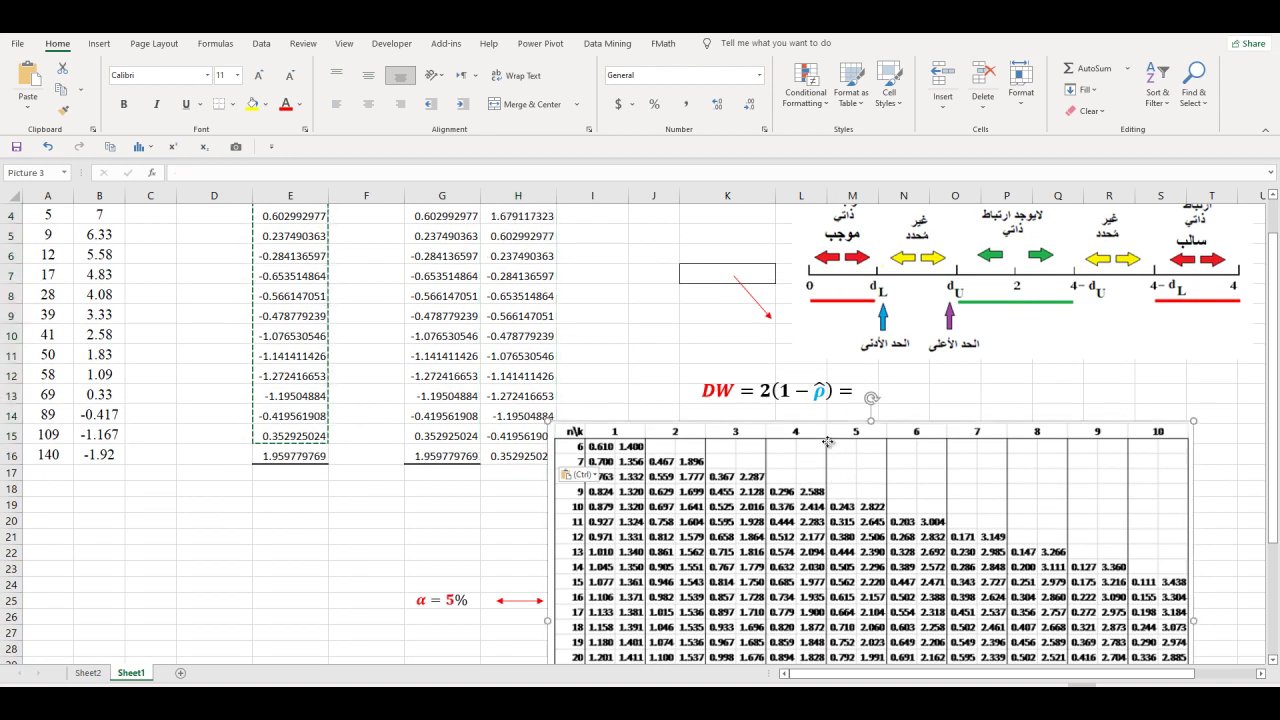
{"action": "left_click_drag", "start_coordinate": [841, 446], "coordinate": [853, 443]}
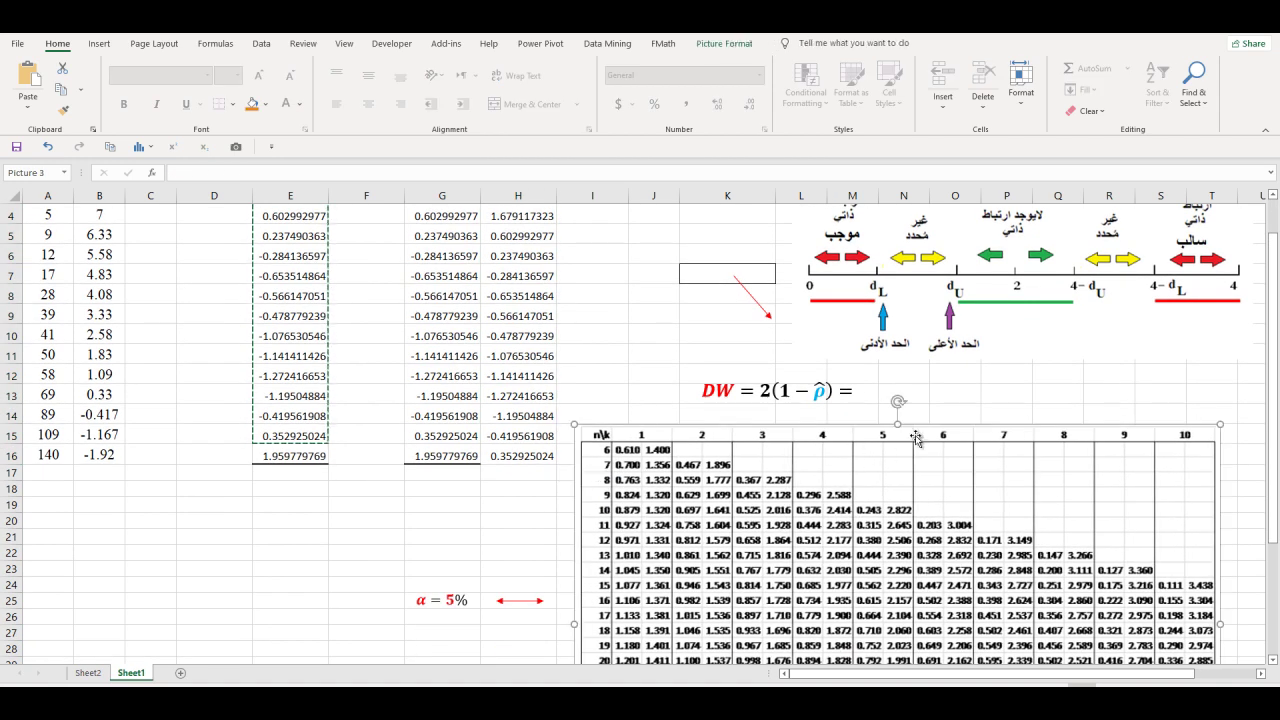
{"action": "scroll", "coordinate": [838, 425], "scroll_direction": "up", "scroll_amount": 3}
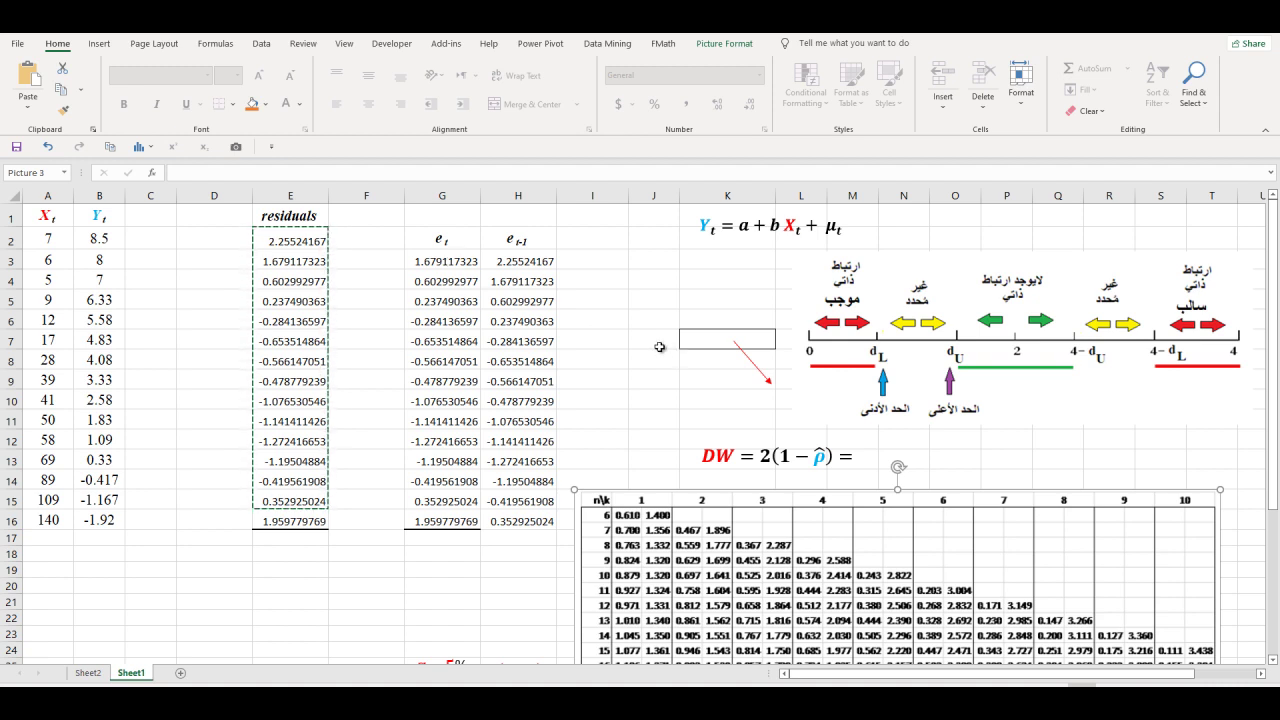
- Start a =CORREL(G3:G16,H3:H15 formula in K7 for rho-hat
{"action": "left_click", "coordinate": [695, 340]}
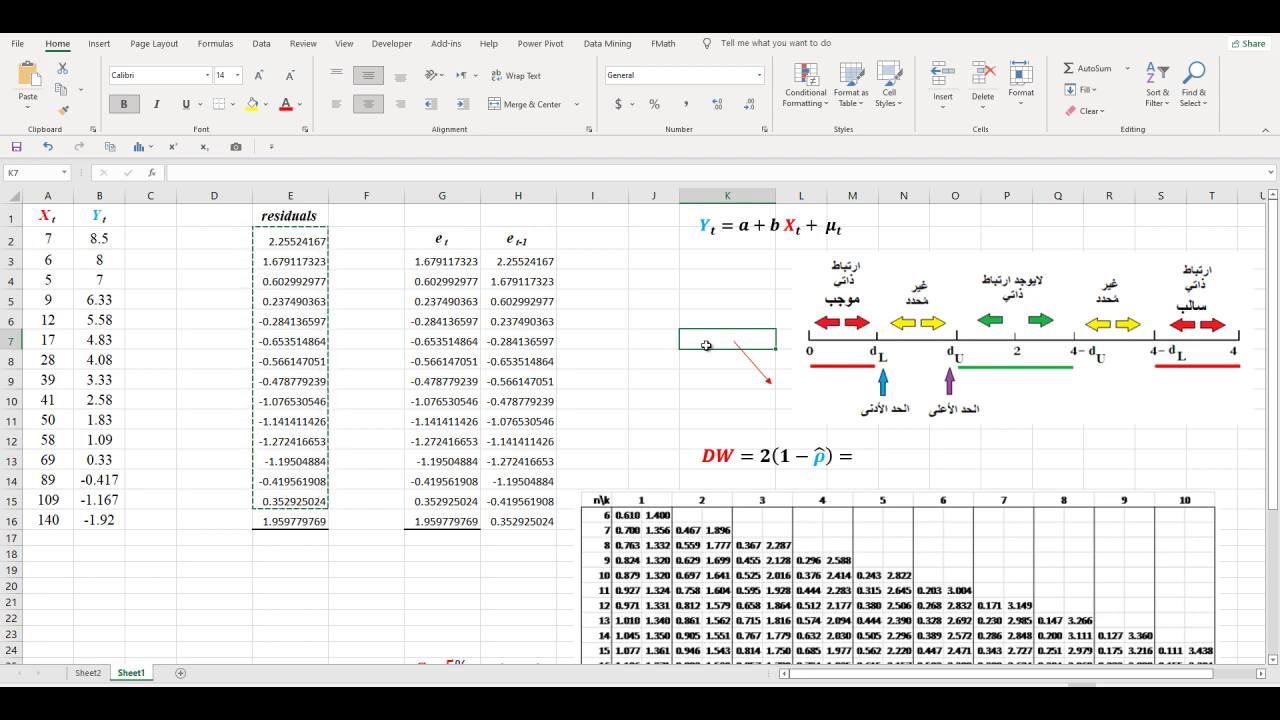
{"action": "type", "text": "="}
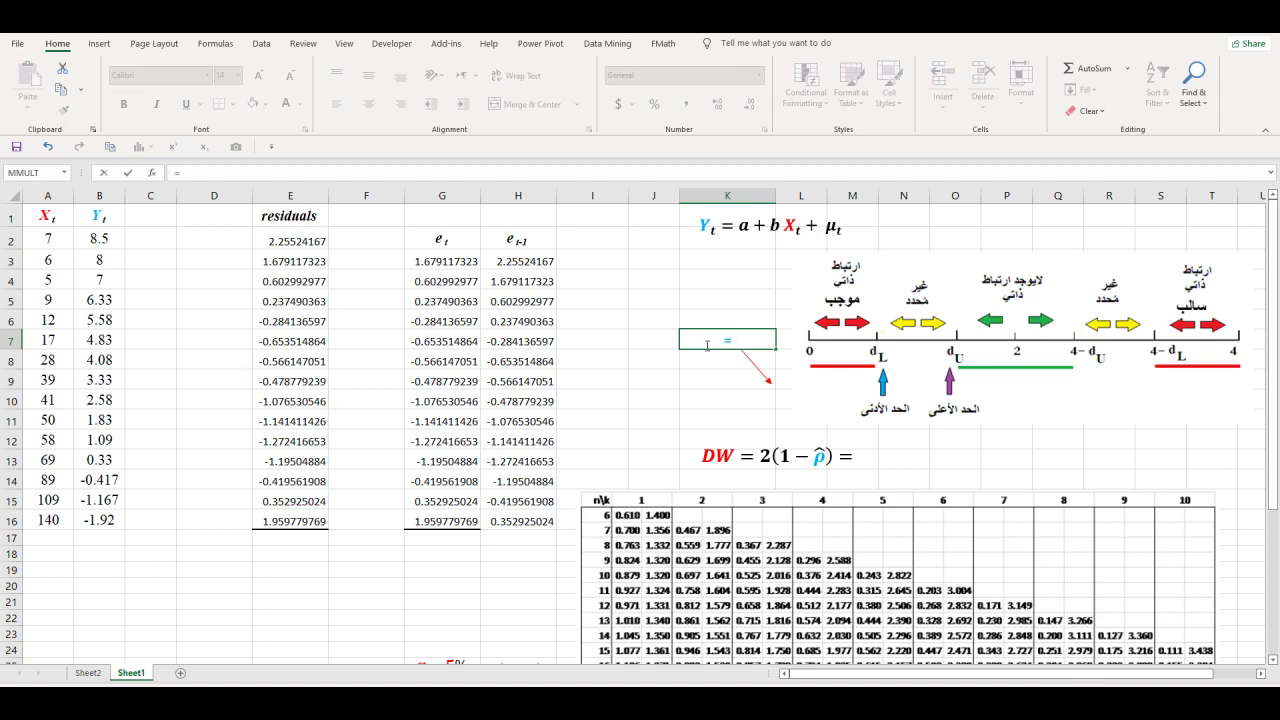
{"action": "type", "text": "cor"}
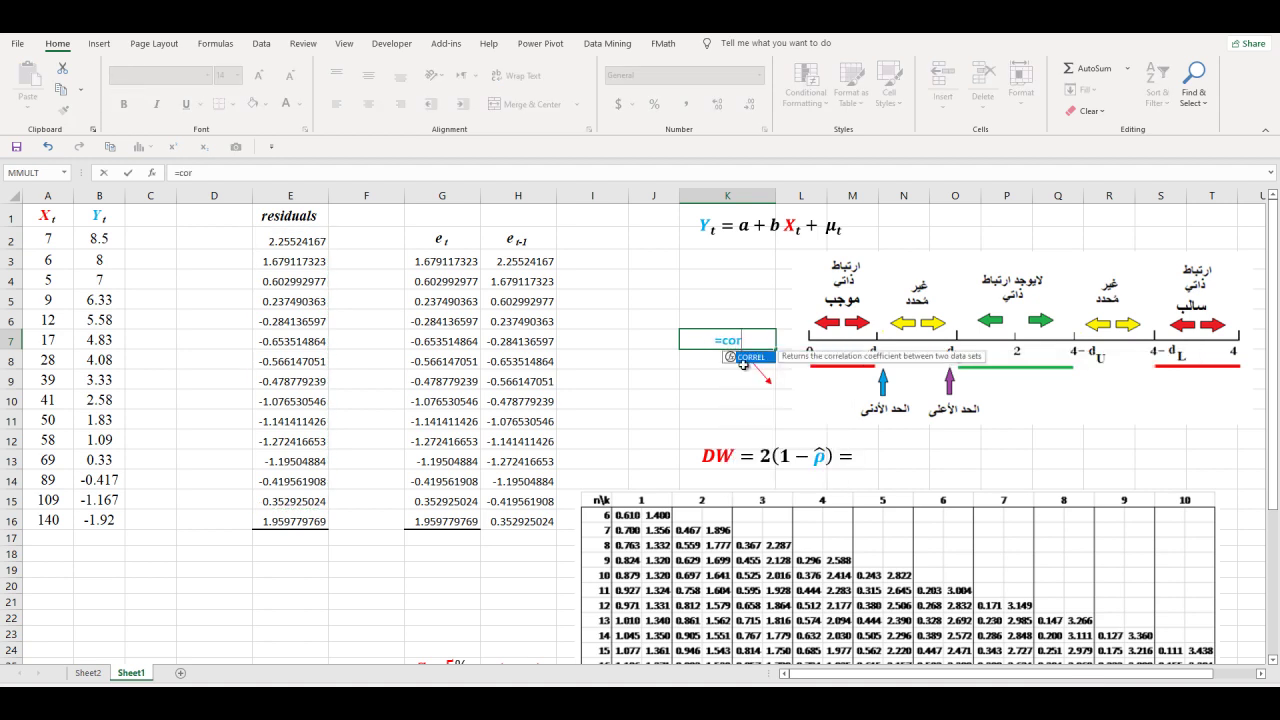
{"action": "double_click", "coordinate": [747, 359]}
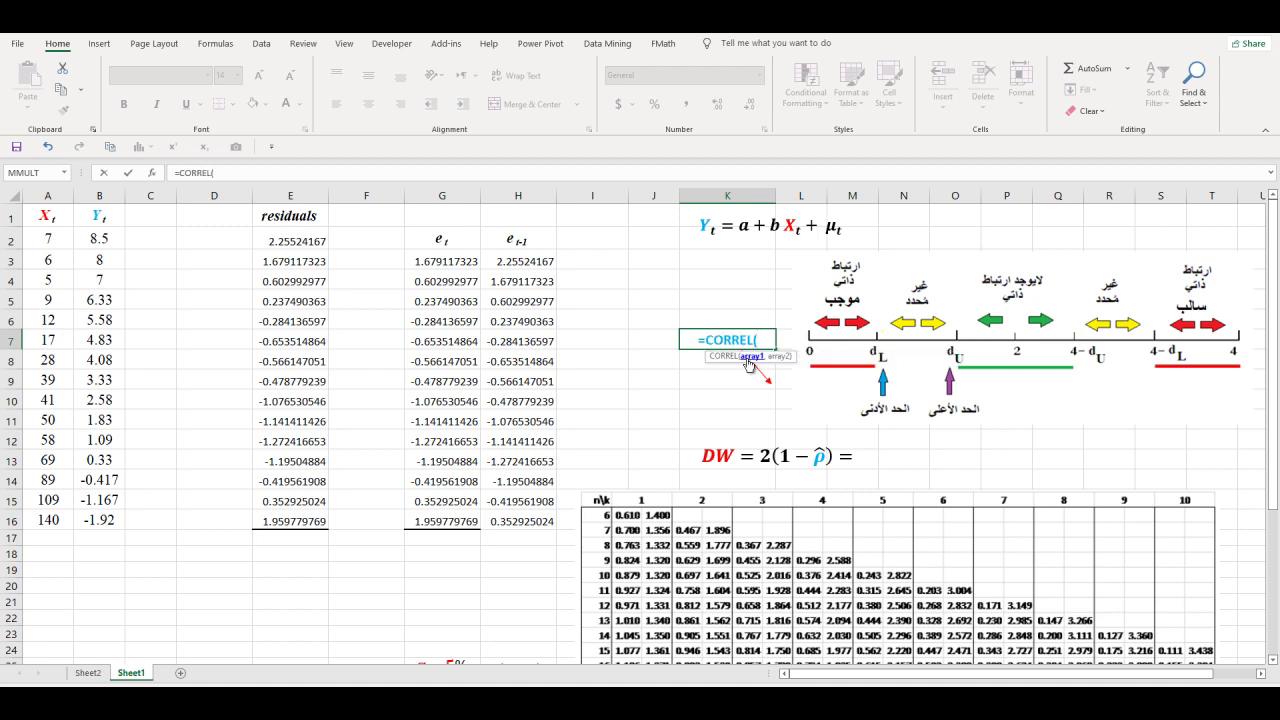
{"action": "type", "text": "("}
{"action": "left_click_drag", "start_coordinate": [453, 262], "coordinate": [444, 515]}
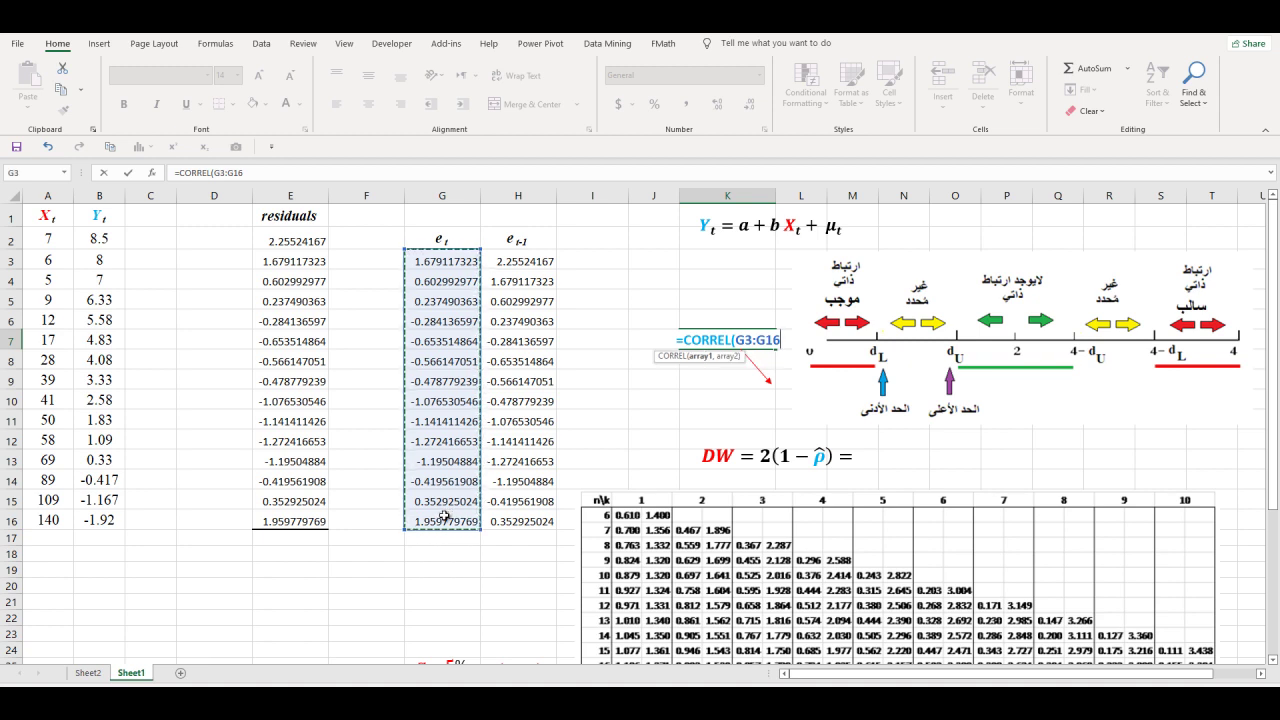
{"action": "type", "text": ","}
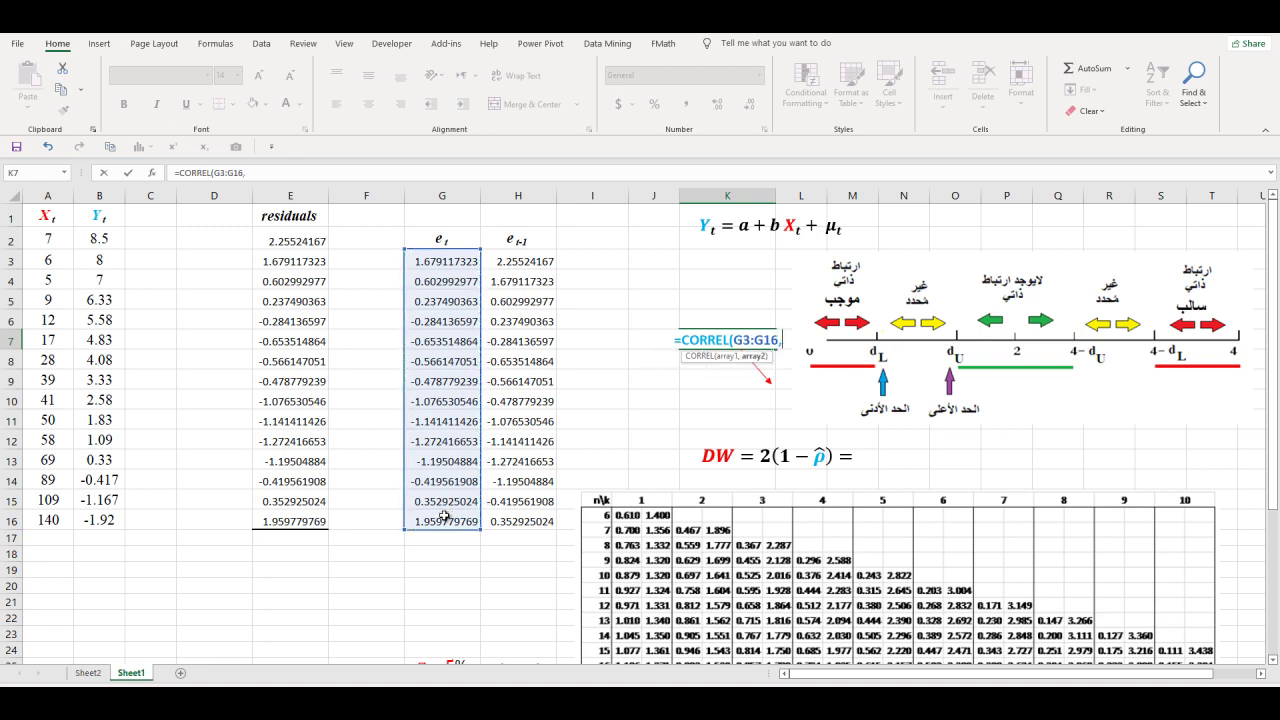
{"action": "left_click_drag", "start_coordinate": [529, 261], "coordinate": [530, 504]}
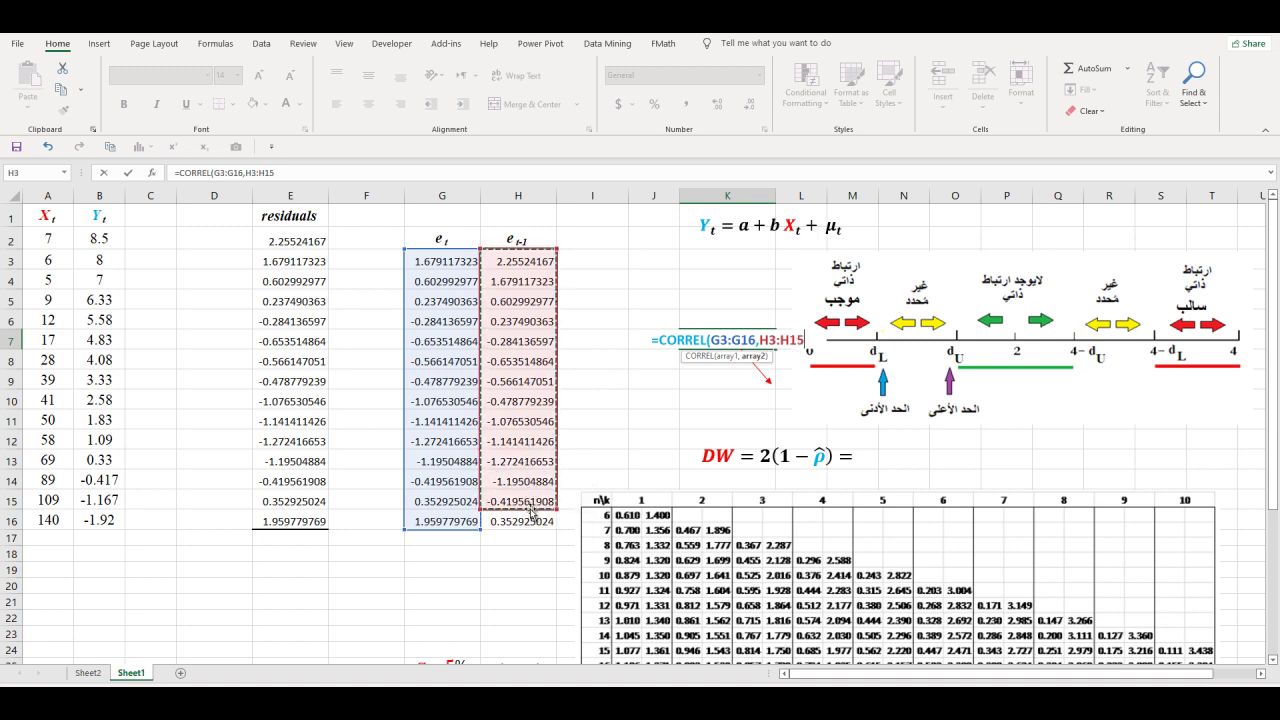
- Close the first K7 CORREL formula, which returns #N/A, and erase it
{"action": "type", "text": ")"}
{"action": "key", "text": "Return"}
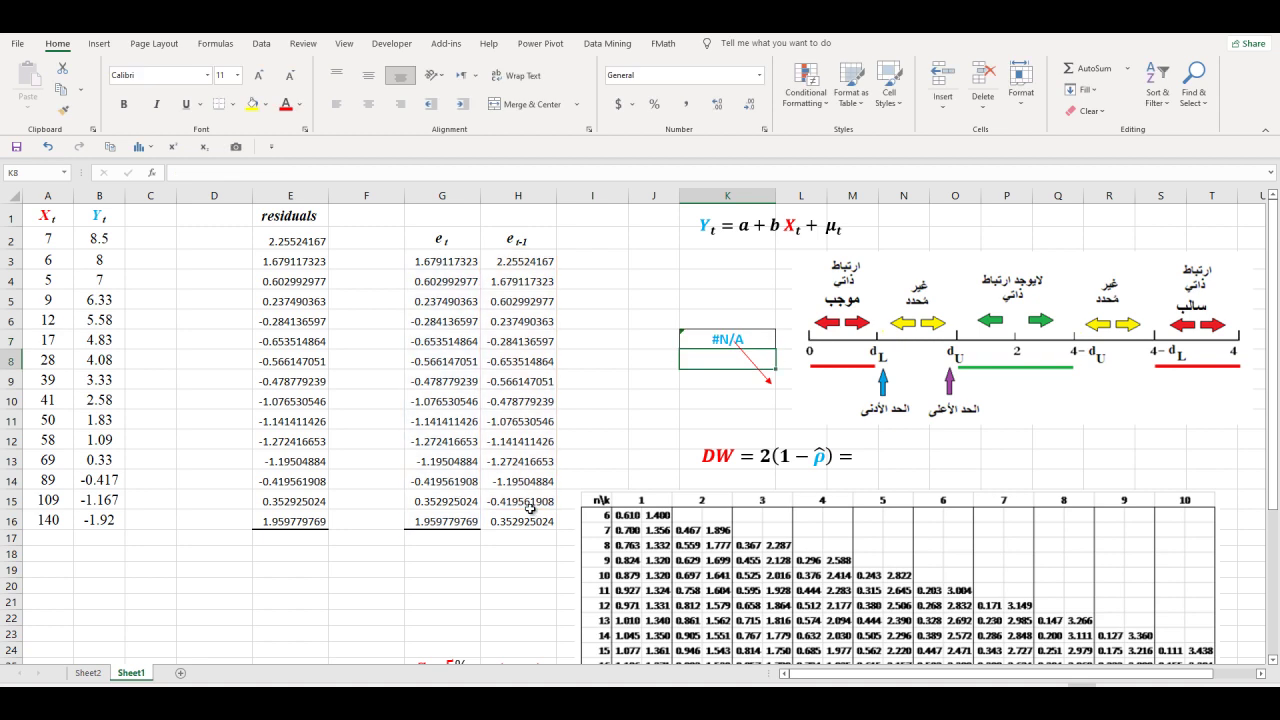
{"action": "left_click", "coordinate": [695, 337]}
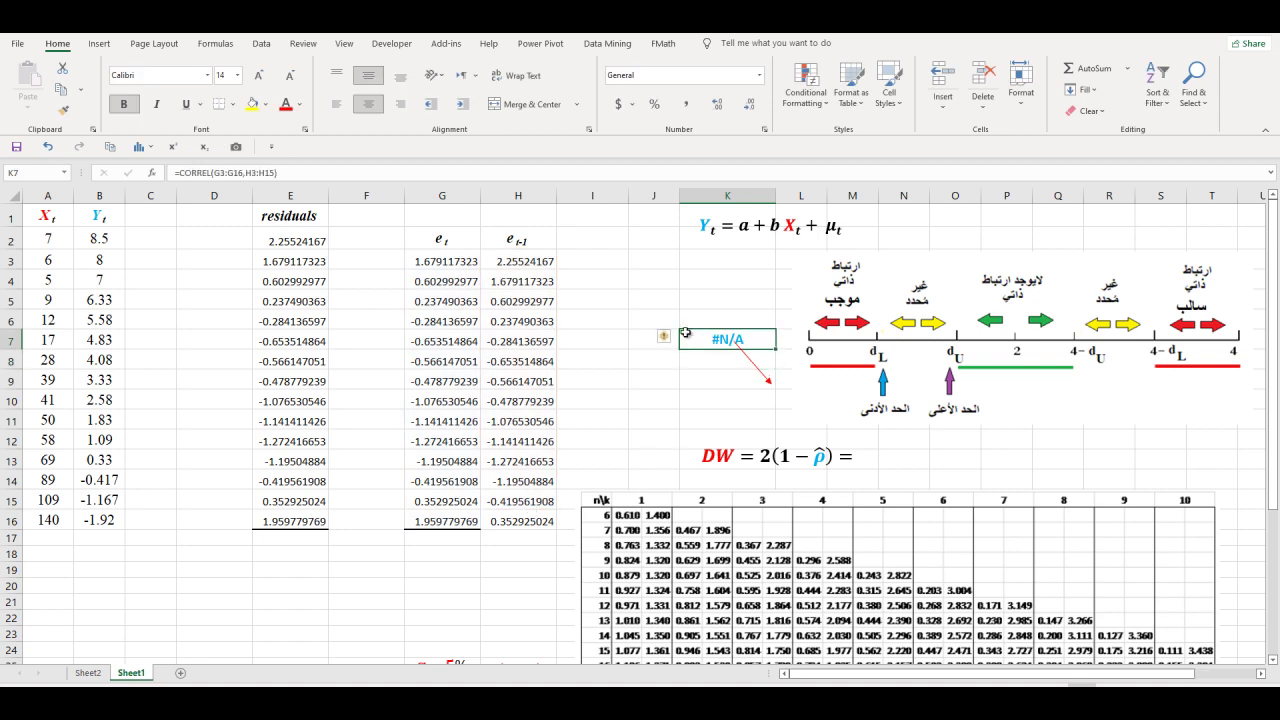
{"action": "left_click", "coordinate": [409, 174]}
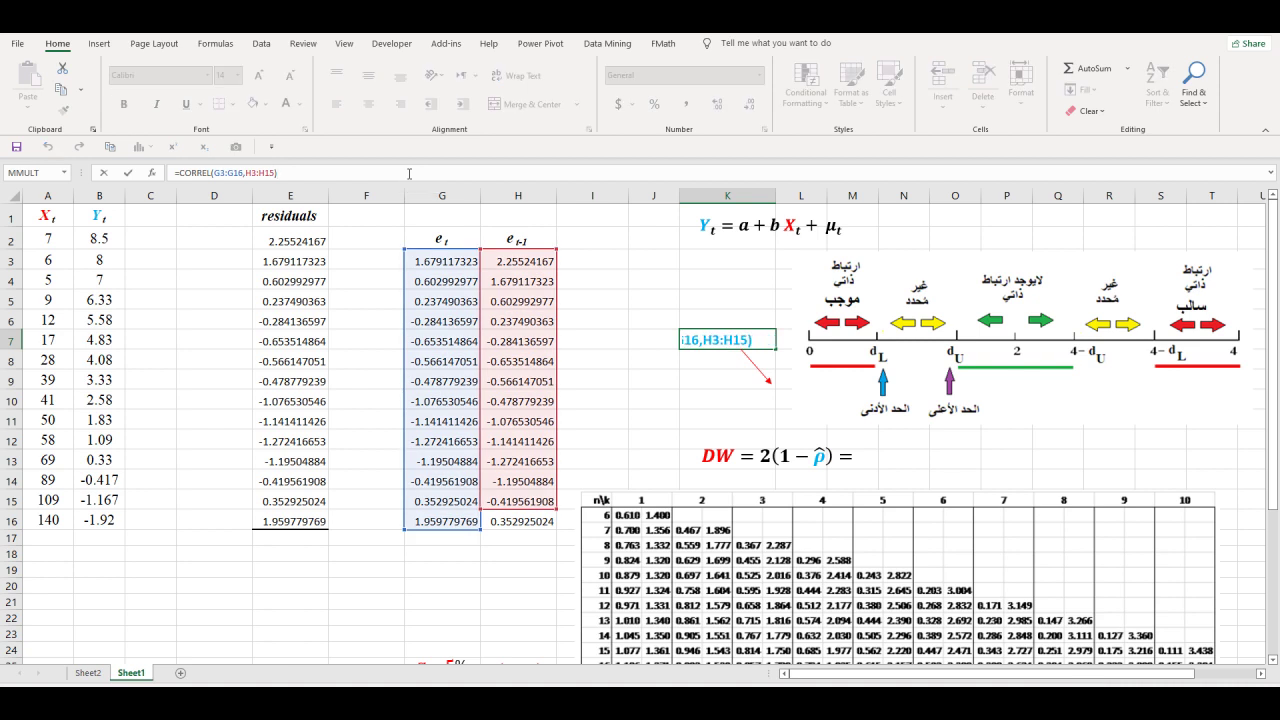
{"action": "key", "text": "BackSpace"}
{"action": "key", "text": "BackSpace"}
{"action": "key", "text": "BackSpace"}
{"action": "key", "text": "BackSpace"}
{"action": "key", "text": "BackSpace"}
{"action": "key", "text": "BackSpace"}
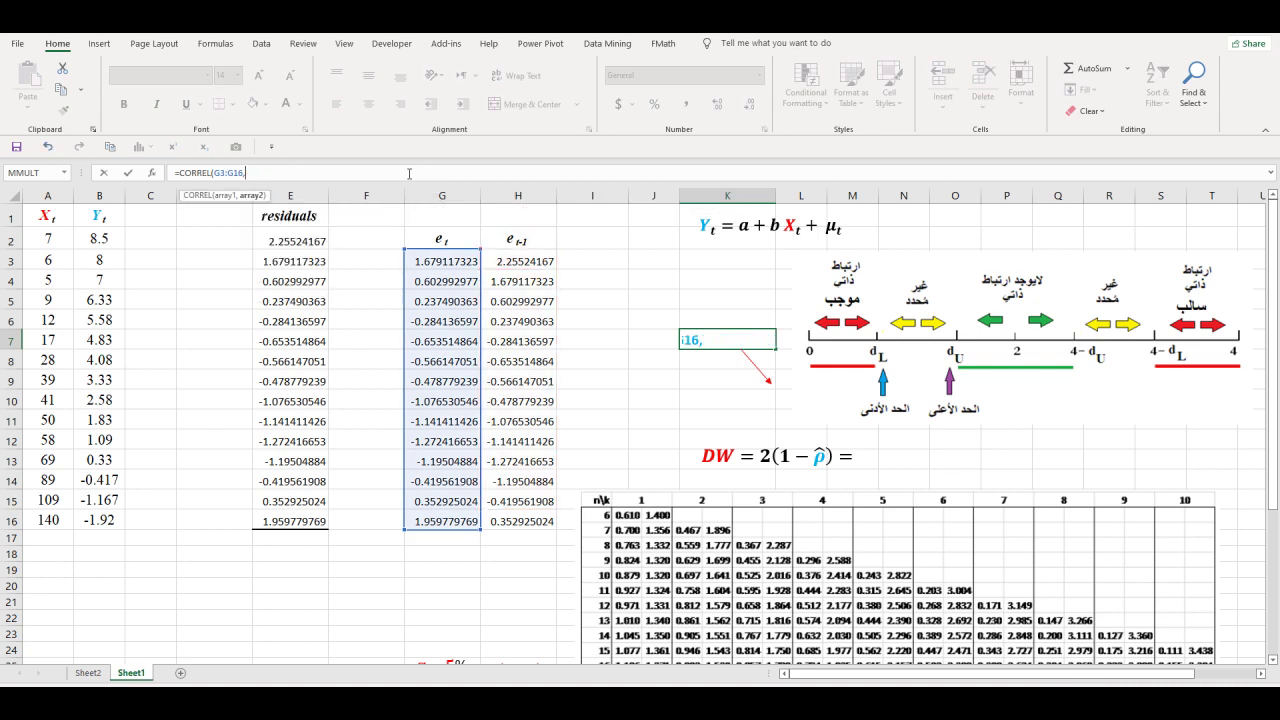
{"action": "key", "text": "BackSpace"}
{"action": "key", "text": "BackSpace"}
{"action": "key", "text": "BackSpace"}
{"action": "key", "text": "BackSpace"}
{"action": "key", "text": "BackSpace"}
{"action": "key", "text": "BackSpace"}
{"action": "key", "text": "BackSpace"}
{"action": "key", "text": "BackSpace"}
{"action": "key", "text": "BackSpace"}
{"action": "key", "text": "BackSpace"}
{"action": "key", "text": "BackSpace"}
{"action": "key", "text": "BackSpace"}
{"action": "key", "text": "BackSpace"}
{"action": "key", "text": "BackSpace"}
- Re-enter K7 as =CORREL(G3:G16,H3:H16), giving 0.78312556
{"action": "type", "text": "correl"}
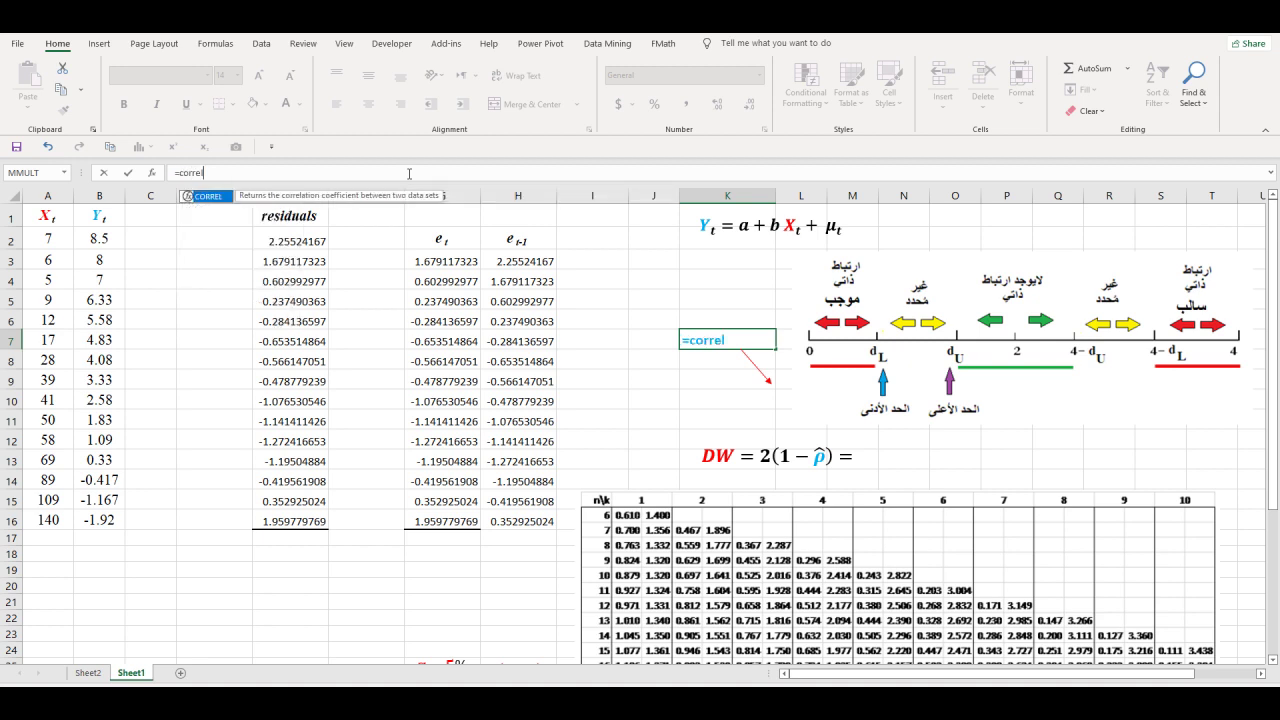
{"action": "type", "text": "("}
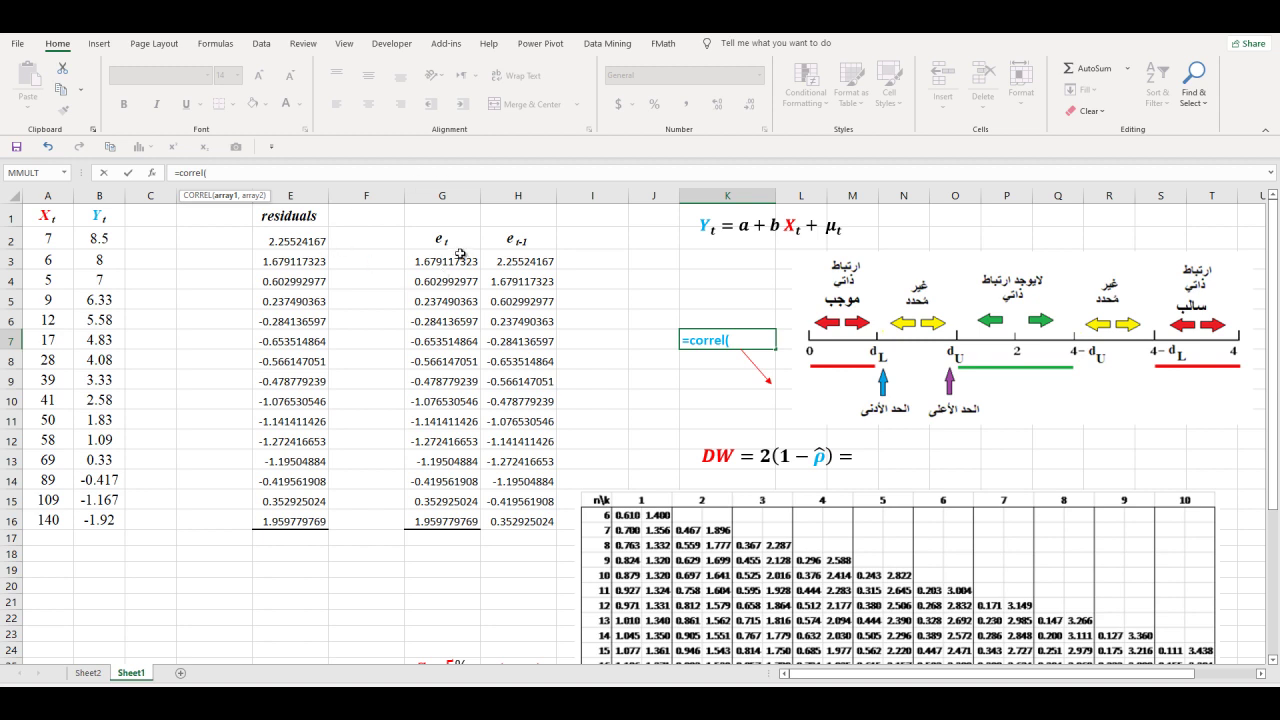
{"action": "left_click_drag", "start_coordinate": [459, 259], "coordinate": [443, 512]}
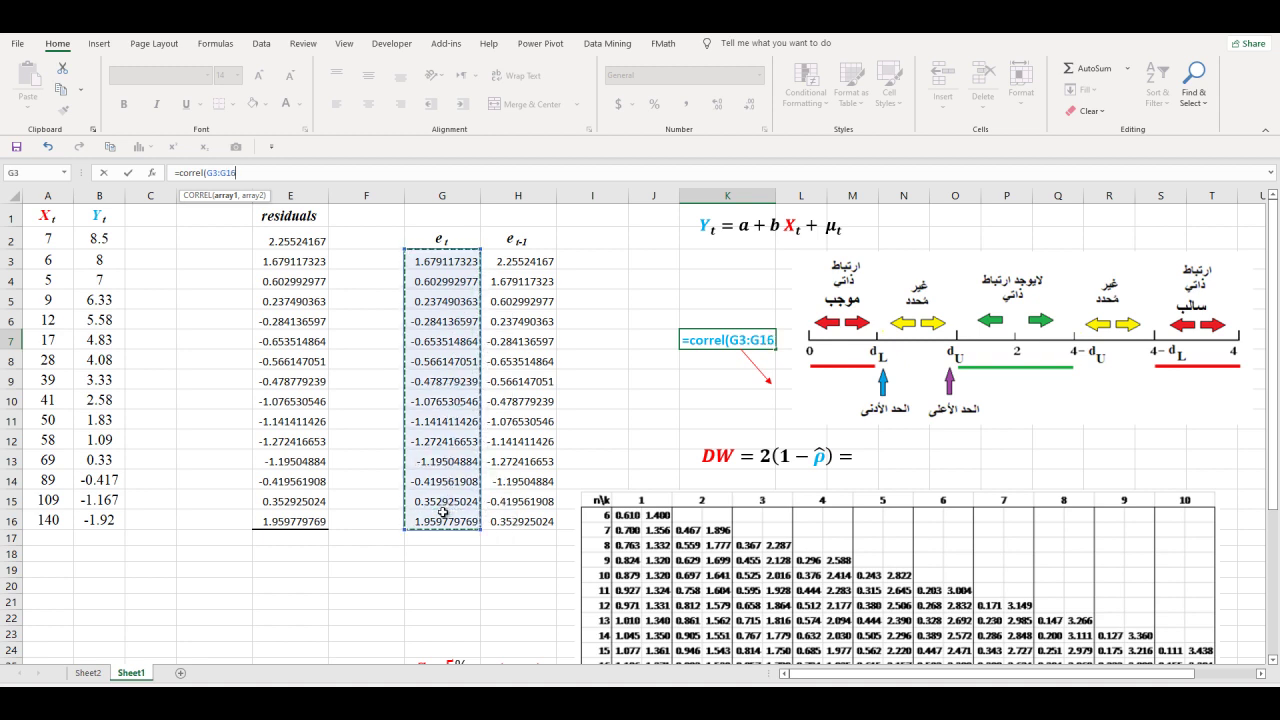
{"action": "type", "text": ","}
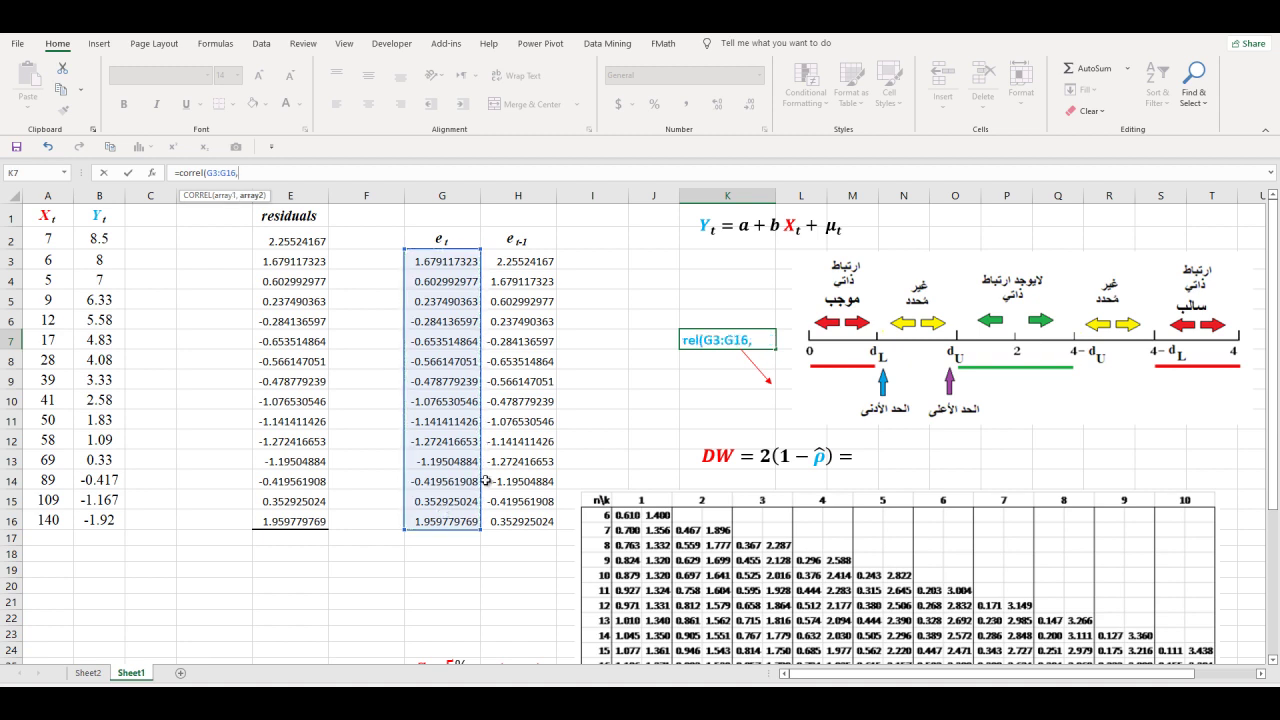
{"action": "left_click_drag", "start_coordinate": [522, 261], "coordinate": [518, 508]}
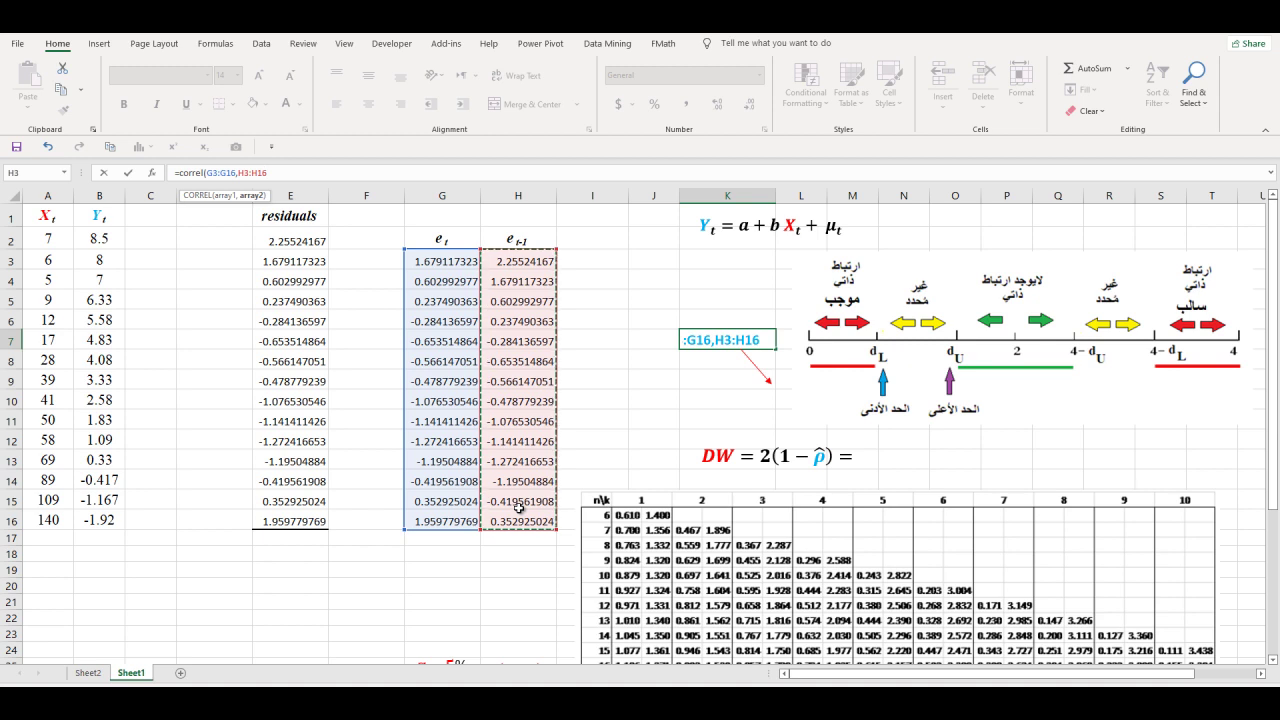
{"action": "type", "text": ")"}
{"action": "key", "text": "Return"}
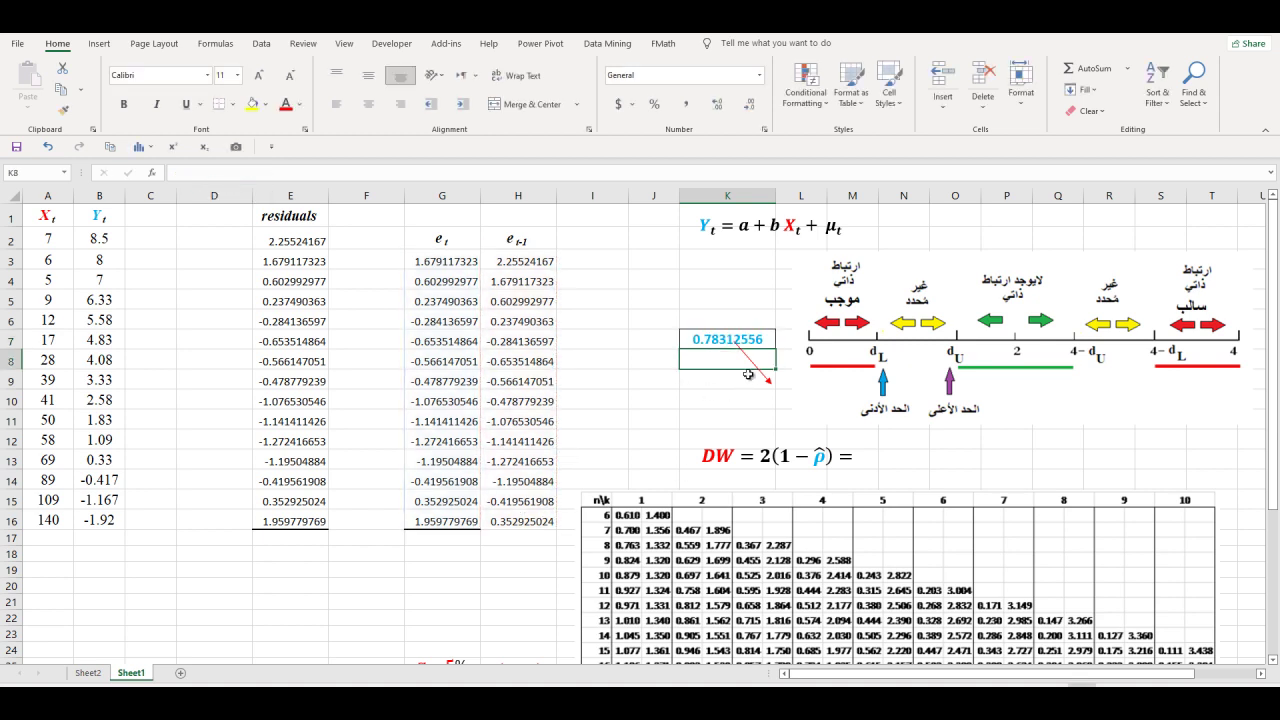
- Point the red arrow at the 0.78312556 correlation value and start editing the DW equation box
{"action": "mouse_move", "coordinate": [762, 374]}
{"action": "left_mouse_down"}
{"action": "mouse_move", "coordinate": [762, 398]}
{"action": "mouse_move", "coordinate": [716, 312]}
{"action": "left_mouse_up"}
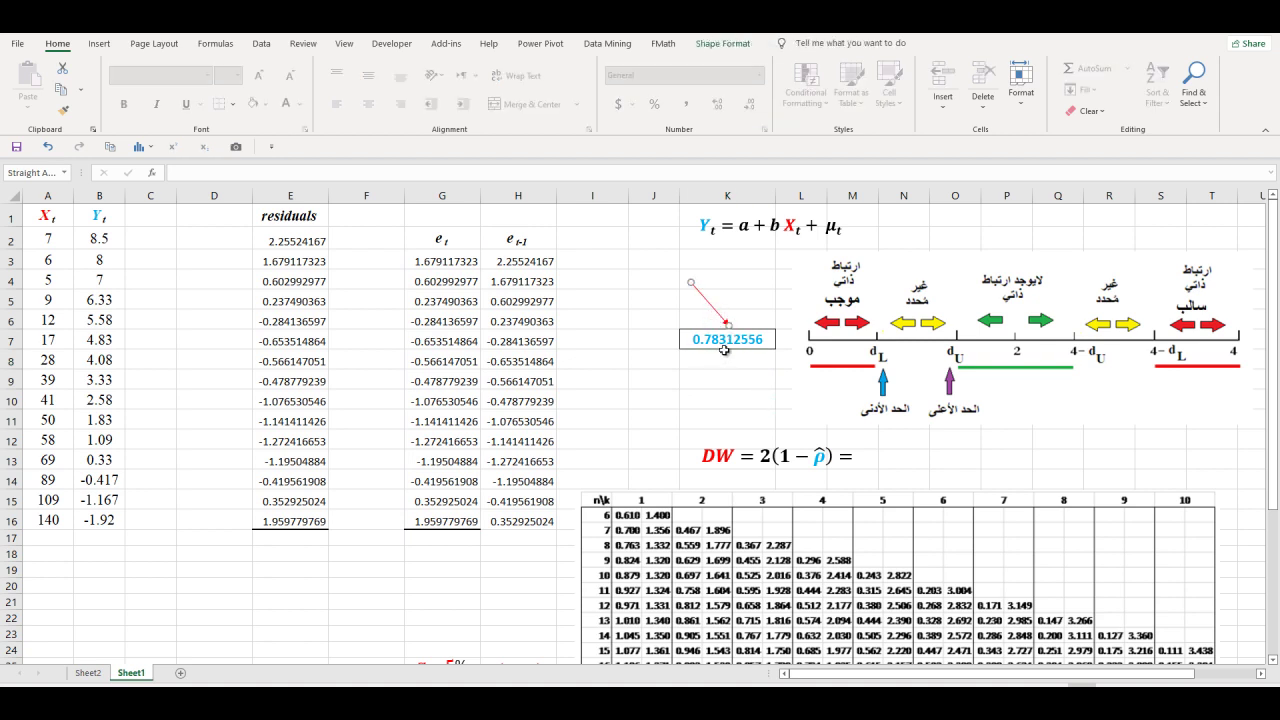
{"action": "left_click_drag", "start_coordinate": [722, 318], "coordinate": [722, 310]}
{"action": "left_click", "coordinate": [734, 455]}
{"action": "left_click_drag", "start_coordinate": [734, 455], "coordinate": [701, 456]}
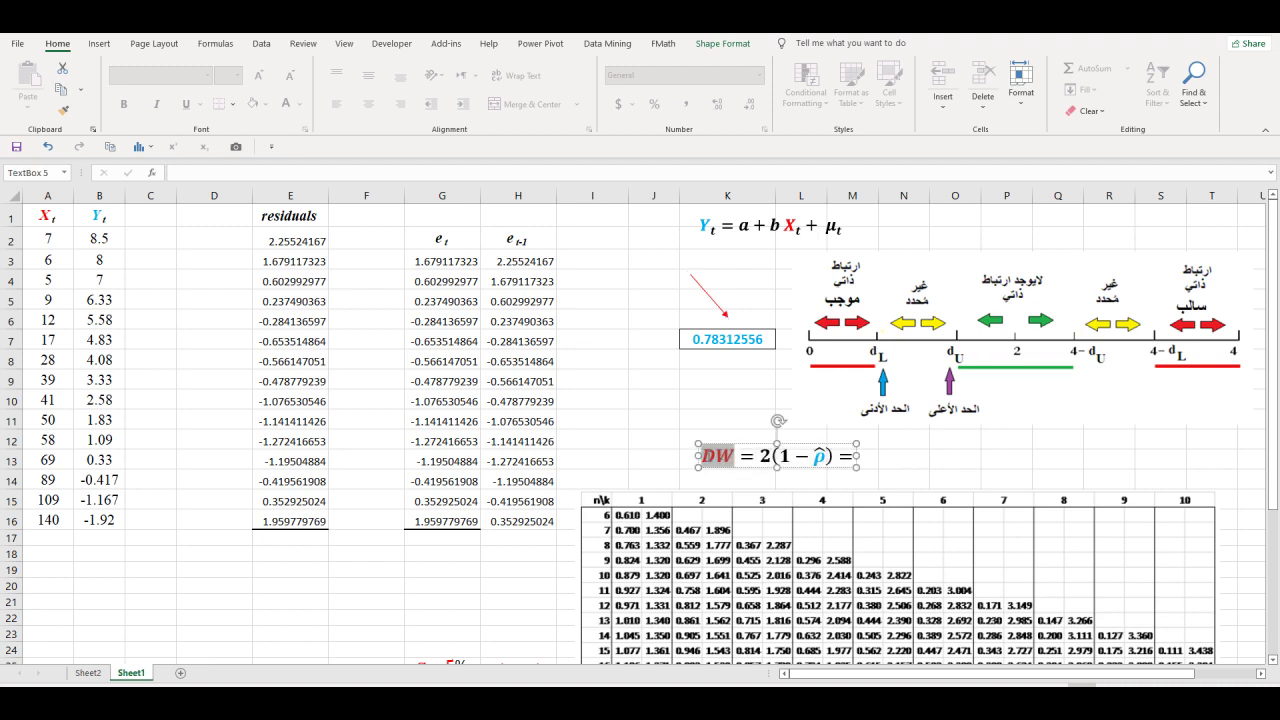
{"action": "left_click", "coordinate": [762, 456]}
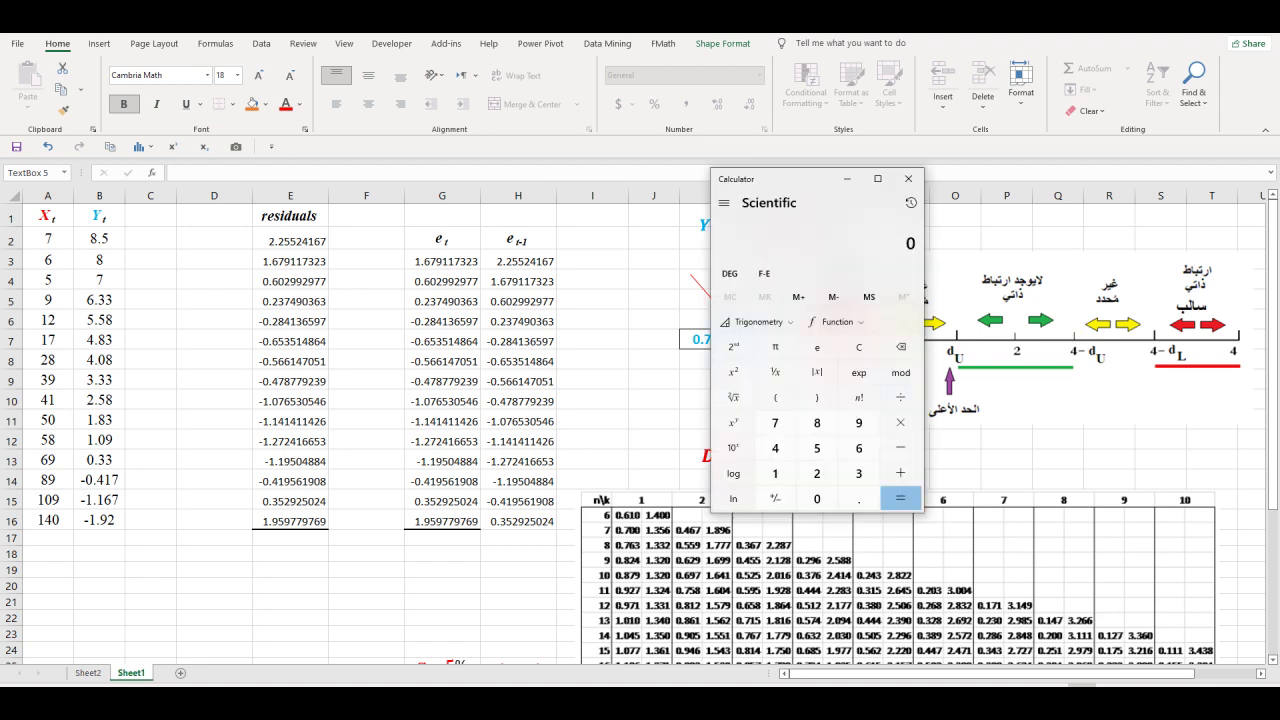
- Move the calculator off the diagram and enter 2 × (1 − in it
{"action": "left_click_drag", "start_coordinate": [815, 189], "coordinate": [364, 201]}
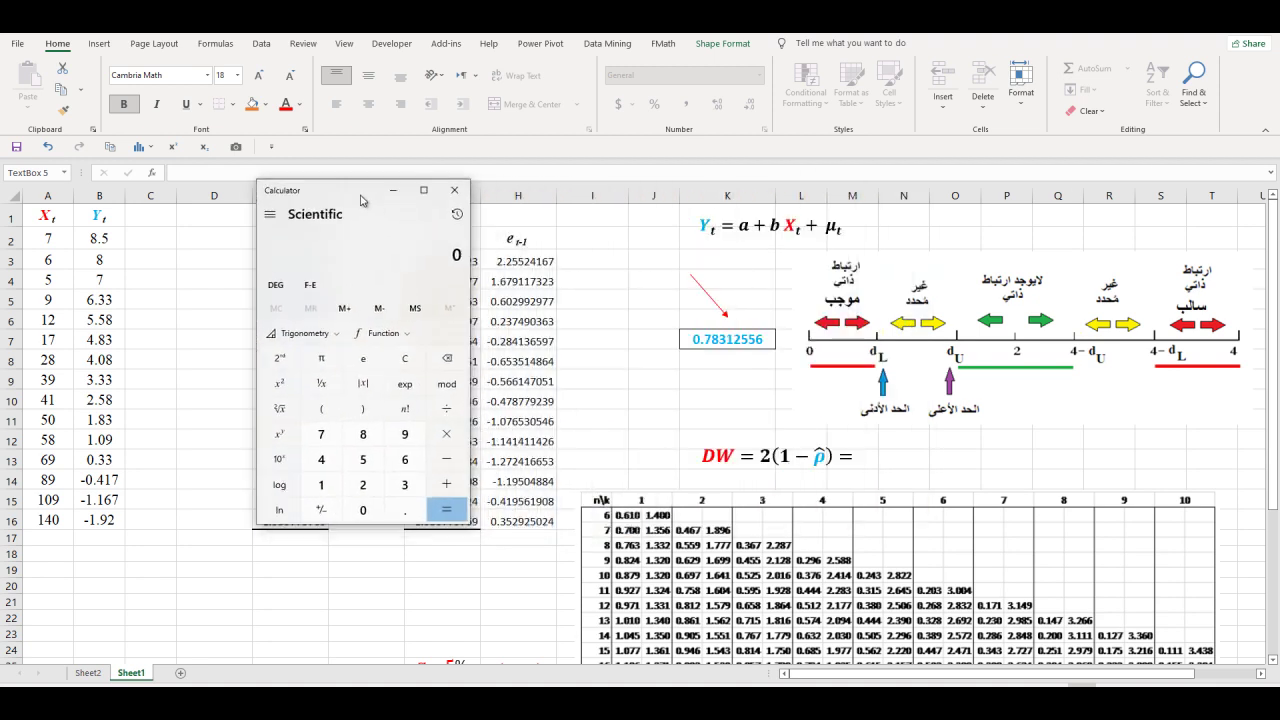
{"action": "left_click", "coordinate": [363, 484]}
{"action": "left_click", "coordinate": [446, 433]}
{"action": "left_click", "coordinate": [318, 410]}
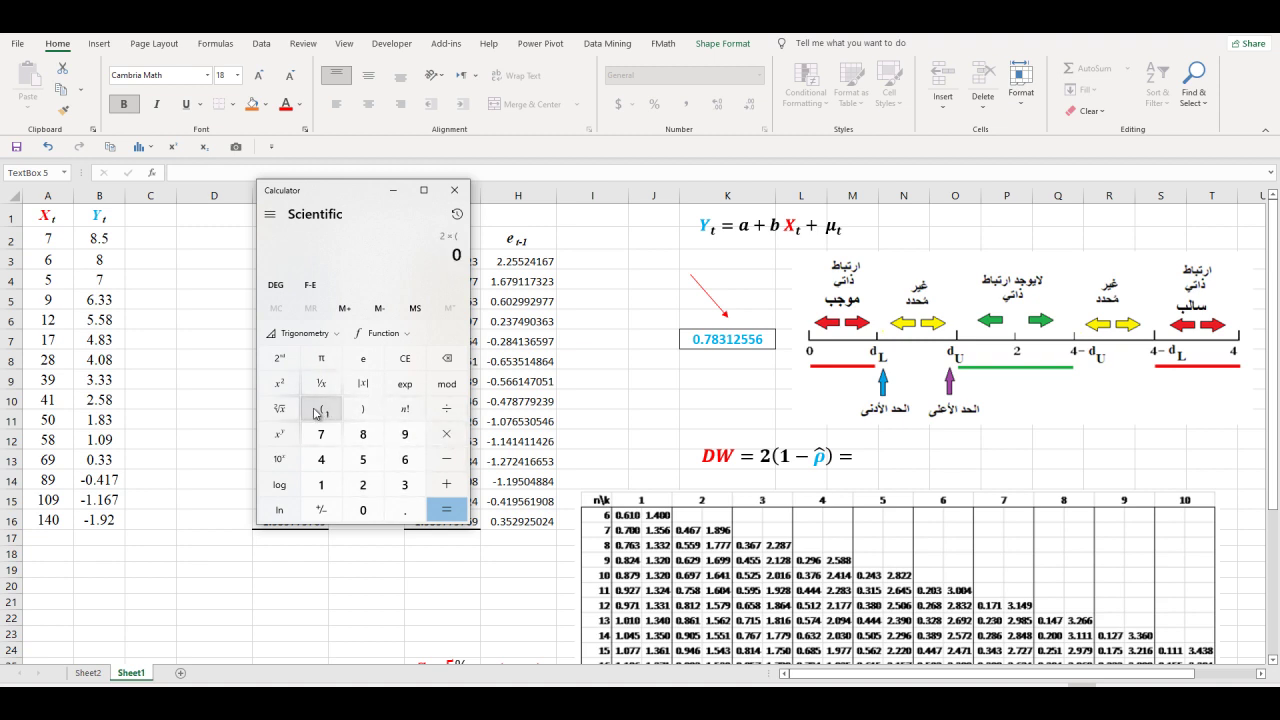
{"action": "left_click", "coordinate": [321, 485]}
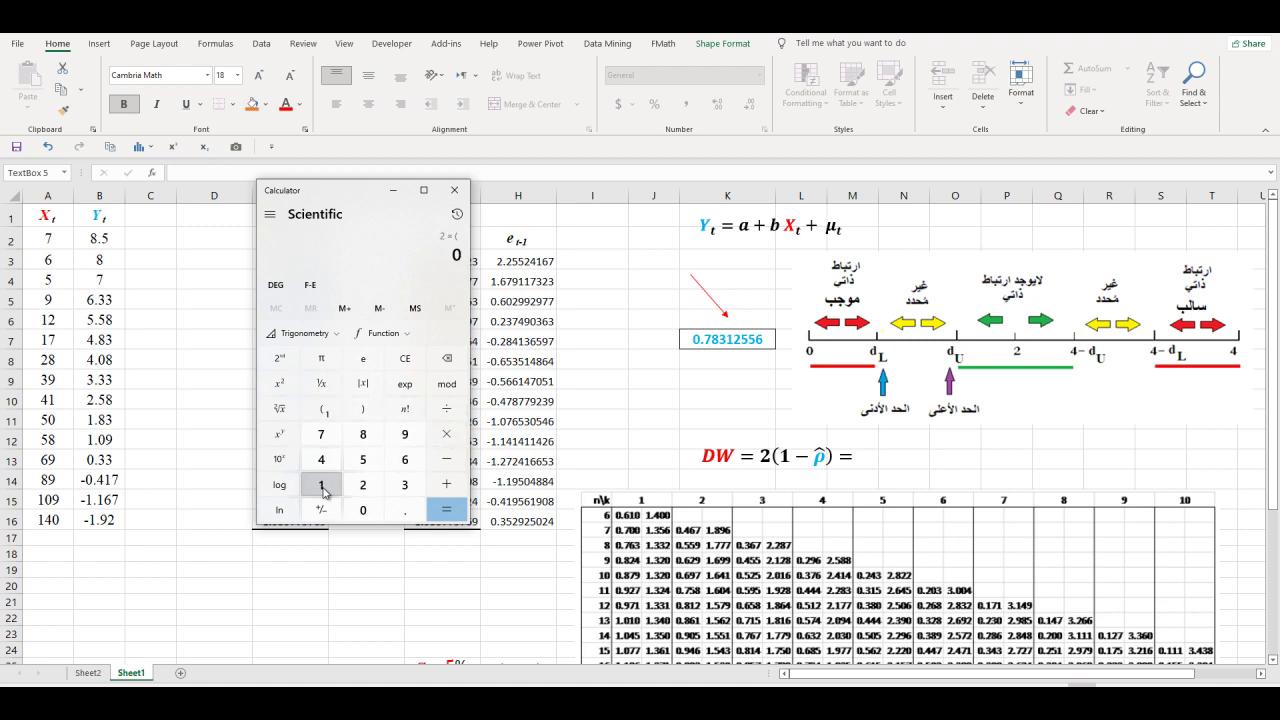
{"action": "left_click", "coordinate": [447, 459]}
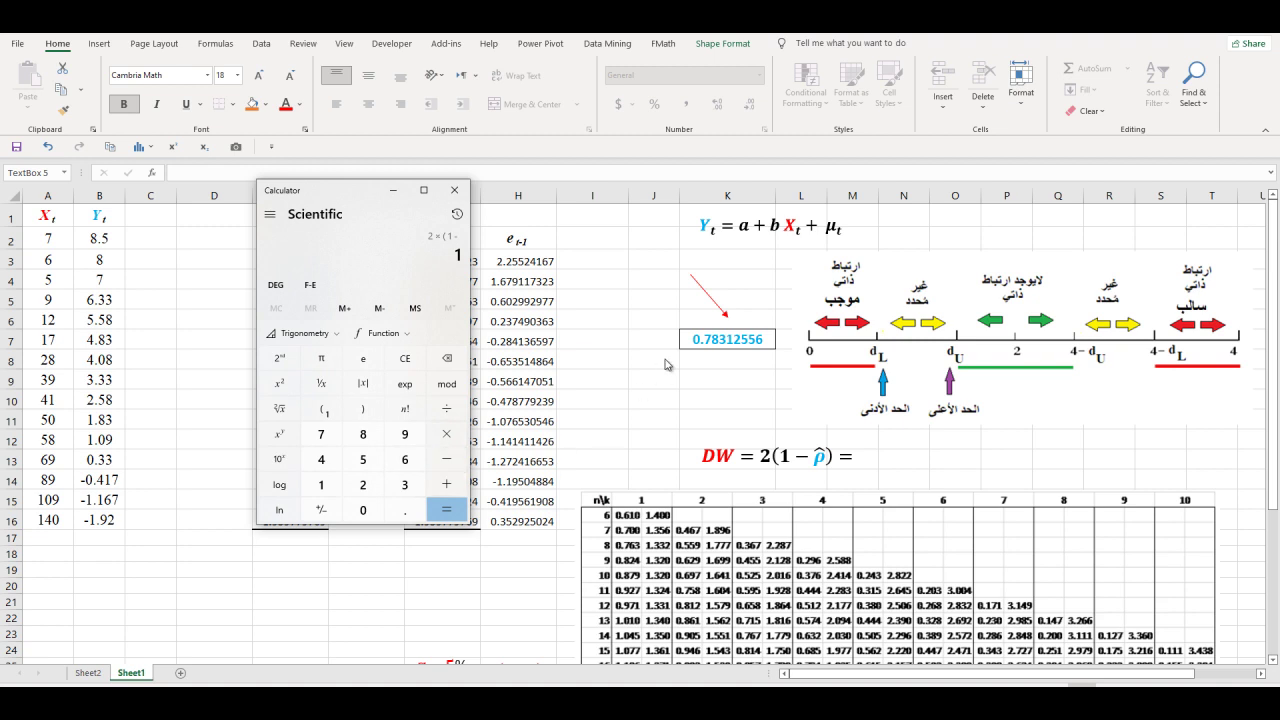
- Finish with 0.78312), evaluate to get 0.43376, and select the result
{"action": "left_click", "coordinate": [403, 513]}
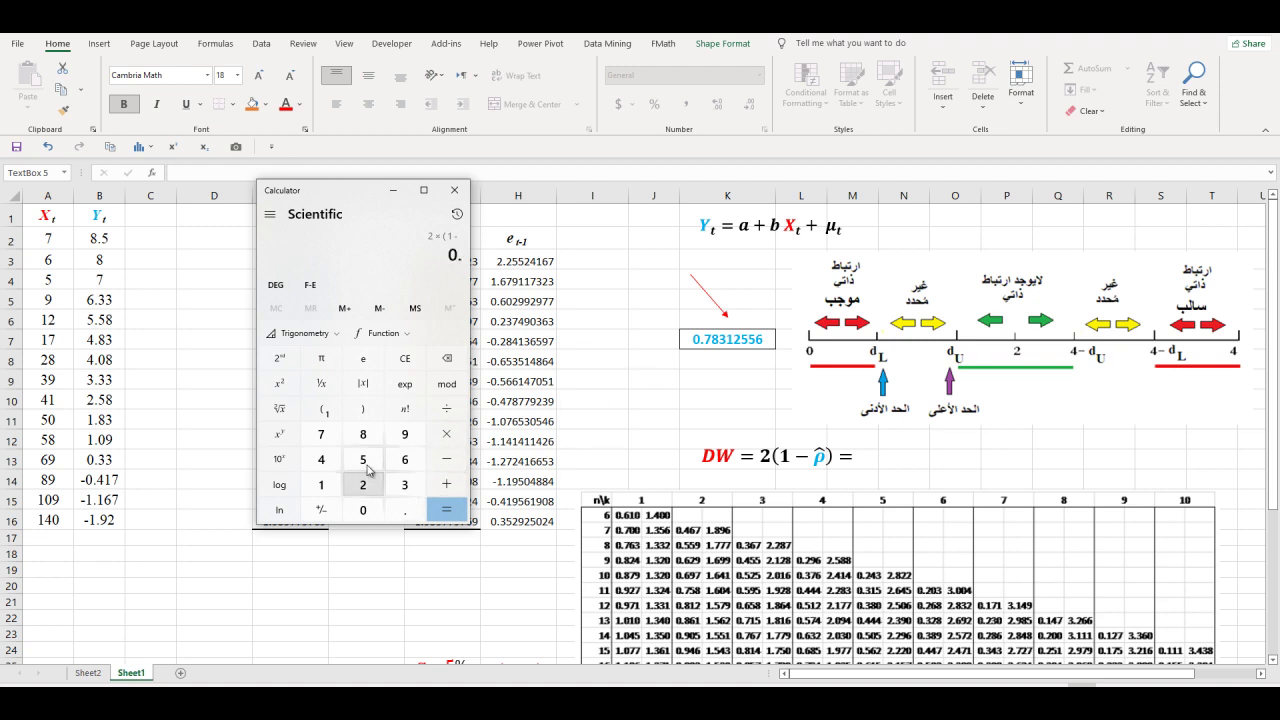
{"action": "left_click", "coordinate": [333, 440]}
{"action": "left_click", "coordinate": [375, 438]}
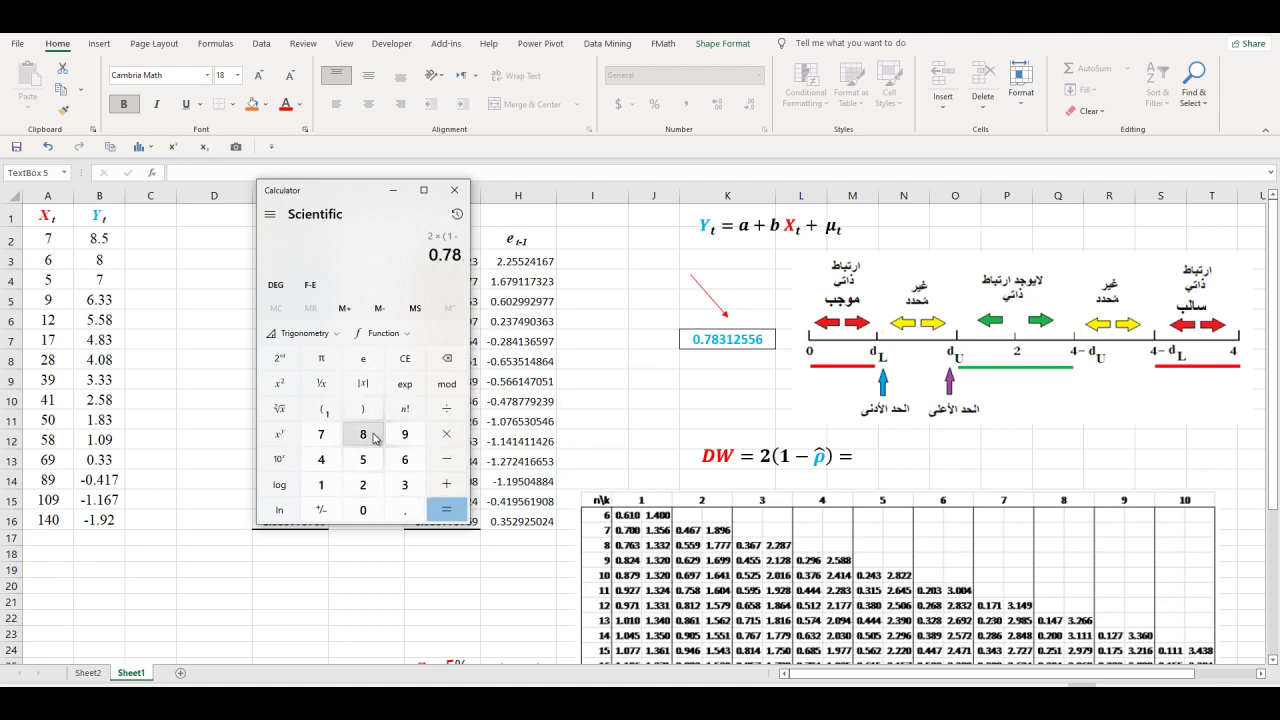
{"action": "left_click", "coordinate": [417, 486]}
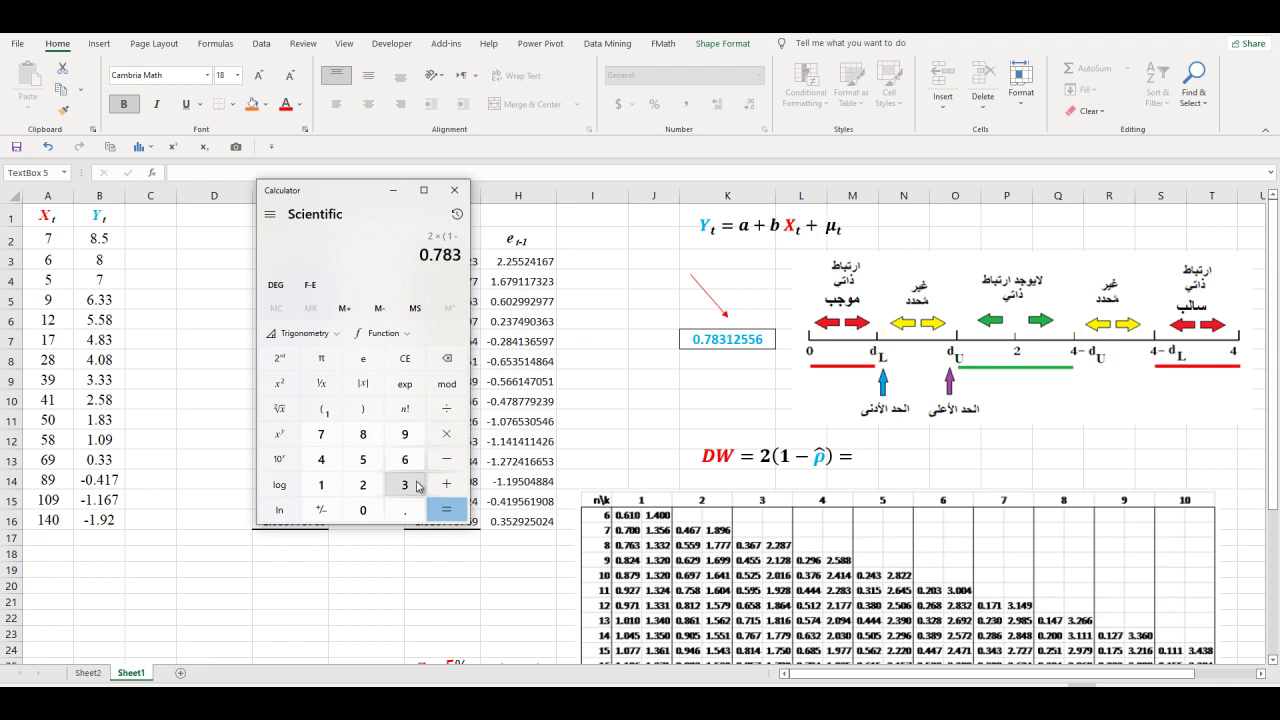
{"action": "left_click", "coordinate": [322, 486]}
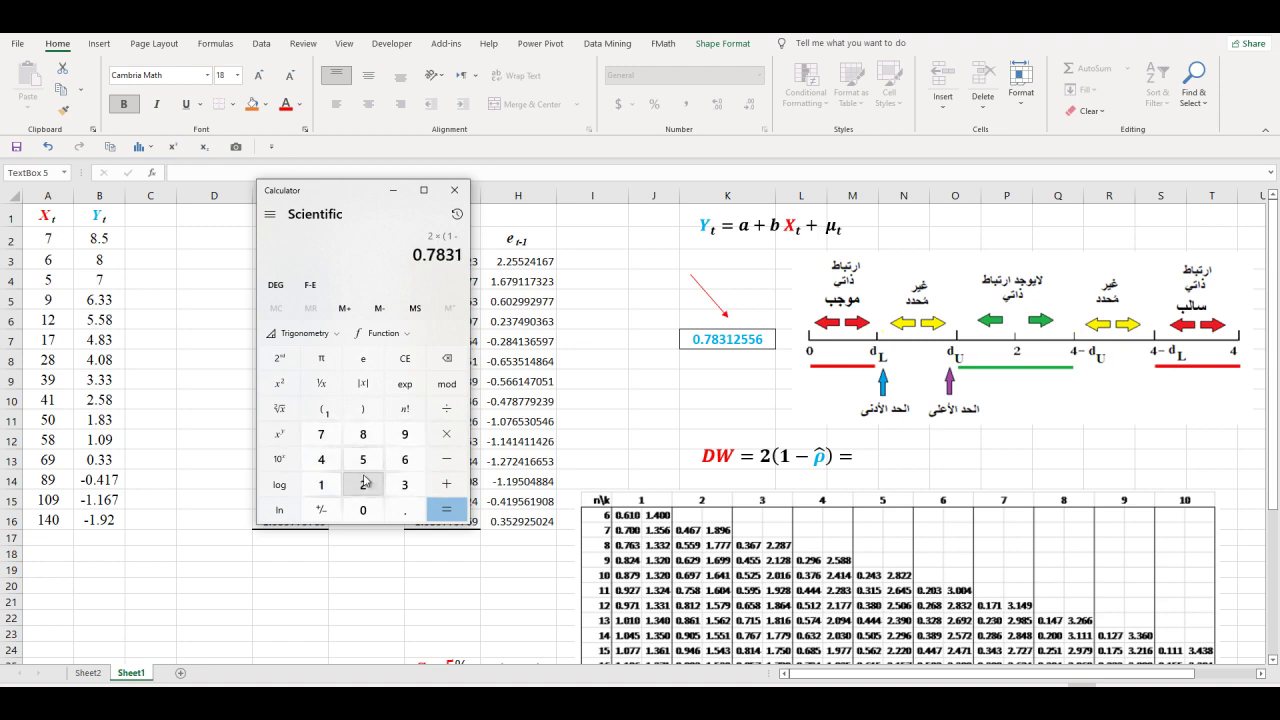
{"action": "left_click", "coordinate": [363, 485]}
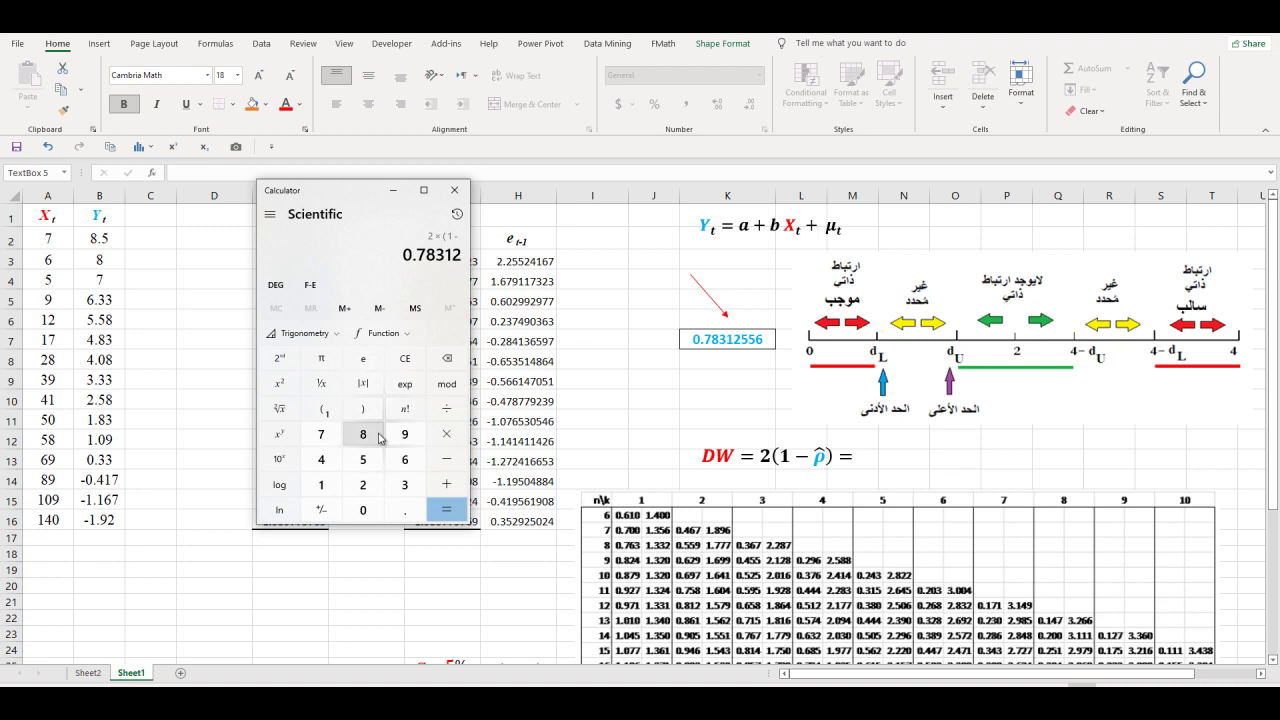
{"action": "left_click", "coordinate": [363, 408]}
{"action": "left_click", "coordinate": [451, 514]}
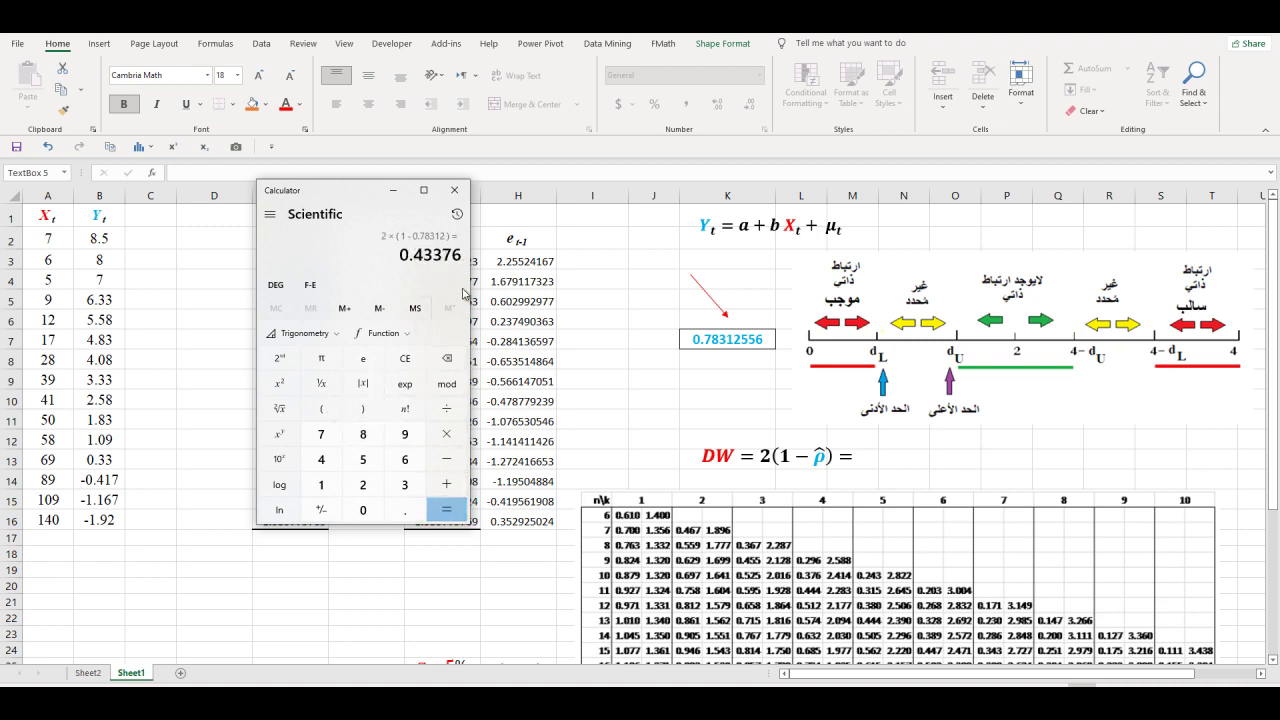
{"action": "left_click_drag", "start_coordinate": [459, 256], "coordinate": [401, 255]}
{"action": "key", "text": "ctrl+c"}
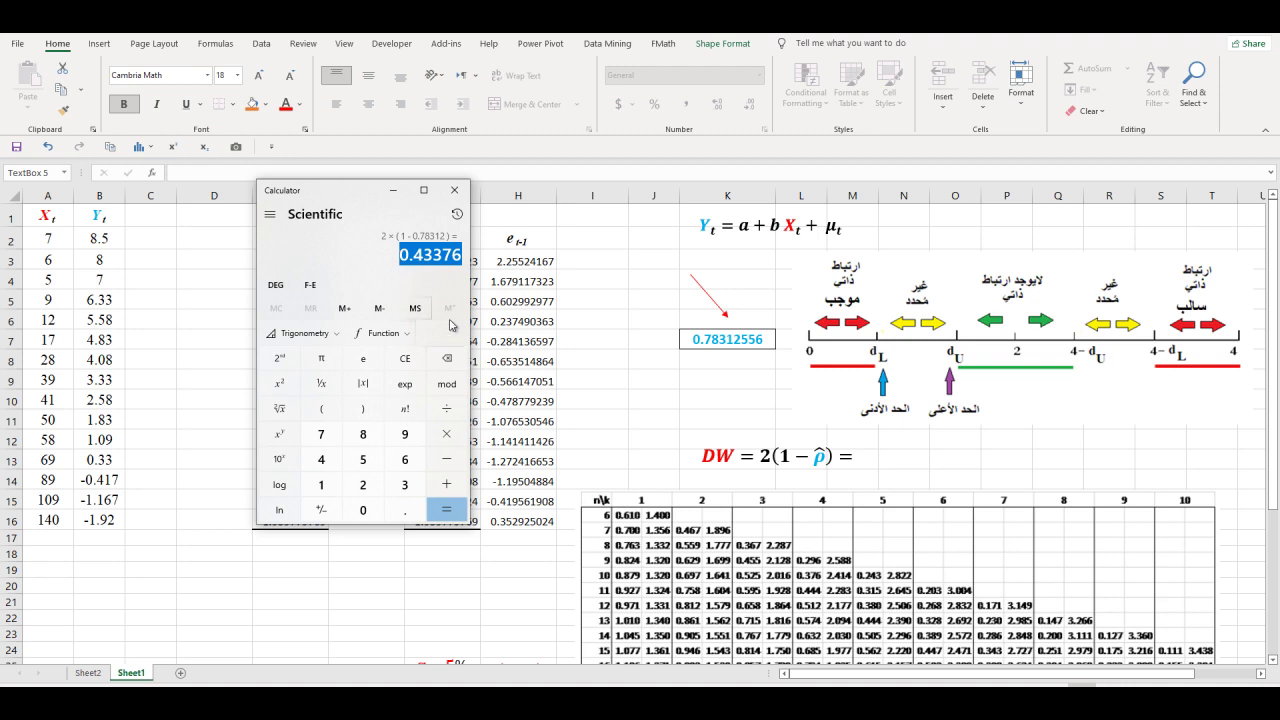
- Paste 0.43376 after the equals sign in the DW equation box
{"action": "left_click", "coordinate": [853, 460]}
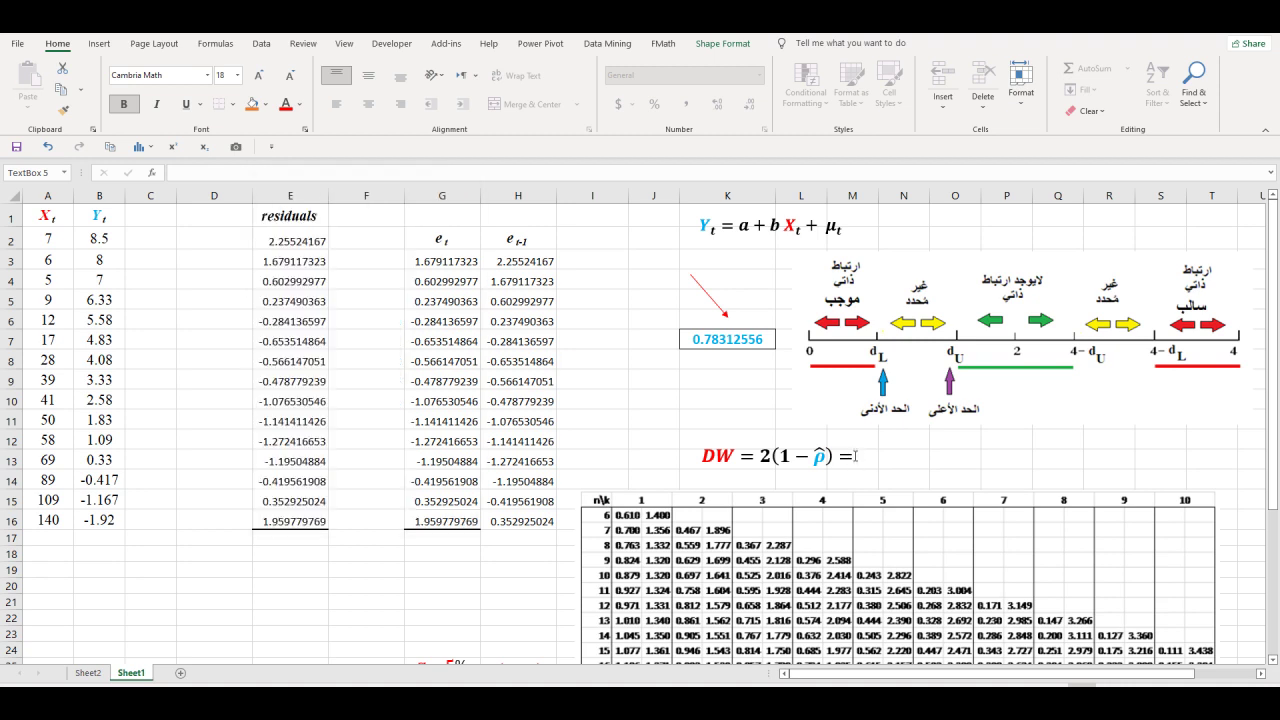
{"action": "left_click", "coordinate": [852, 456]}
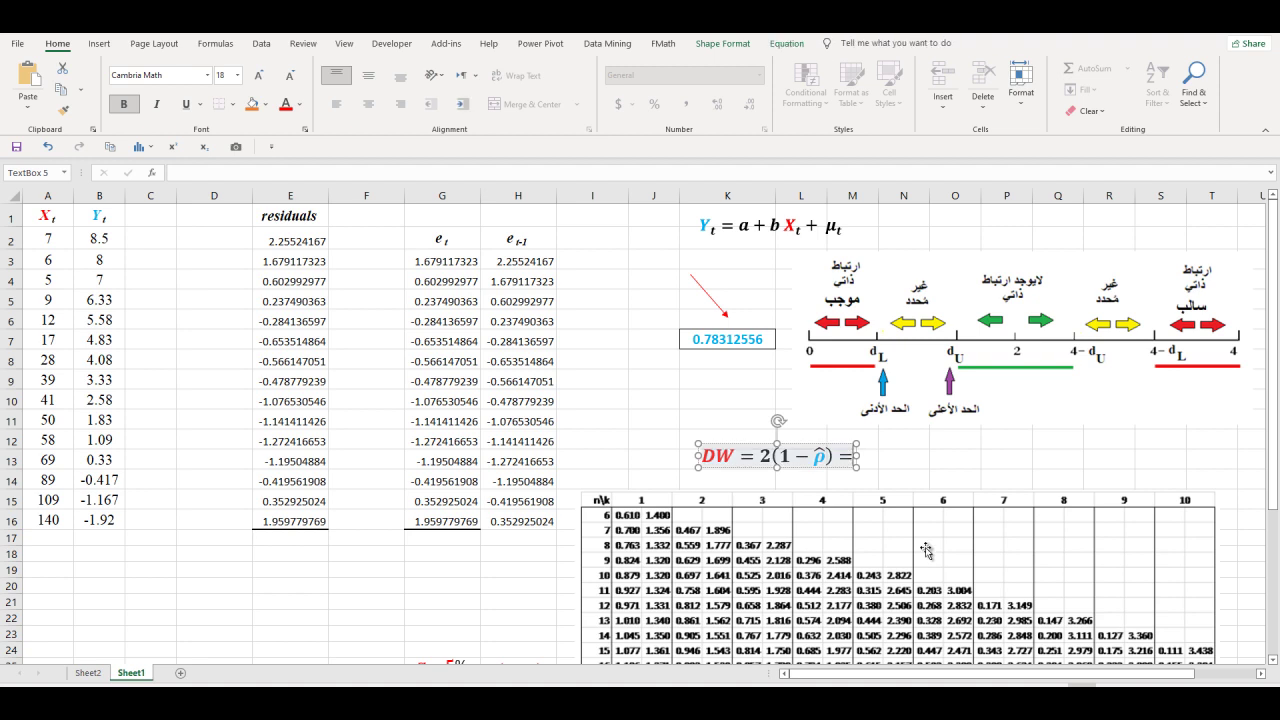
{"action": "key", "text": "ctrl+v"}
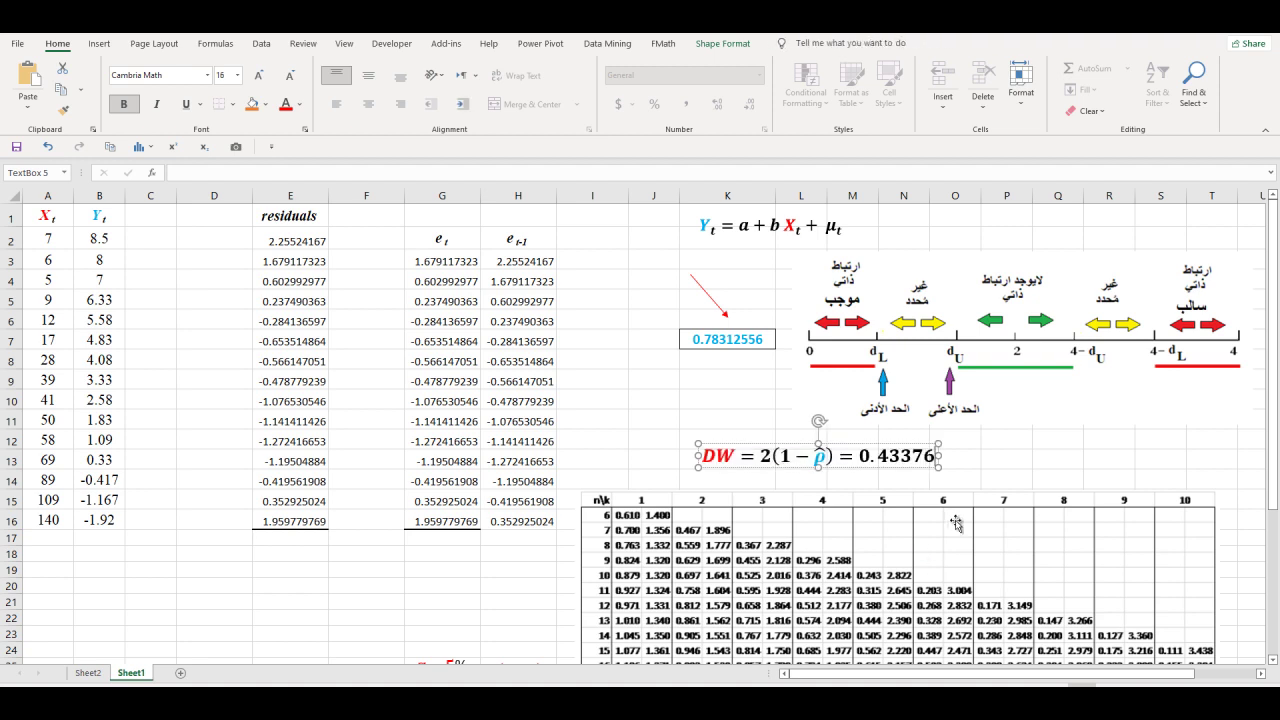
{"action": "scroll", "coordinate": [991, 462], "scroll_direction": "down", "scroll_amount": 1}
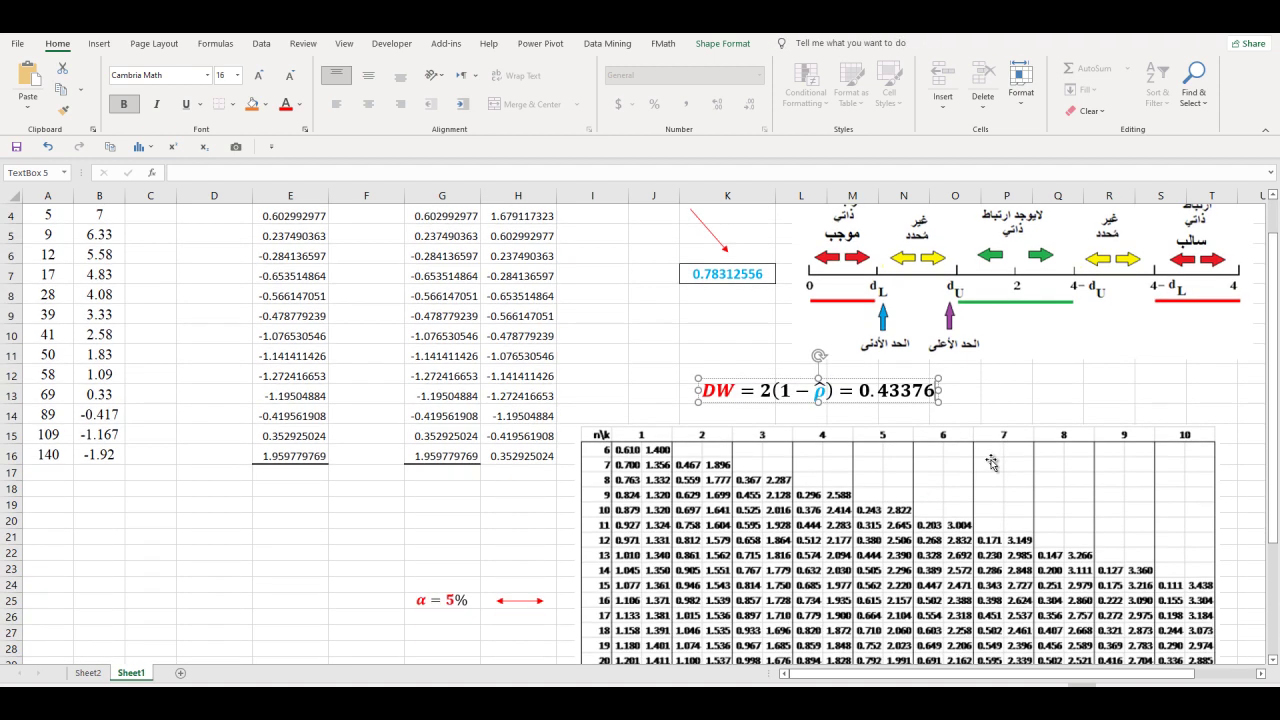
{"action": "scroll", "coordinate": [991, 462], "scroll_direction": "down", "scroll_amount": 1}
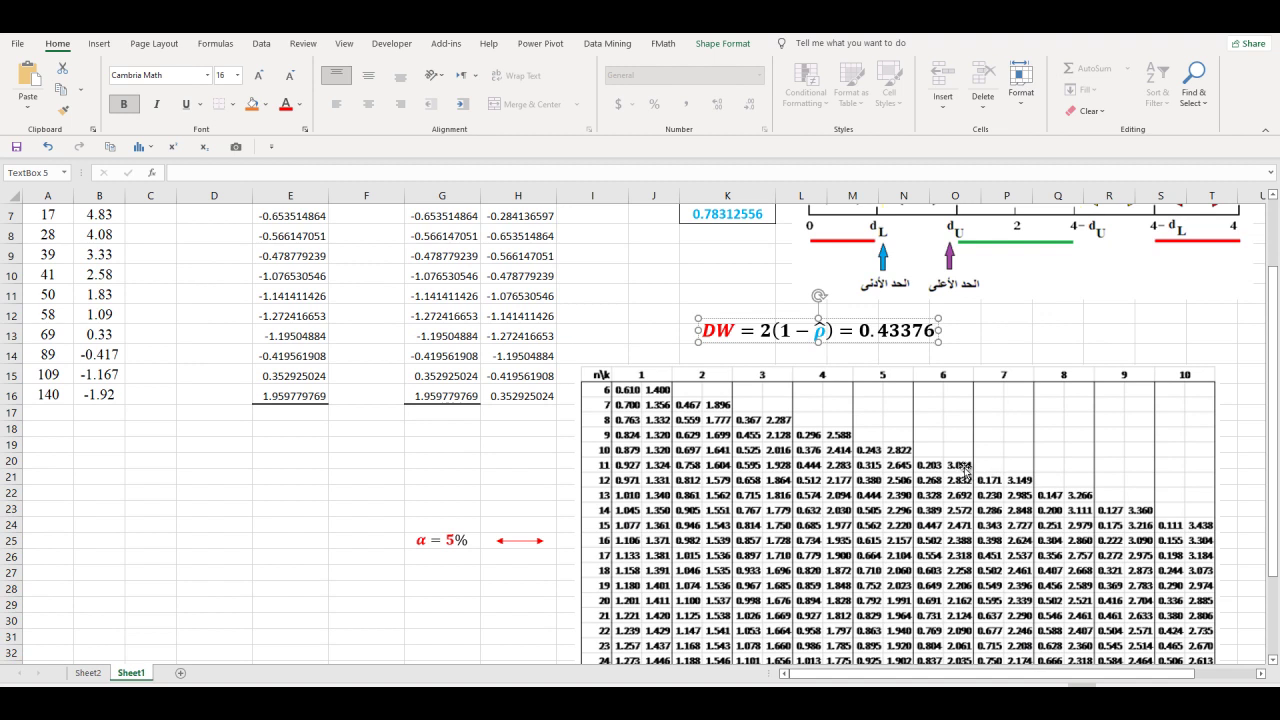
{"action": "scroll", "coordinate": [965, 470], "scroll_direction": "up", "scroll_amount": 2}
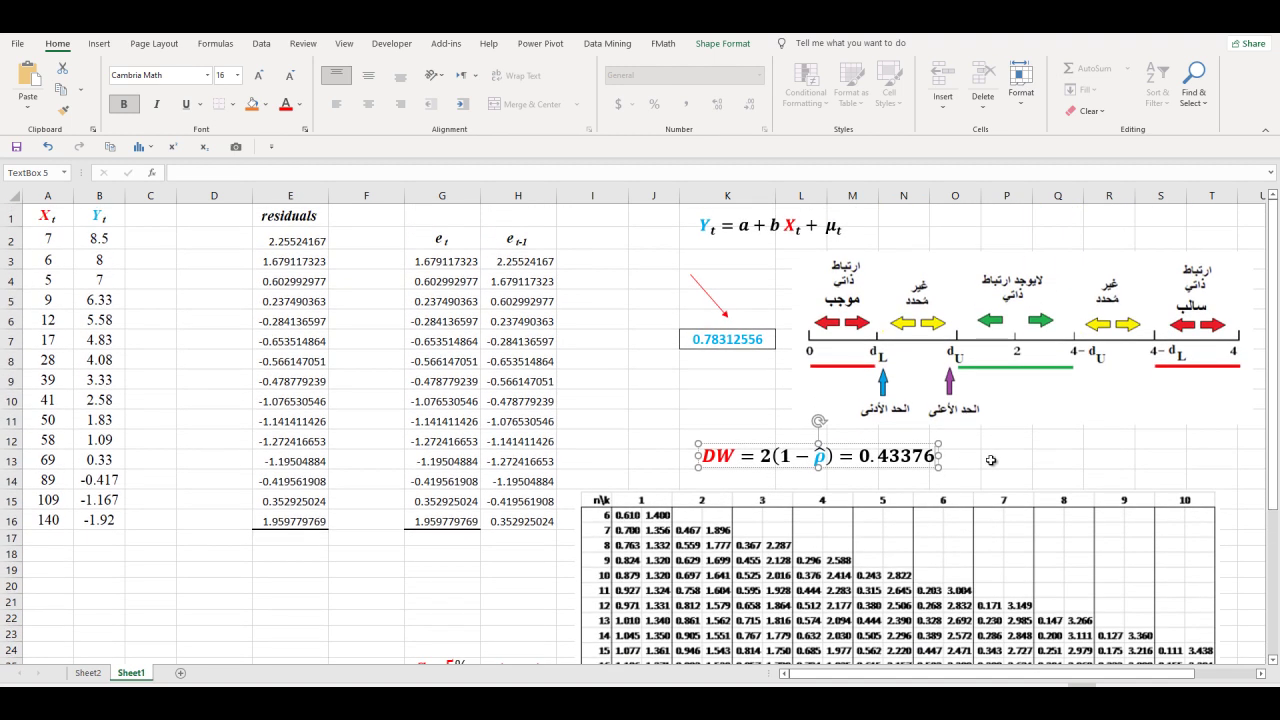
{"action": "scroll", "coordinate": [991, 460], "scroll_direction": "down", "scroll_amount": 2}
{"action": "scroll", "coordinate": [591, 571], "scroll_direction": "up", "scroll_amount": 2}
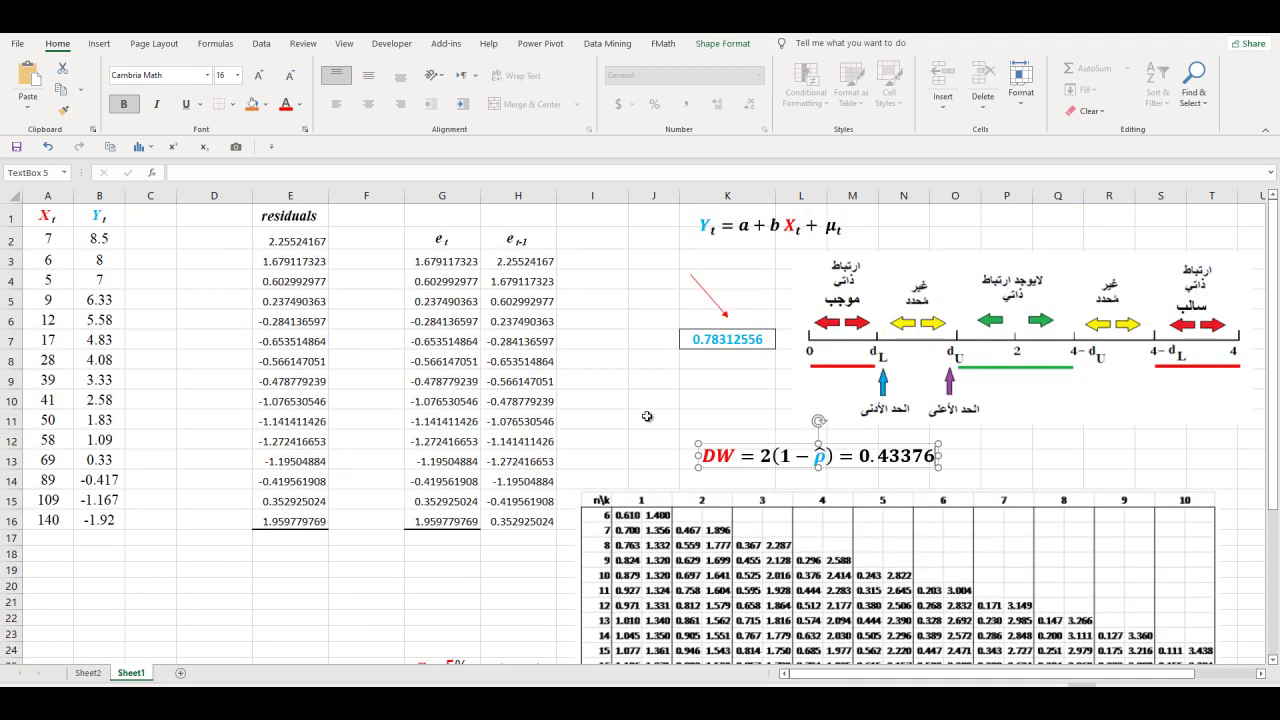
- Check the formula behind the 0.78312556 correlation value in K7
{"action": "left_click", "coordinate": [731, 344]}
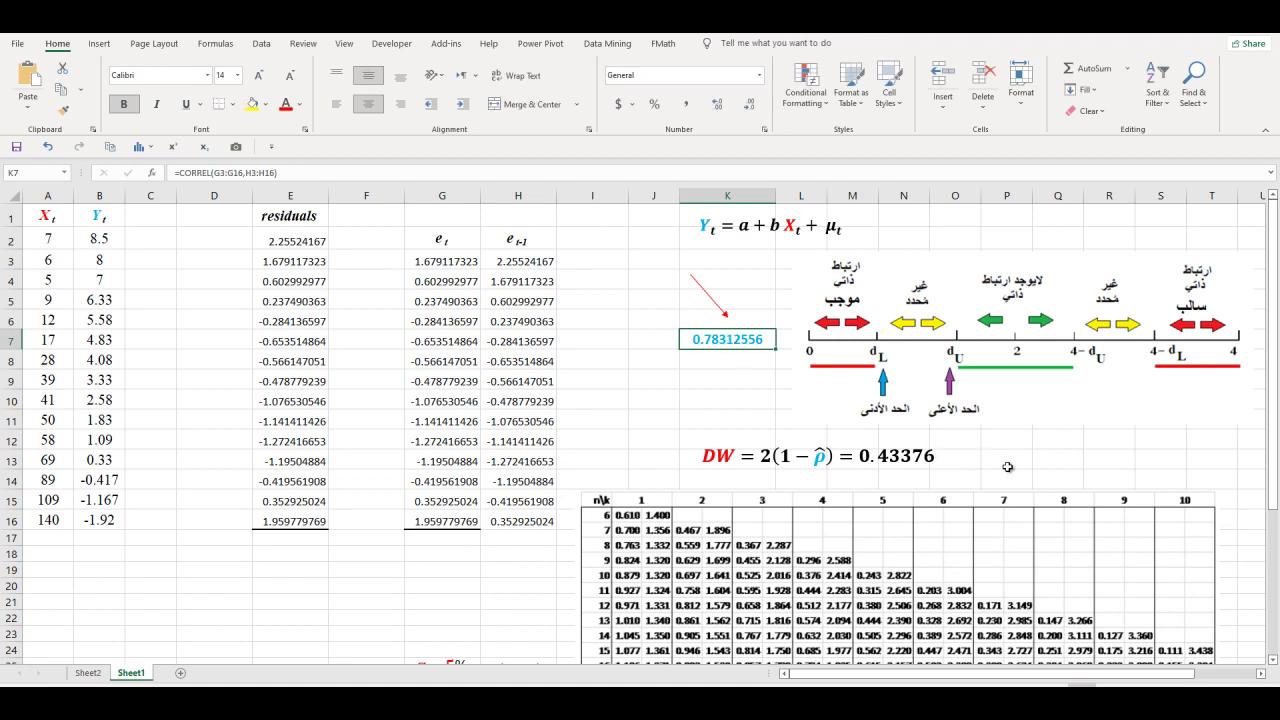
{"action": "scroll", "coordinate": [1007, 467], "scroll_direction": "down", "scroll_amount": 2}
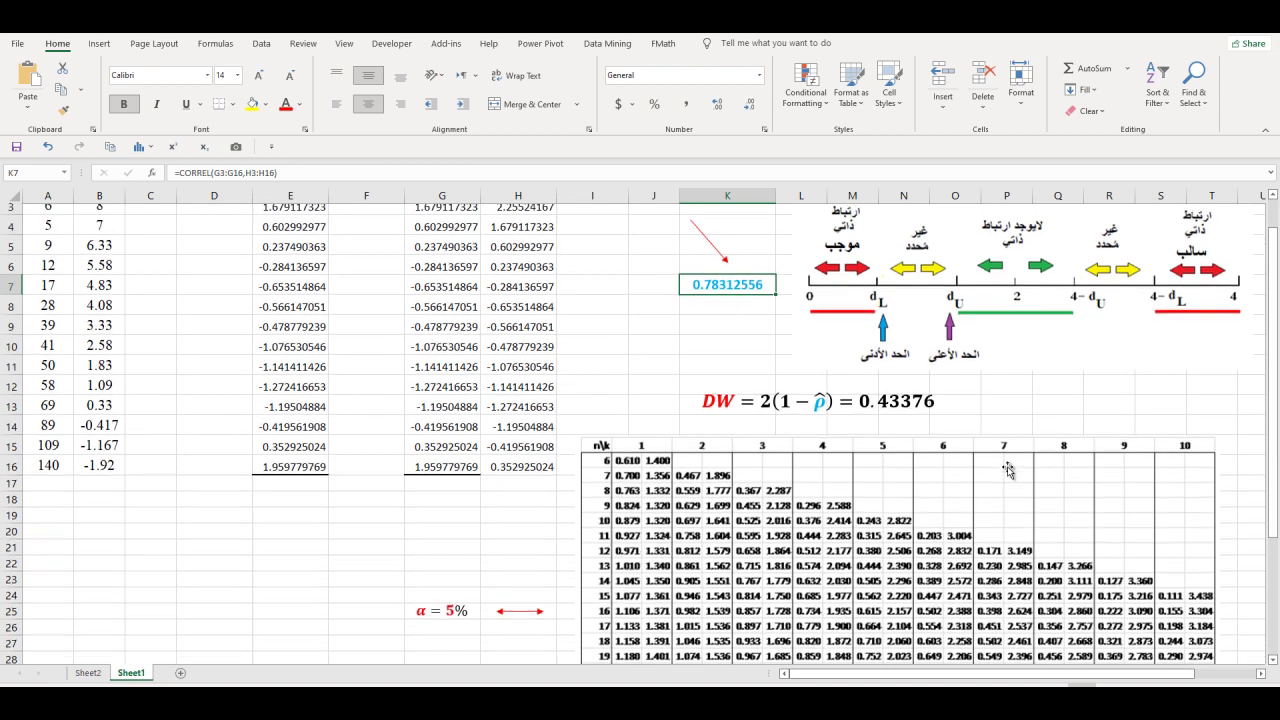
{"action": "scroll", "coordinate": [1009, 390], "scroll_direction": "up", "scroll_amount": 2}
- Scroll below the diagram and DW equation to the α = 5% critical-value table for n = 6–30
{"action": "left_click", "coordinate": [1055, 343]}
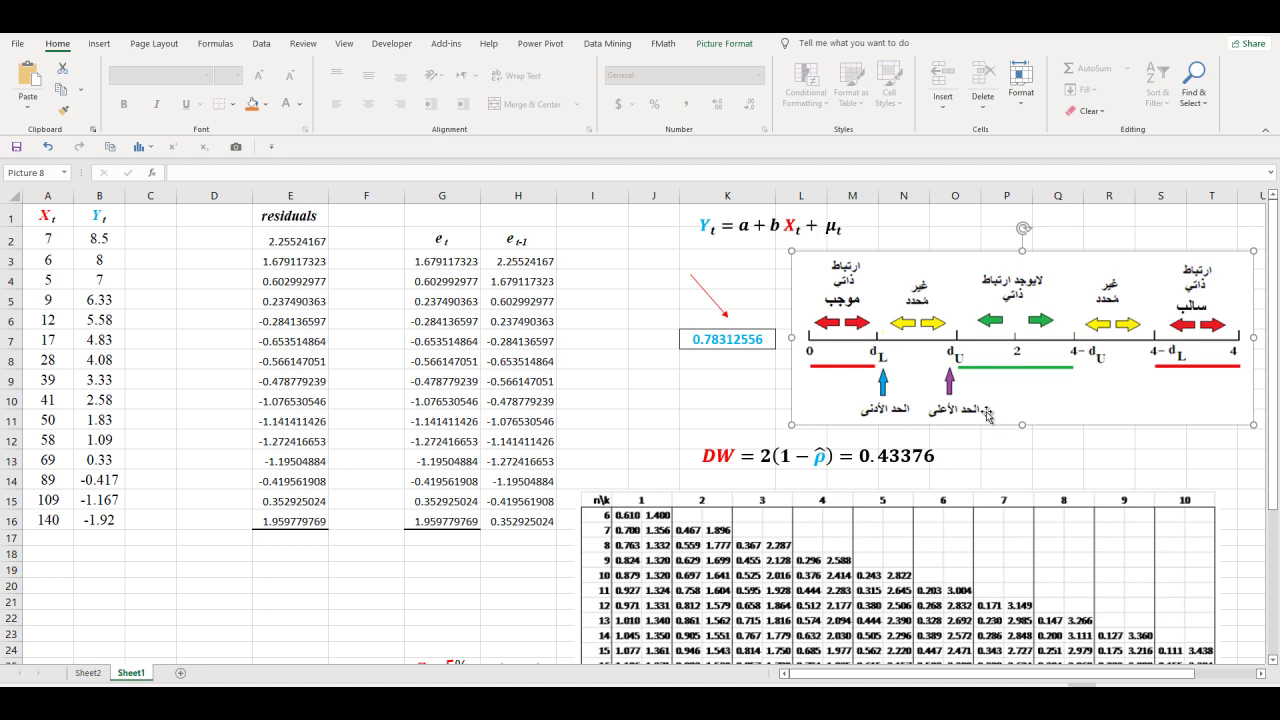
{"action": "left_click", "coordinate": [906, 458]}
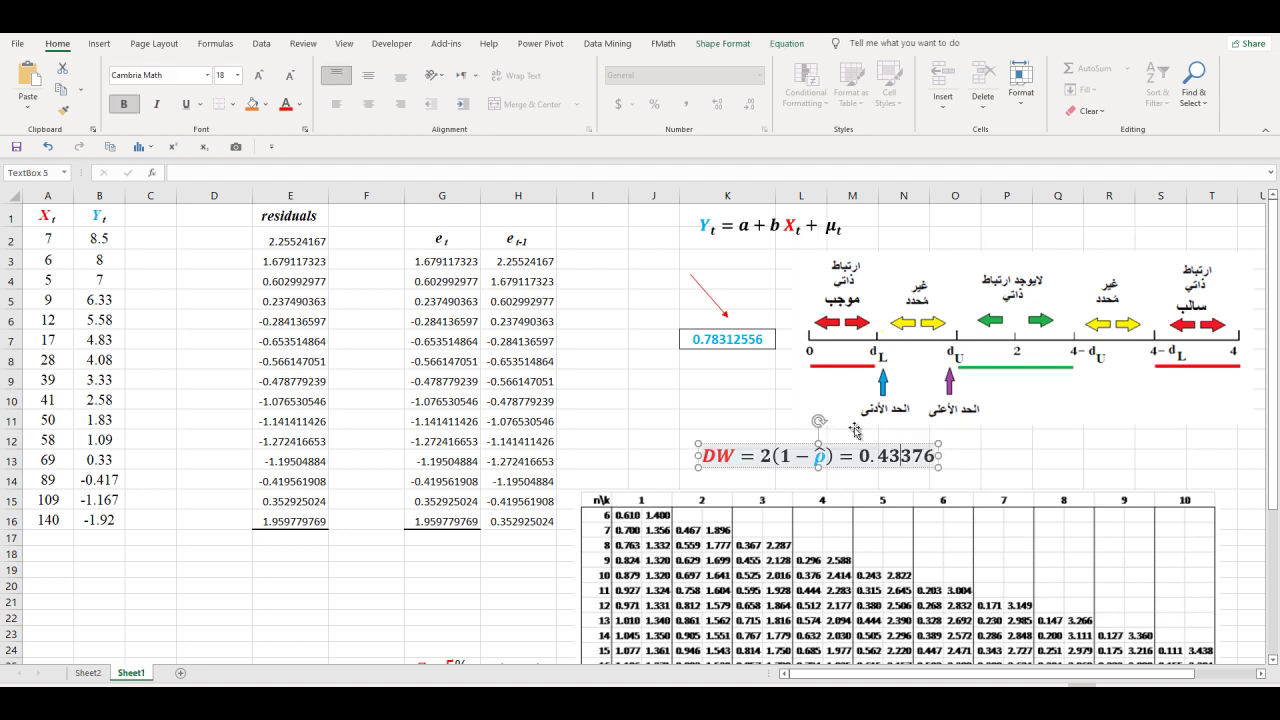
{"action": "left_click", "coordinate": [811, 358]}
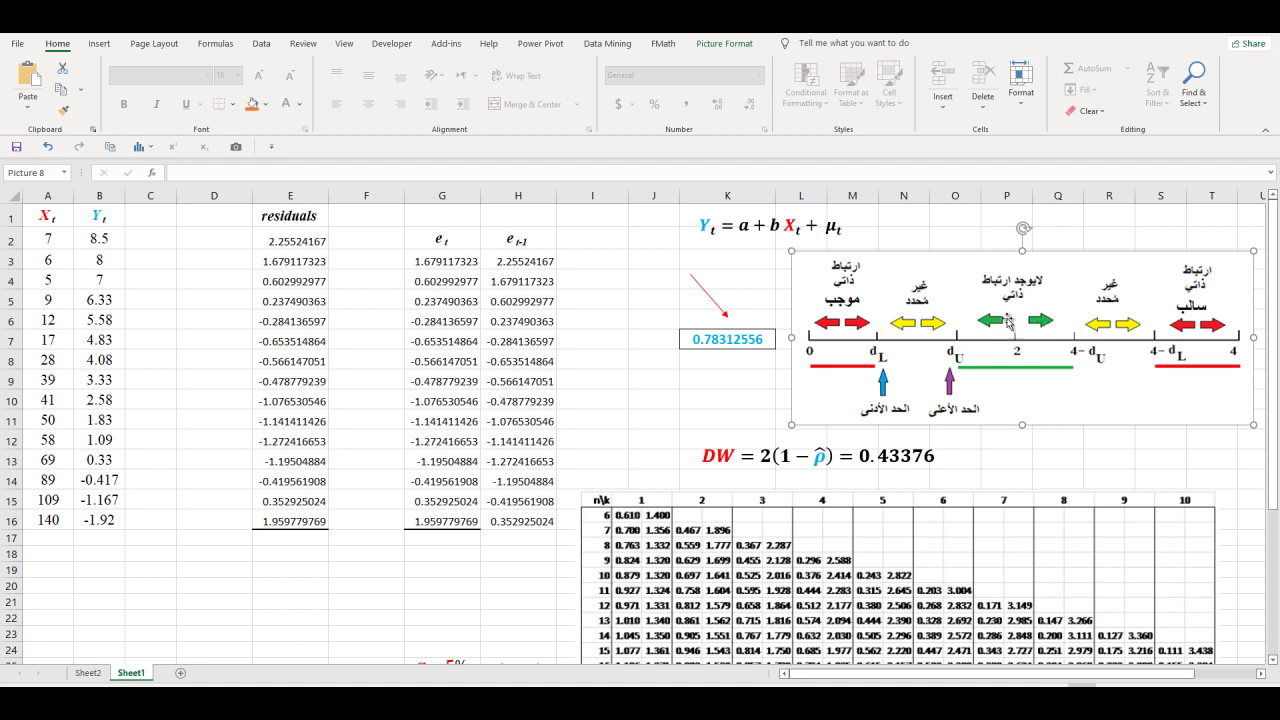
{"action": "scroll", "coordinate": [1065, 402], "scroll_direction": "down", "scroll_amount": 1}
{"action": "scroll", "coordinate": [1065, 402], "scroll_direction": "down", "scroll_amount": 1}
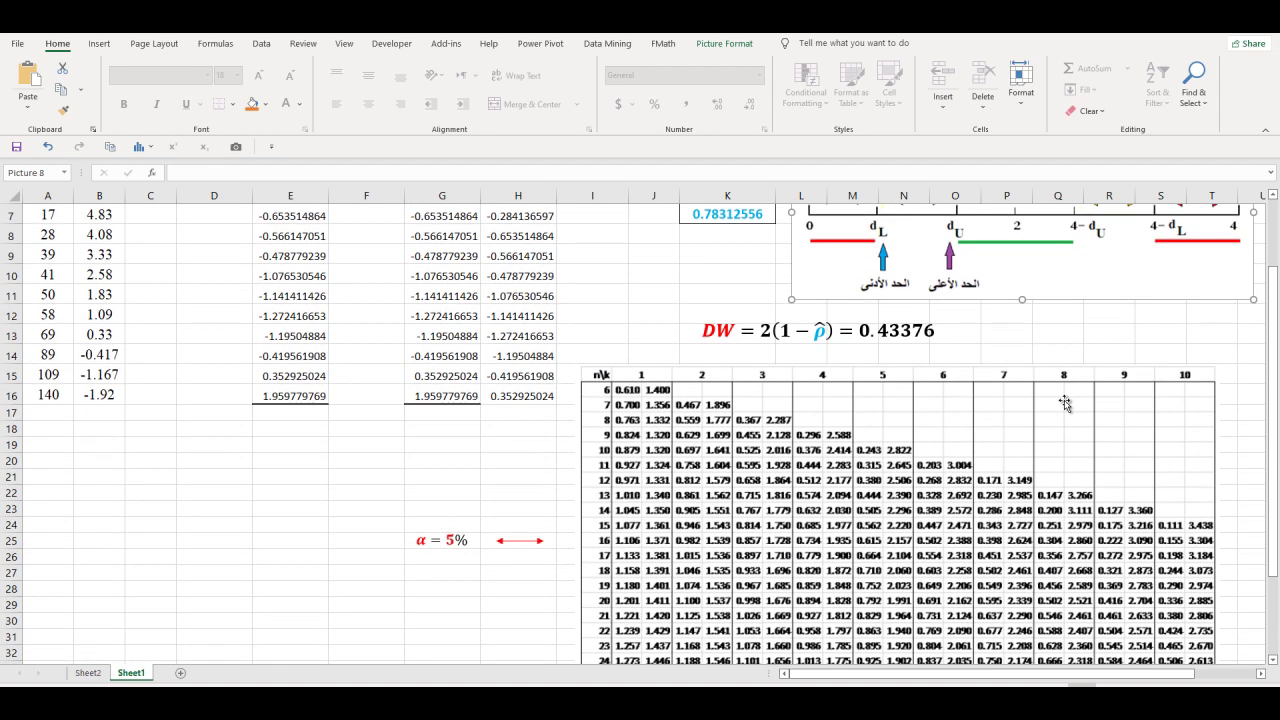
{"action": "scroll", "coordinate": [1065, 402], "scroll_direction": "up", "scroll_amount": 2}
{"action": "scroll", "coordinate": [1065, 402], "scroll_direction": "down", "scroll_amount": 1}
{"action": "scroll", "coordinate": [1063, 404], "scroll_direction": "down", "scroll_amount": 2}
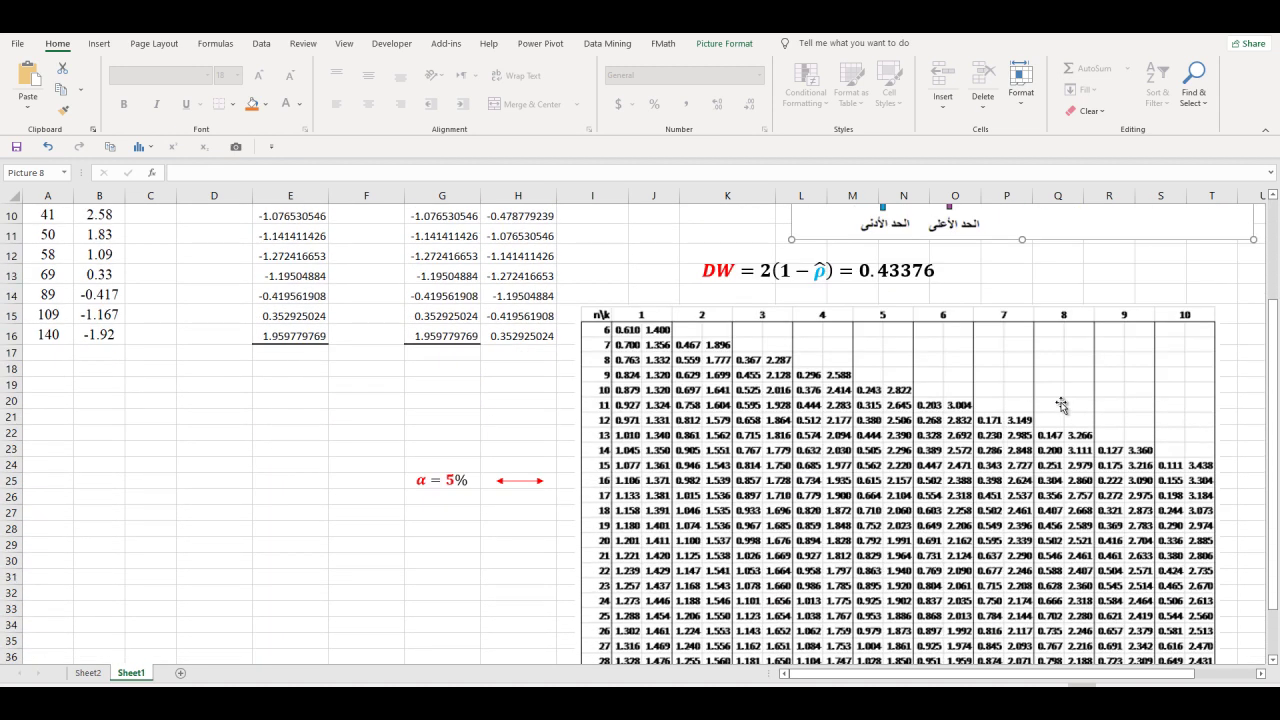
{"action": "scroll", "coordinate": [1061, 404], "scroll_direction": "down", "scroll_amount": 1}
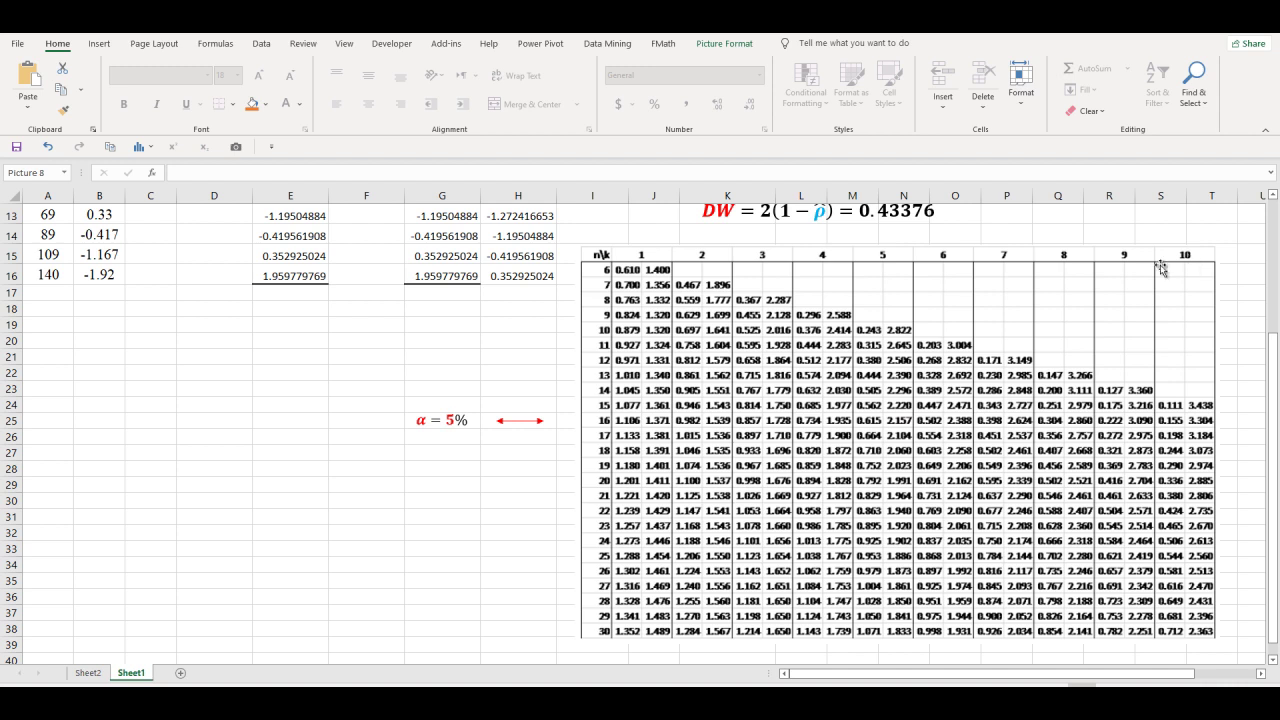
{"action": "scroll", "coordinate": [686, 425], "scroll_direction": "up", "scroll_amount": 4}
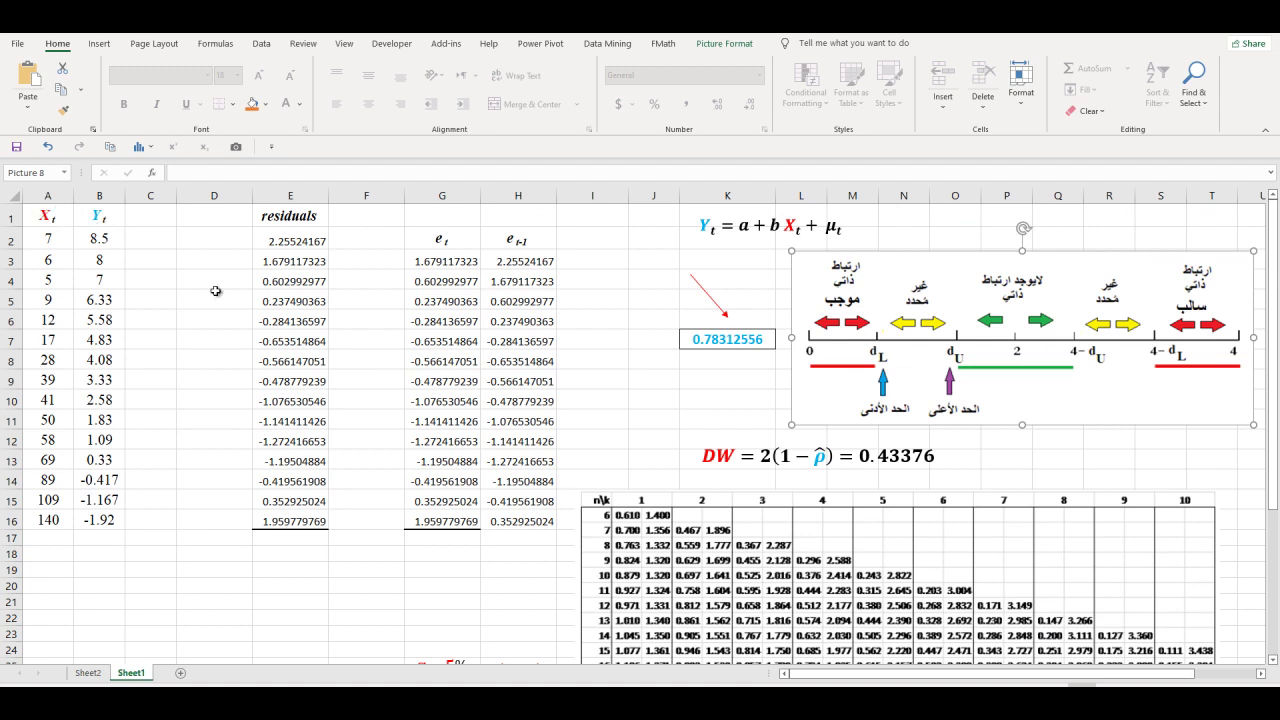
{"action": "scroll", "coordinate": [558, 495], "scroll_direction": "down", "scroll_amount": 1}
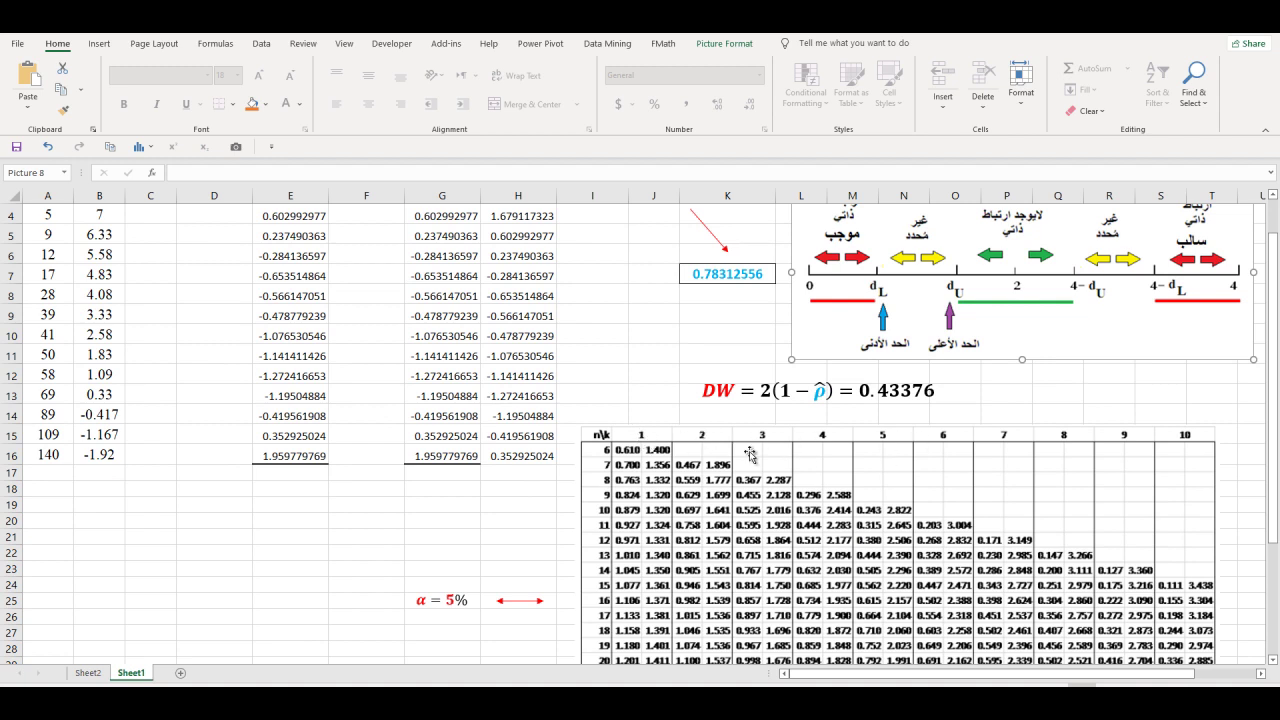
{"action": "scroll", "coordinate": [600, 450], "scroll_direction": "up", "scroll_amount": 1}
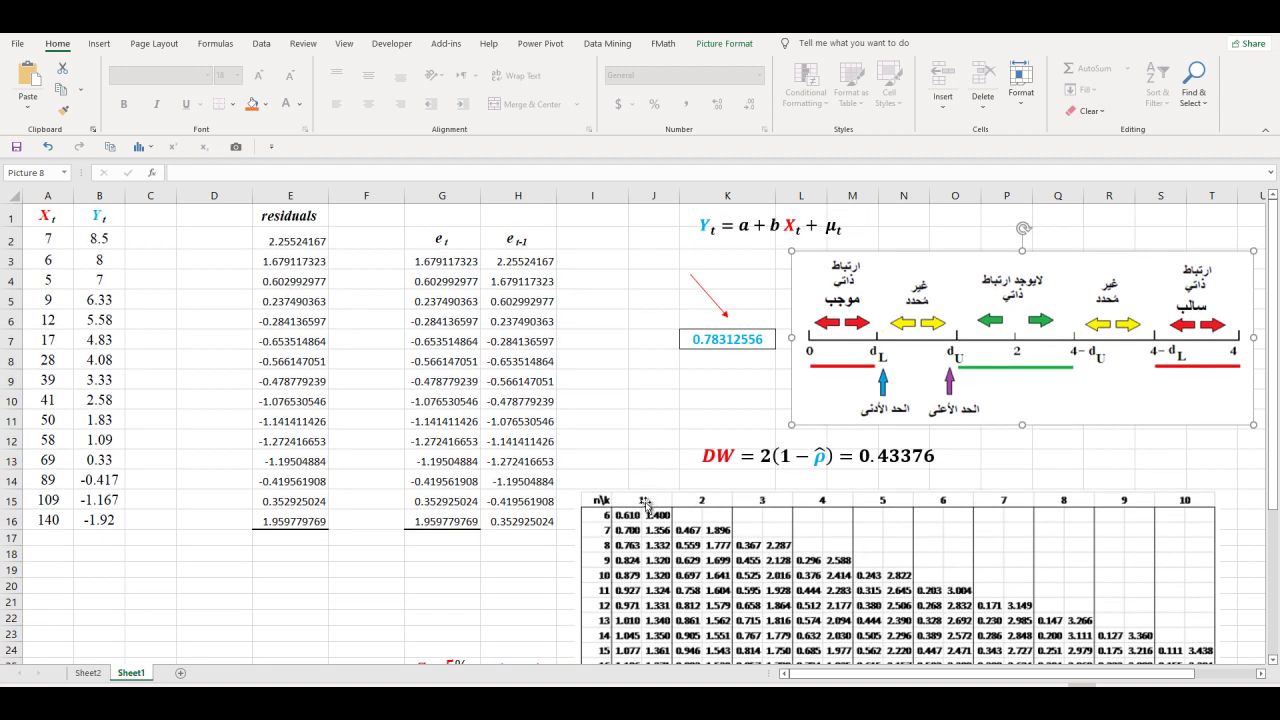
{"action": "scroll", "coordinate": [645, 505], "scroll_direction": "down", "scroll_amount": 3}
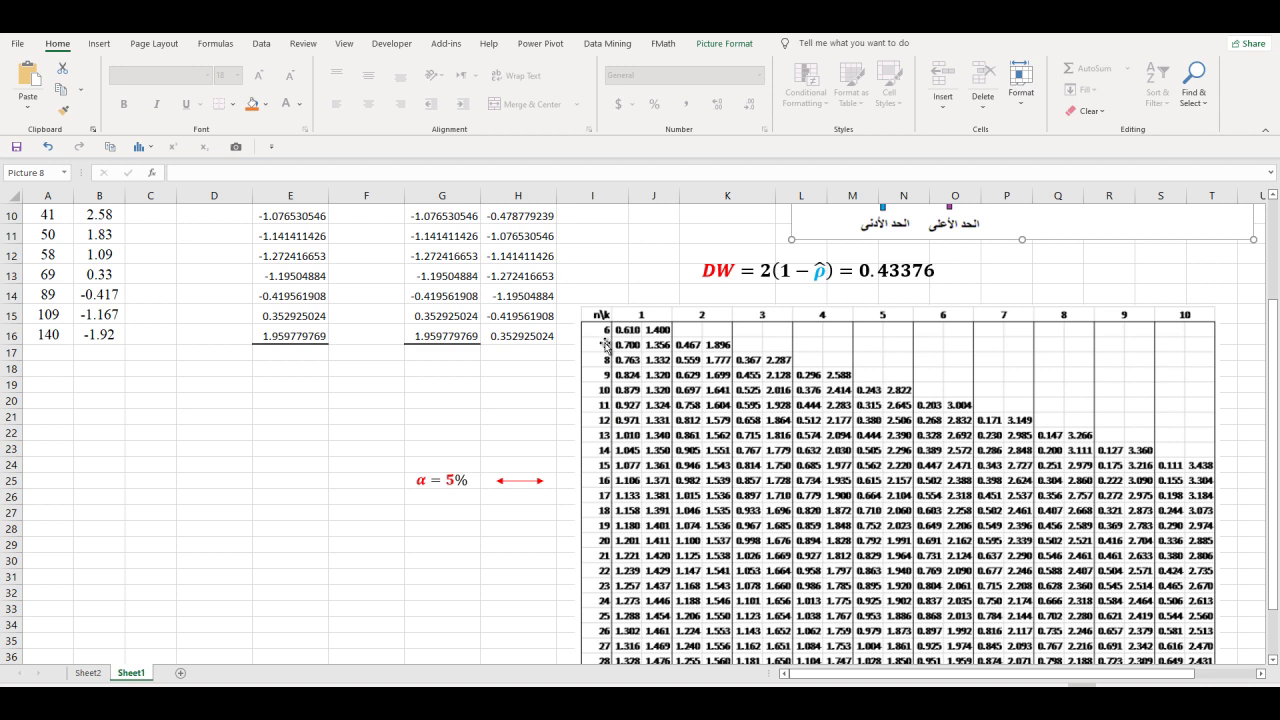
{"action": "scroll", "coordinate": [600, 405], "scroll_direction": "up", "scroll_amount": 2}
{"action": "scroll", "coordinate": [297, 455], "scroll_direction": "up", "scroll_amount": 1}
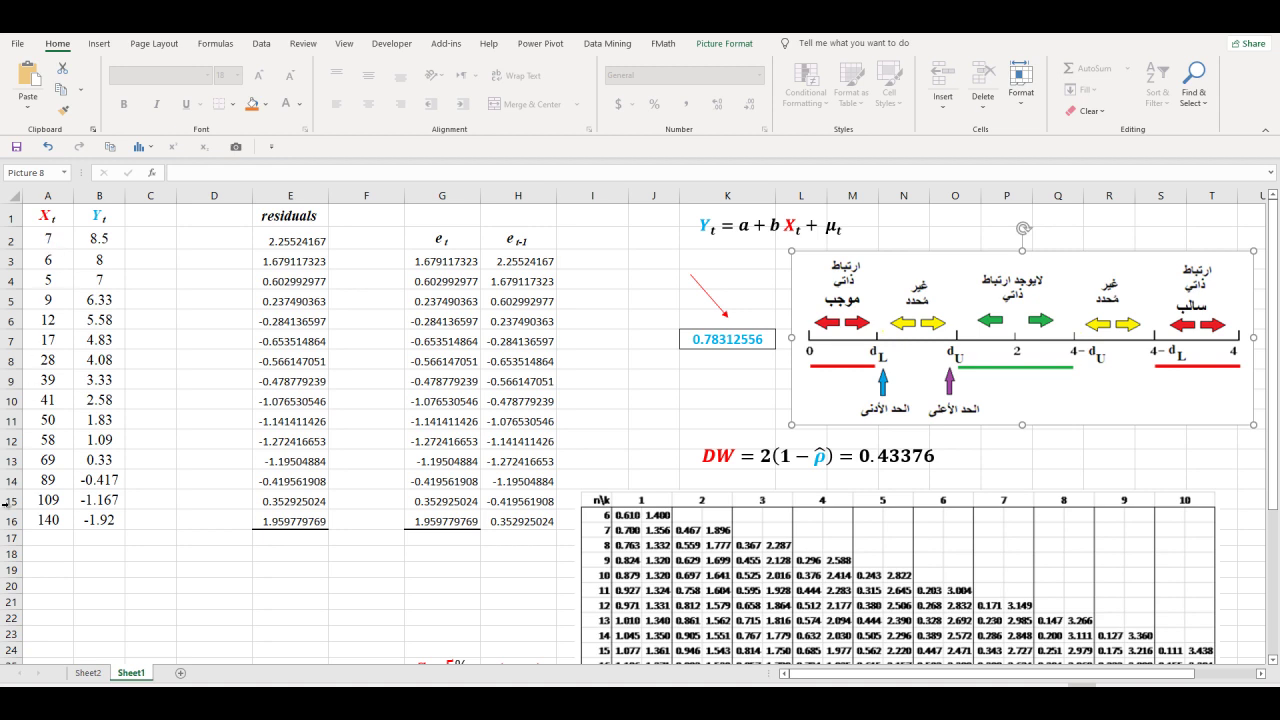
{"action": "scroll", "coordinate": [371, 554], "scroll_direction": "down", "scroll_amount": 3}
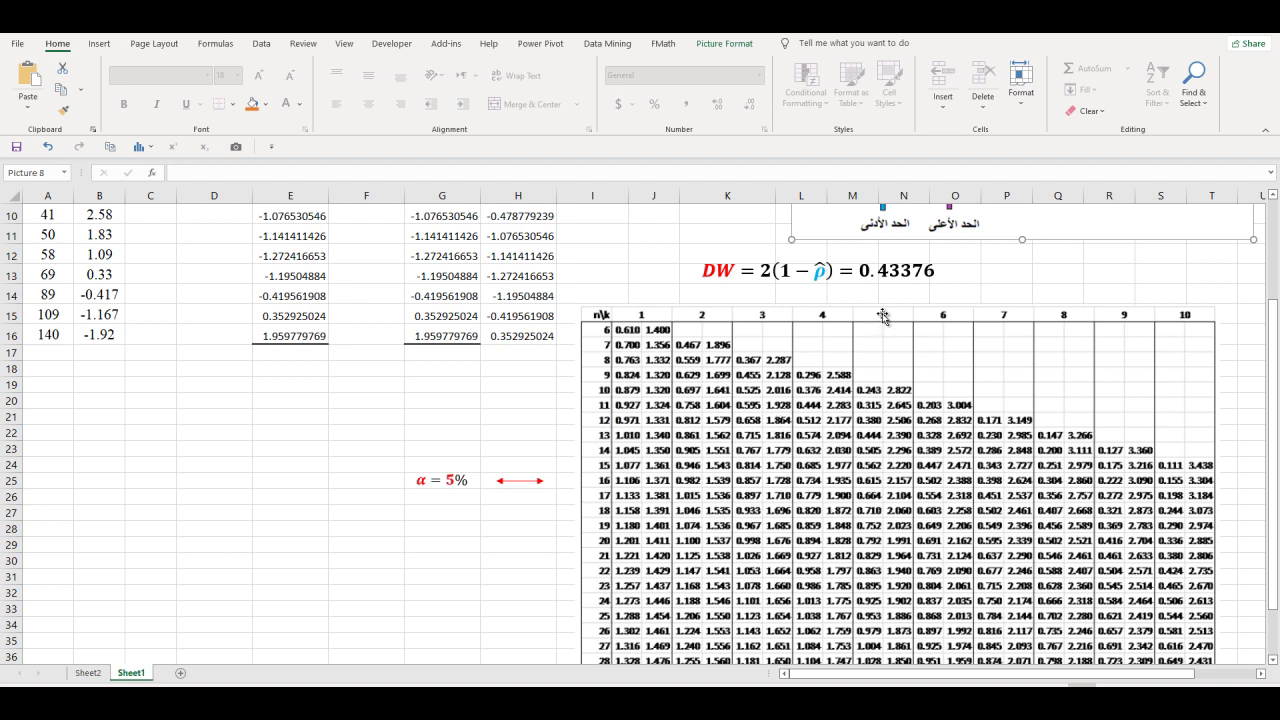
{"action": "scroll", "coordinate": [883, 316], "scroll_direction": "up", "scroll_amount": 1}
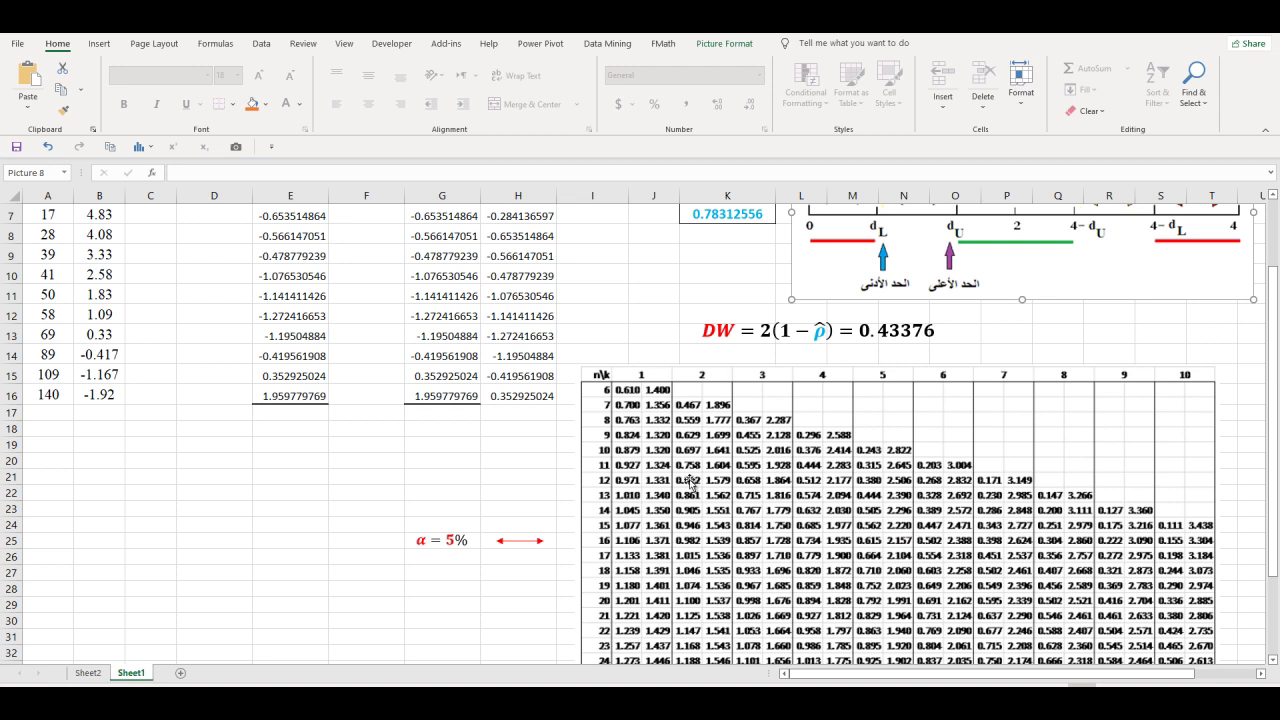
{"action": "scroll", "coordinate": [689, 482], "scroll_direction": "down", "scroll_amount": 1}
{"action": "scroll", "coordinate": [689, 482], "scroll_direction": "down", "scroll_amount": 1}
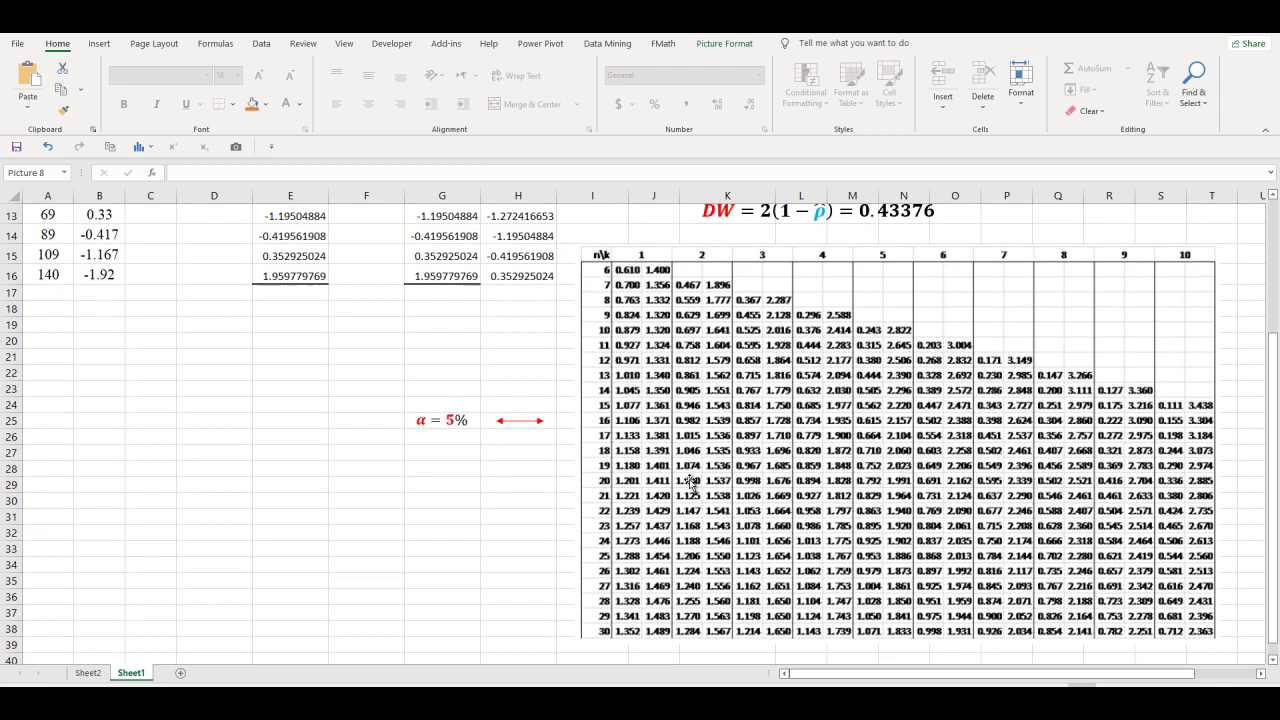
- Drag the red arrow into the DW table beside the n = 15 row (1.077, 1.361)
{"action": "left_click", "coordinate": [630, 273]}
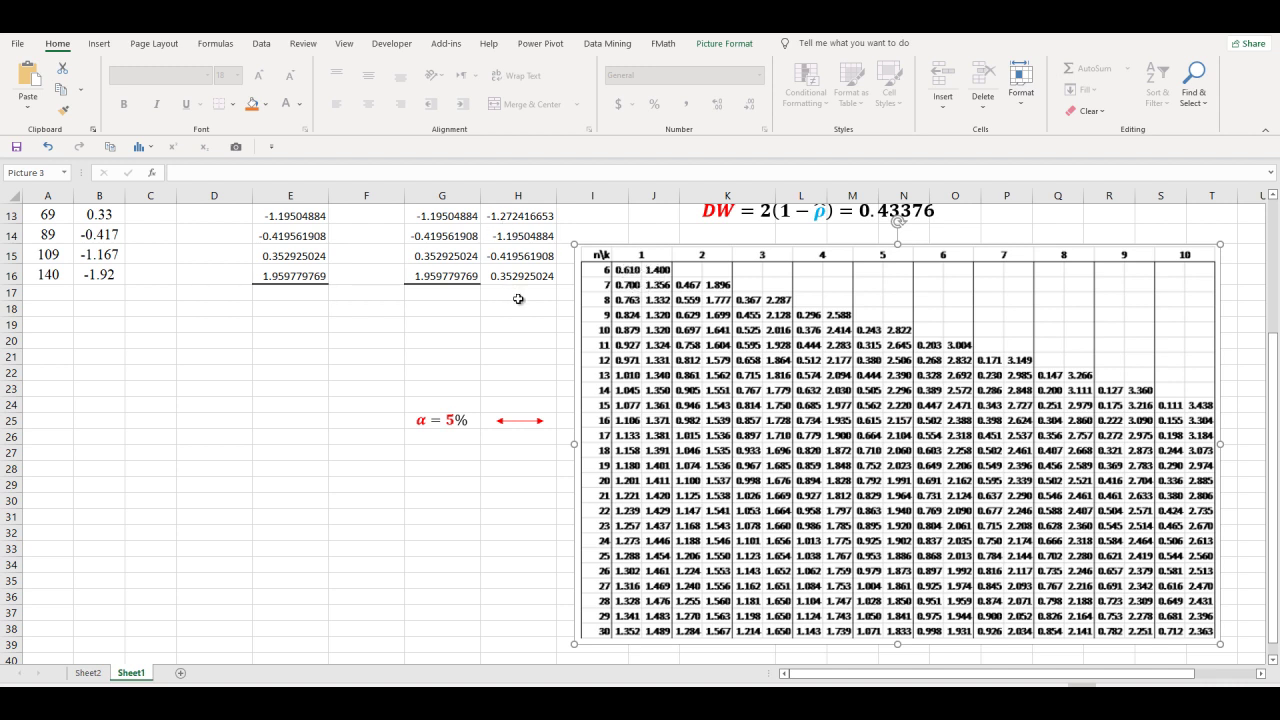
{"action": "scroll", "coordinate": [518, 299], "scroll_direction": "up", "scroll_amount": 1}
{"action": "scroll", "coordinate": [546, 297], "scroll_direction": "up", "scroll_amount": 1}
{"action": "scroll", "coordinate": [583, 293], "scroll_direction": "up", "scroll_amount": 1}
{"action": "scroll", "coordinate": [640, 290], "scroll_direction": "up", "scroll_amount": 1}
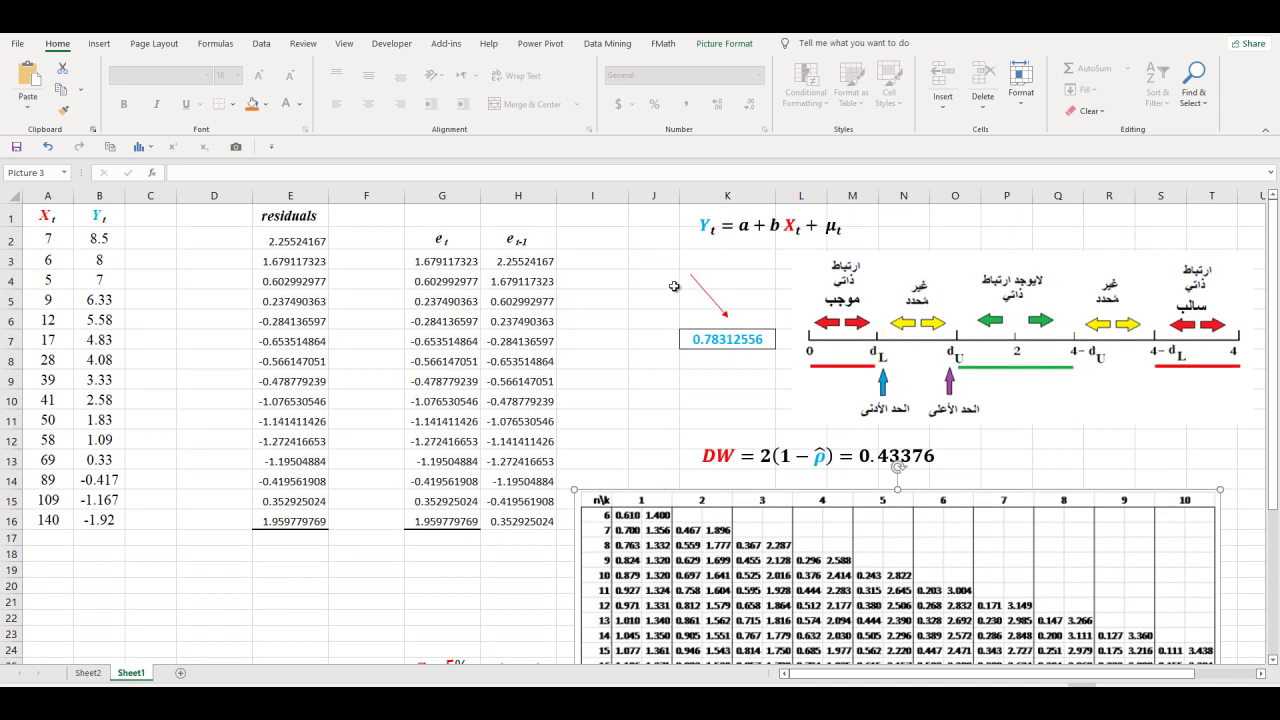
{"action": "left_click_drag", "start_coordinate": [698, 284], "coordinate": [600, 479]}
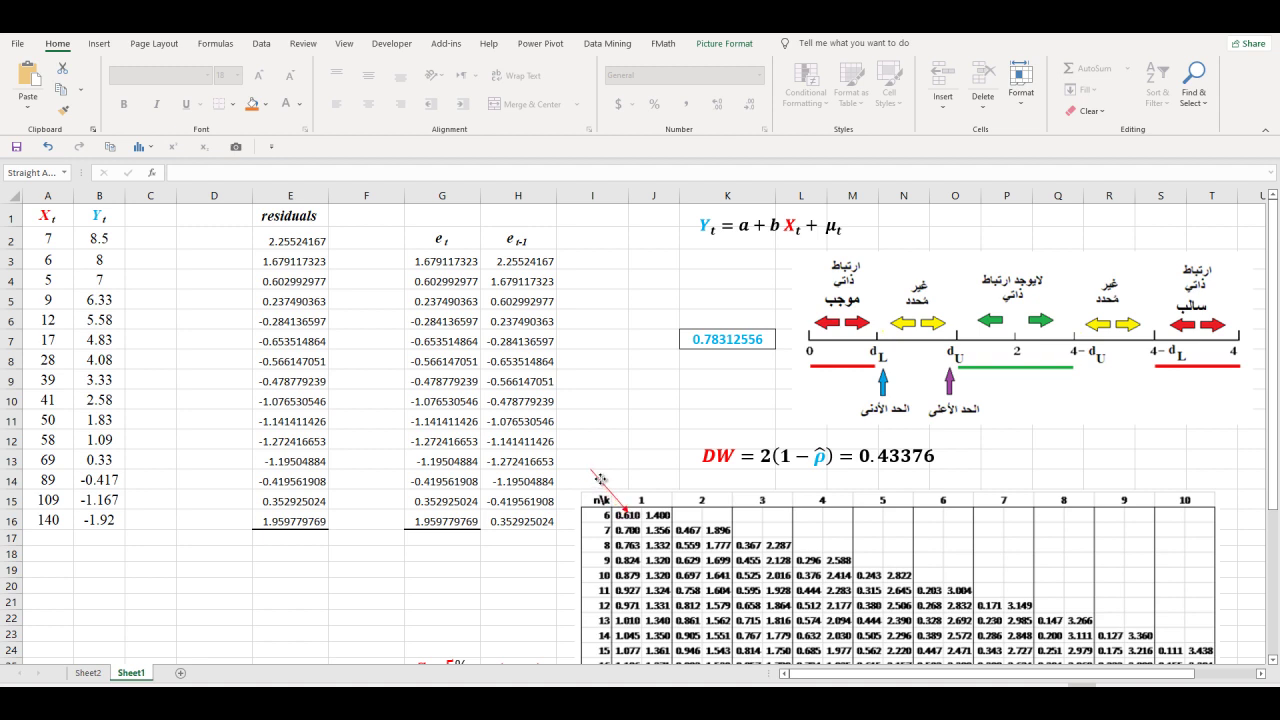
{"action": "left_click_drag", "start_coordinate": [600, 479], "coordinate": [629, 481]}
{"action": "mouse_move", "coordinate": [629, 481]}
{"action": "left_mouse_down"}
{"action": "mouse_move", "coordinate": [629, 500]}
{"action": "mouse_move", "coordinate": [685, 498]}
{"action": "left_mouse_up"}
{"action": "left_click_drag", "start_coordinate": [685, 498], "coordinate": [600, 508]}
{"action": "mouse_move", "coordinate": [601, 511]}
{"action": "left_mouse_down"}
{"action": "mouse_move", "coordinate": [742, 514]}
{"action": "mouse_move", "coordinate": [701, 492]}
{"action": "mouse_move", "coordinate": [662, 418]}
{"action": "mouse_move", "coordinate": [620, 432]}
{"action": "mouse_move", "coordinate": [597, 471]}
{"action": "left_mouse_up"}
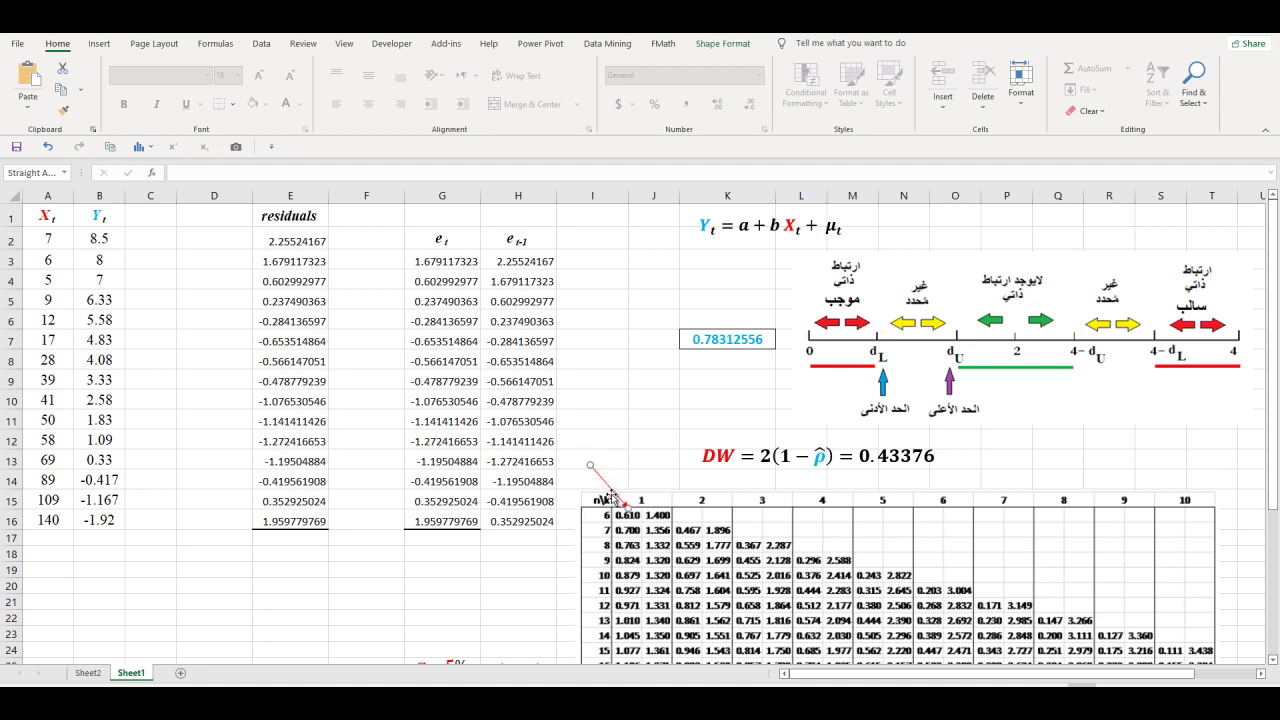
{"action": "left_click_drag", "start_coordinate": [598, 517], "coordinate": [608, 630]}
- Move the red arrow out of the table to just left of the diagram's red 0–dL zone
{"action": "scroll", "coordinate": [636, 630], "scroll_direction": "down", "scroll_amount": 2}
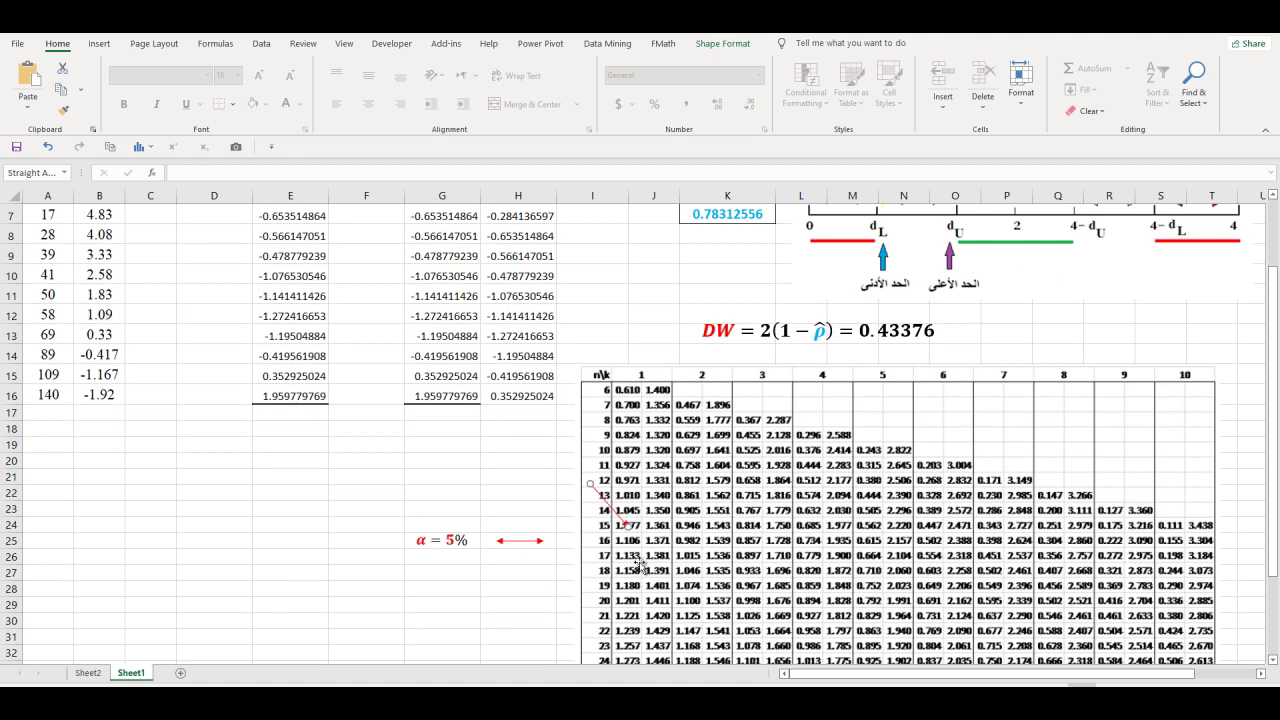
{"action": "left_click_drag", "start_coordinate": [618, 491], "coordinate": [604, 494]}
{"action": "left_click", "coordinate": [900, 331]}
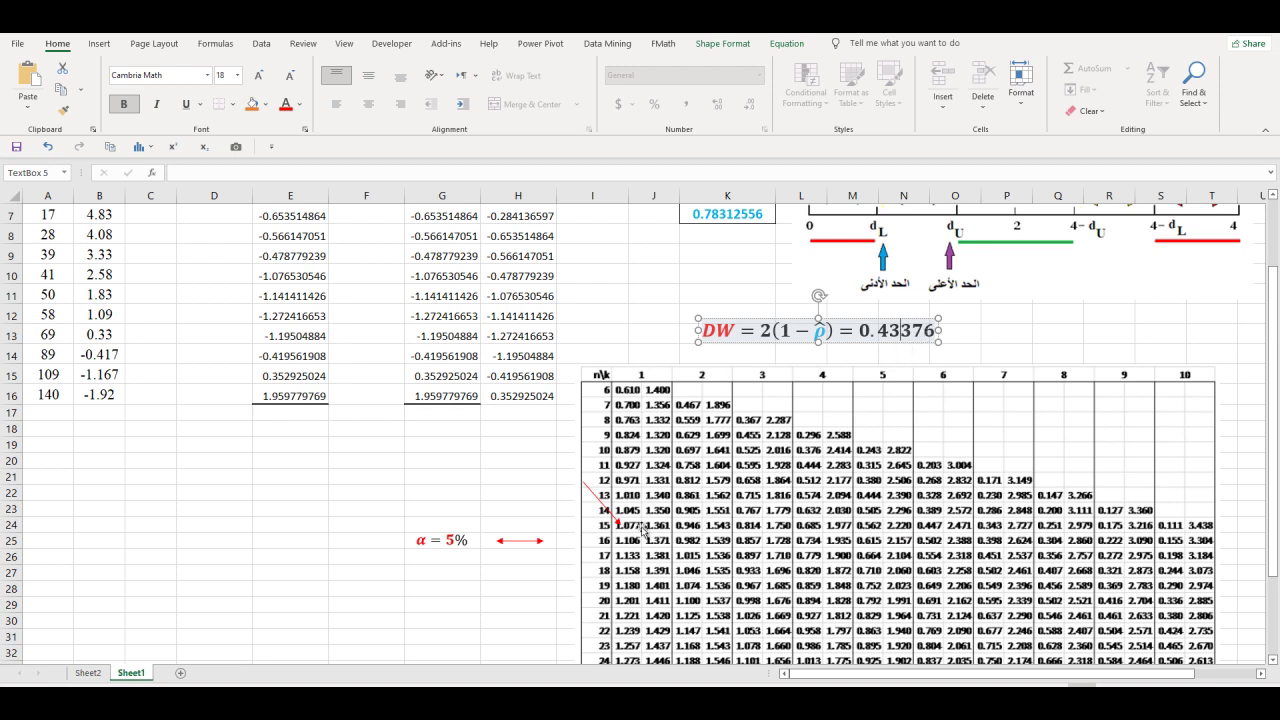
{"action": "scroll", "coordinate": [775, 310], "scroll_direction": "up", "scroll_amount": 1}
{"action": "scroll", "coordinate": [775, 310], "scroll_direction": "up", "scroll_amount": 2}
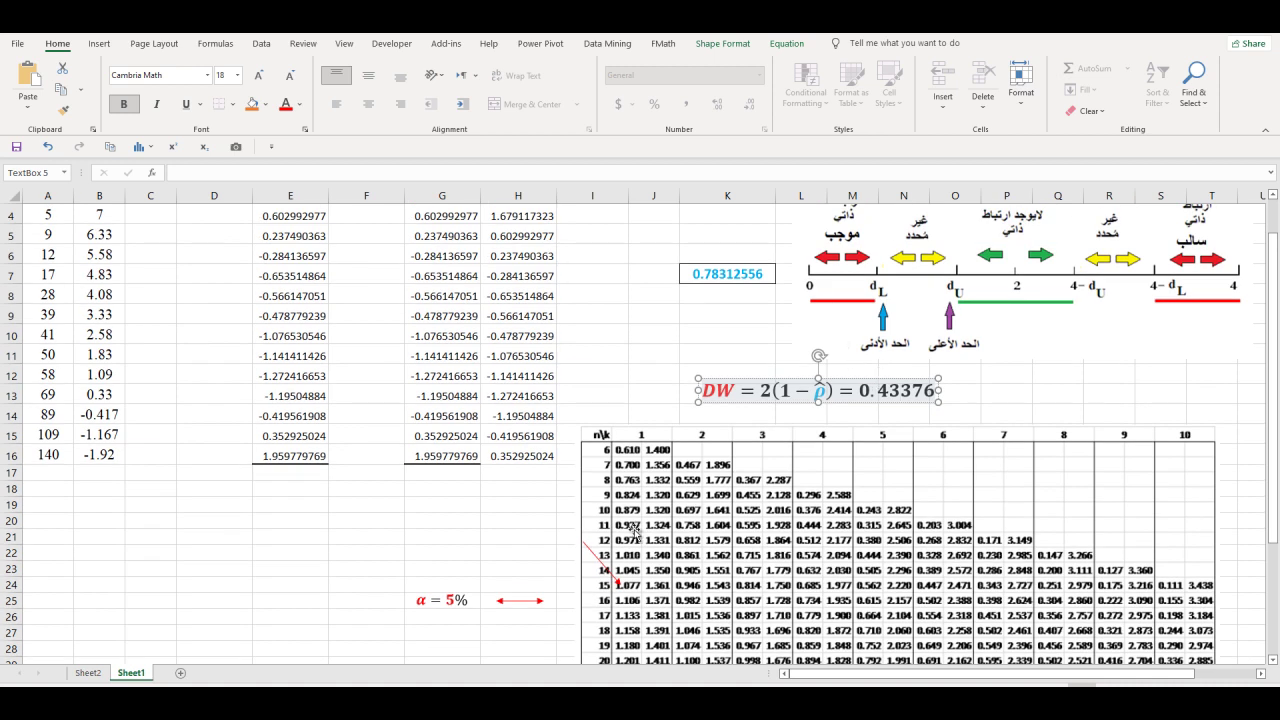
{"action": "left_click_drag", "start_coordinate": [605, 565], "coordinate": [850, 362]}
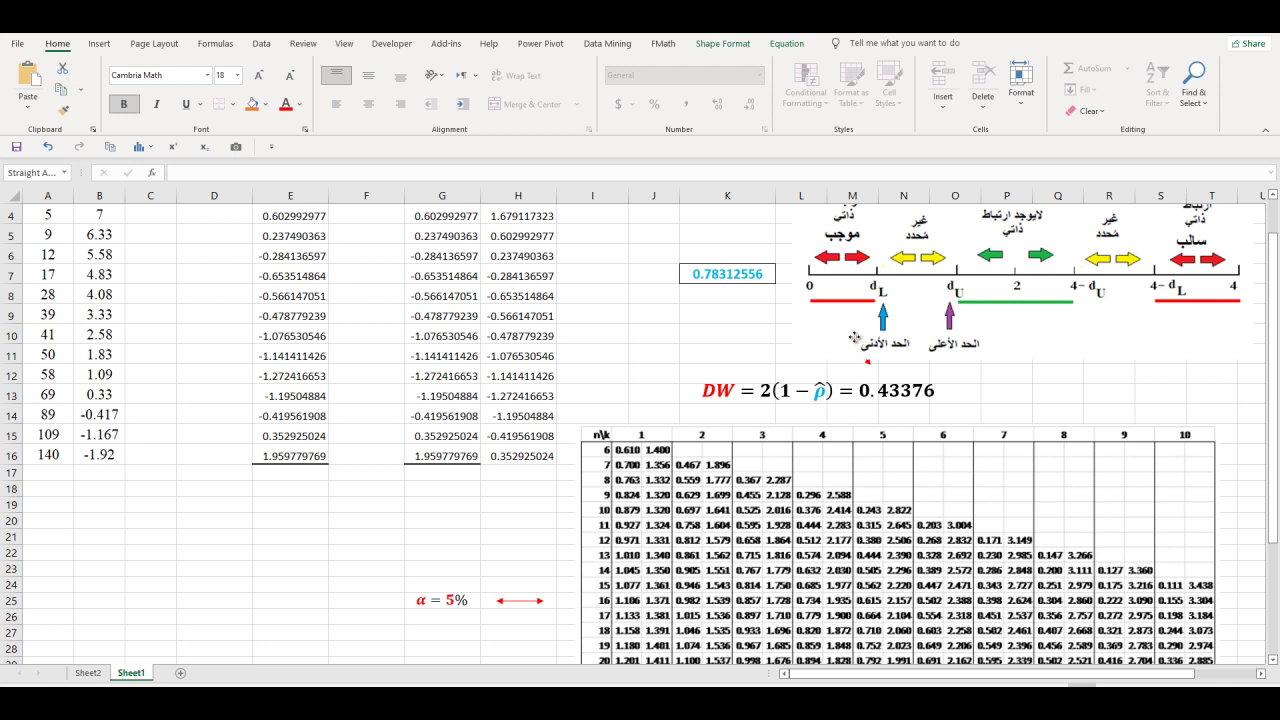
{"action": "mouse_move", "coordinate": [850, 362]}
{"action": "left_mouse_down"}
{"action": "mouse_move", "coordinate": [847, 320]}
{"action": "mouse_move", "coordinate": [738, 319]}
{"action": "left_mouse_up"}
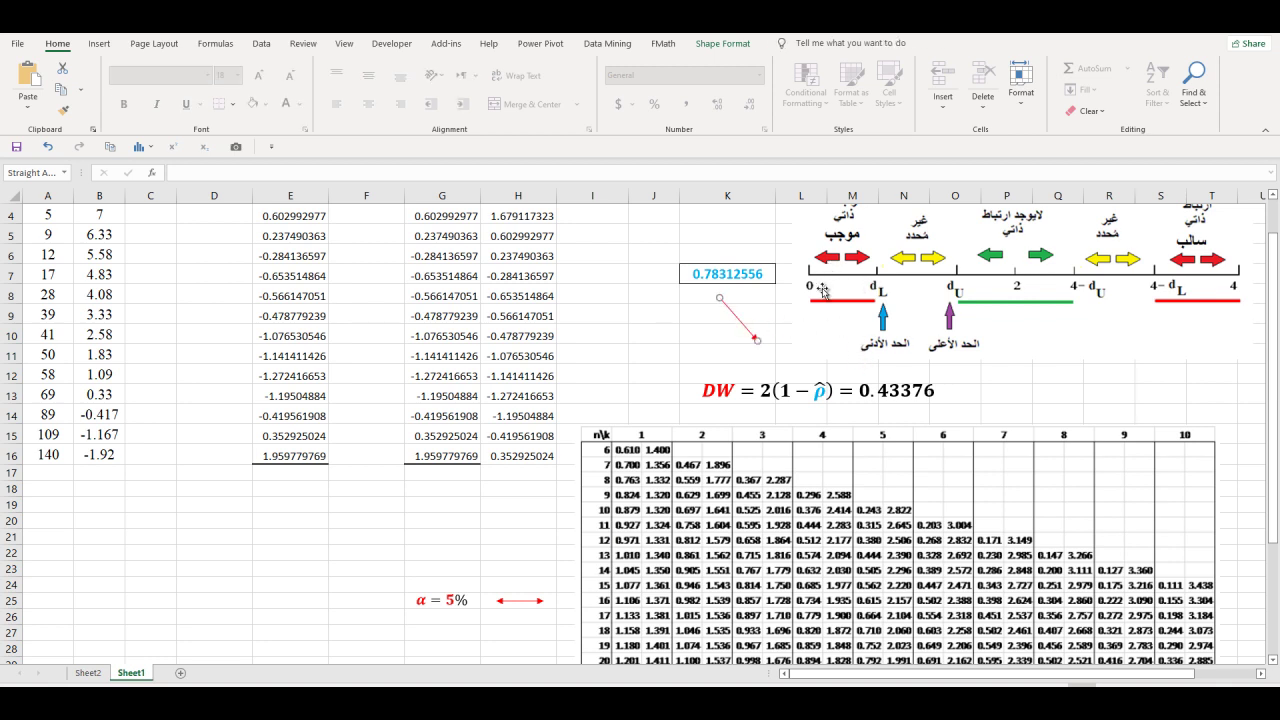
{"action": "scroll", "coordinate": [791, 406], "scroll_direction": "down", "scroll_amount": 1}
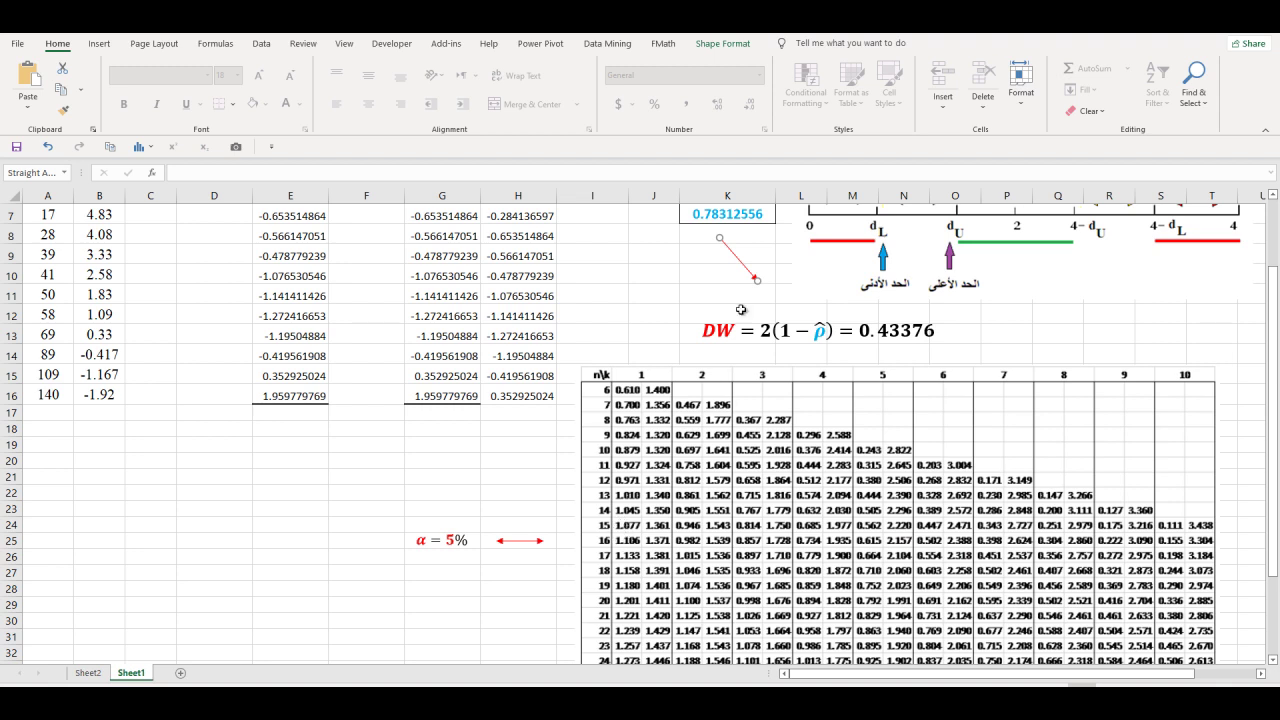
- Position the red arrow below K7's 0.78312556, pointing down at the DW = 0.43376 equation
{"action": "left_click_drag", "start_coordinate": [748, 272], "coordinate": [617, 512]}
{"action": "mouse_move", "coordinate": [618, 512]}
{"action": "left_mouse_down"}
{"action": "mouse_move", "coordinate": [708, 302]}
{"action": "mouse_move", "coordinate": [885, 314]}
{"action": "left_mouse_up"}
{"action": "scroll", "coordinate": [656, 393], "scroll_direction": "up", "scroll_amount": 2}
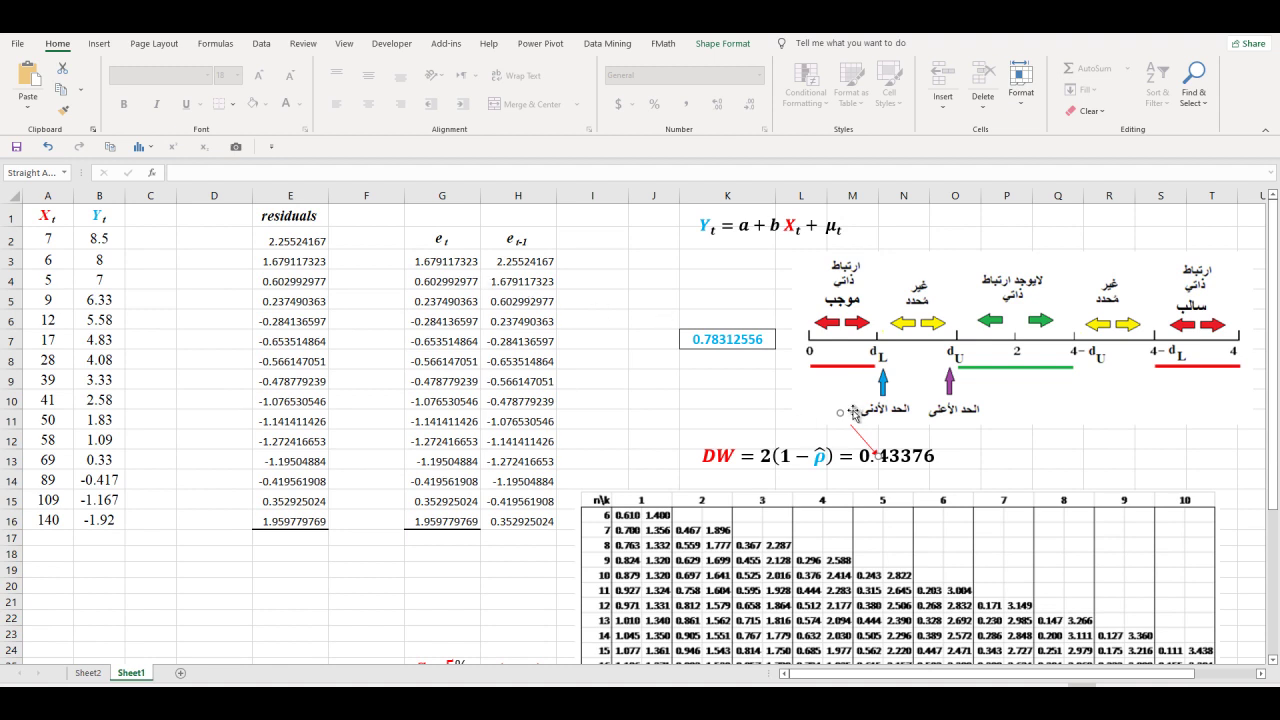
{"action": "left_click_drag", "start_coordinate": [858, 436], "coordinate": [726, 406]}
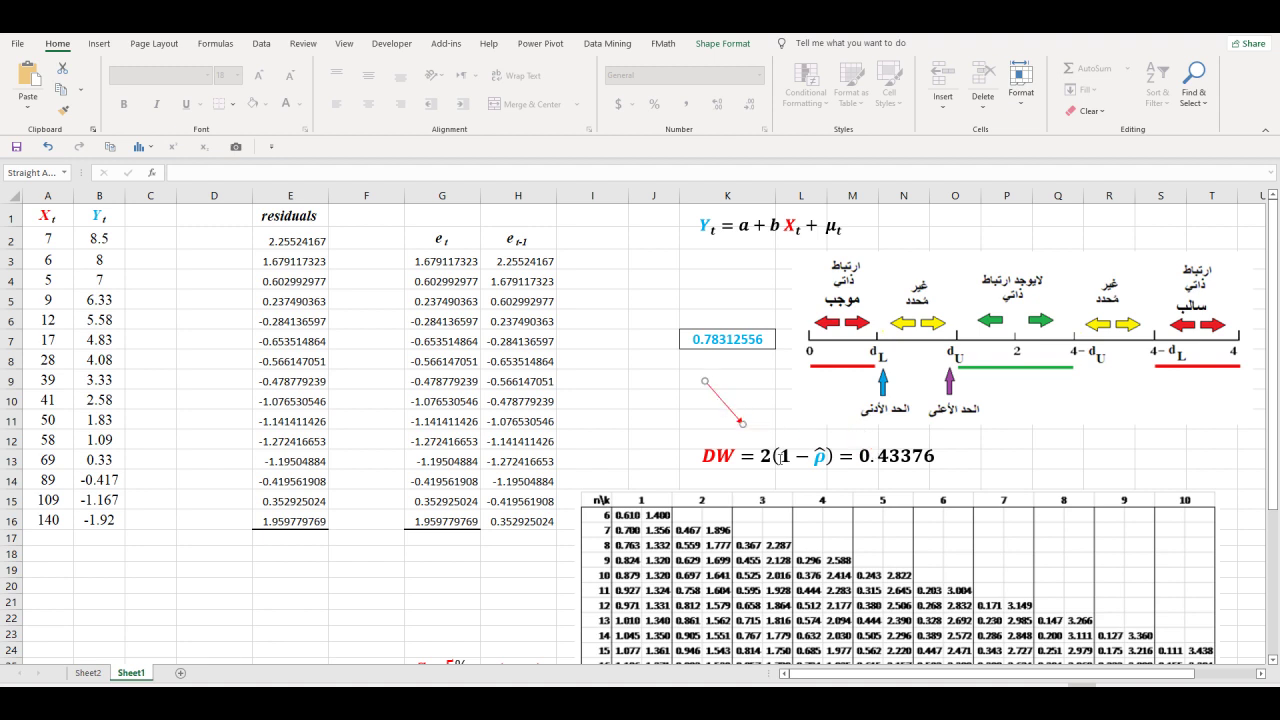